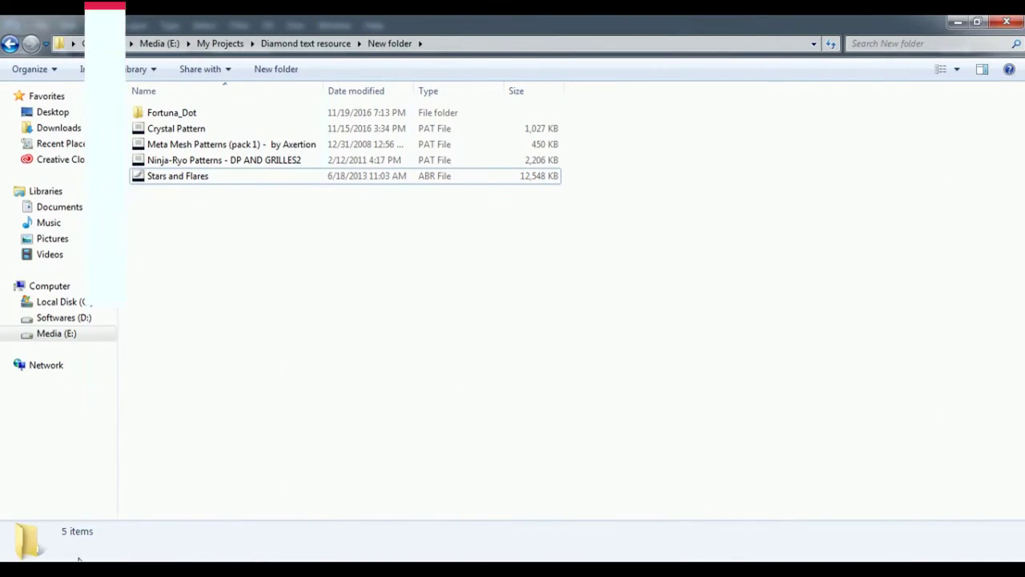
Install the Fortuna Dot font from the fortd file, then return to the resource folder.
double_click(180, 117)
double_click(178, 116)
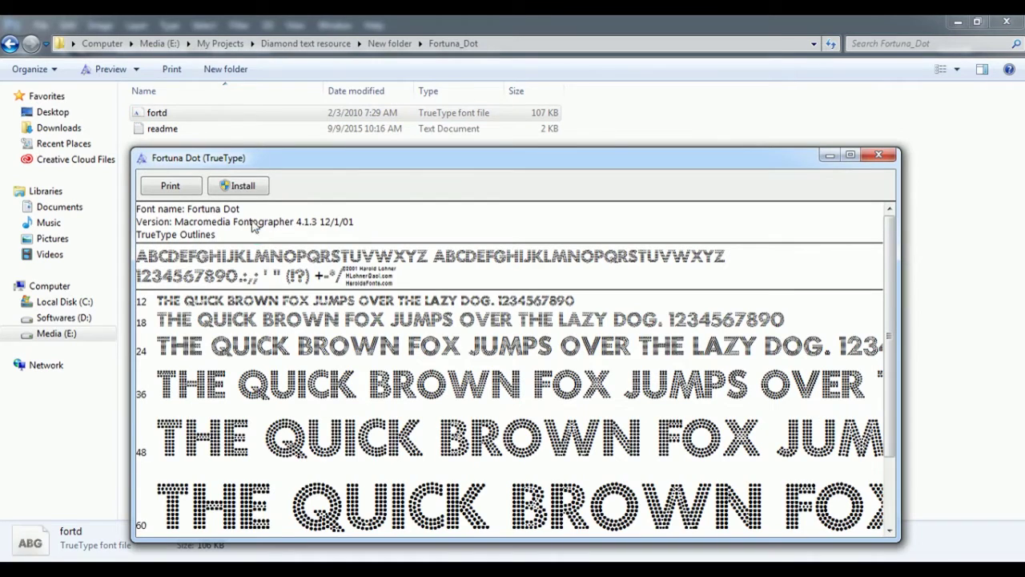
left_click(242, 188)
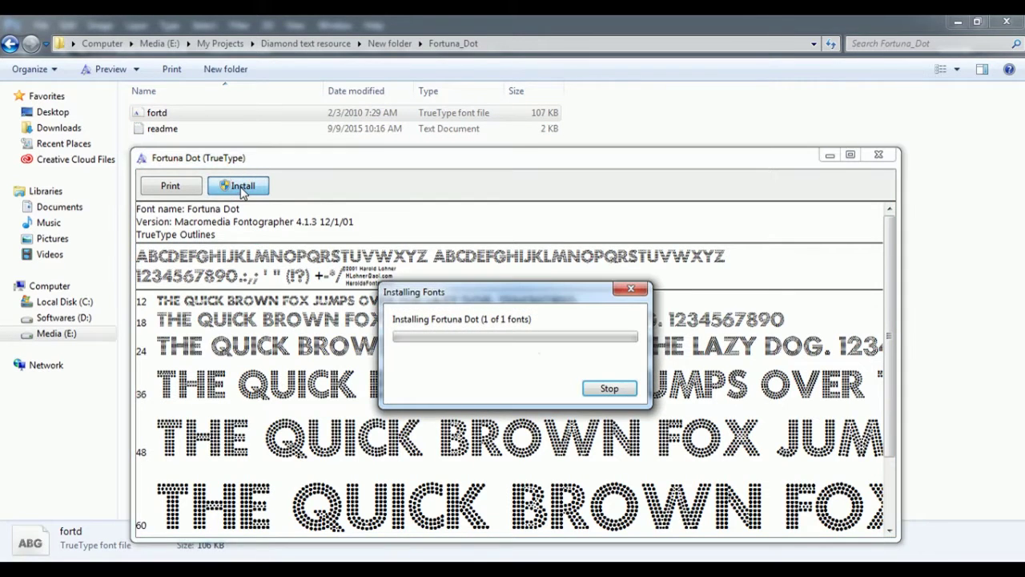
left_click(879, 157)
left_click(10, 44)
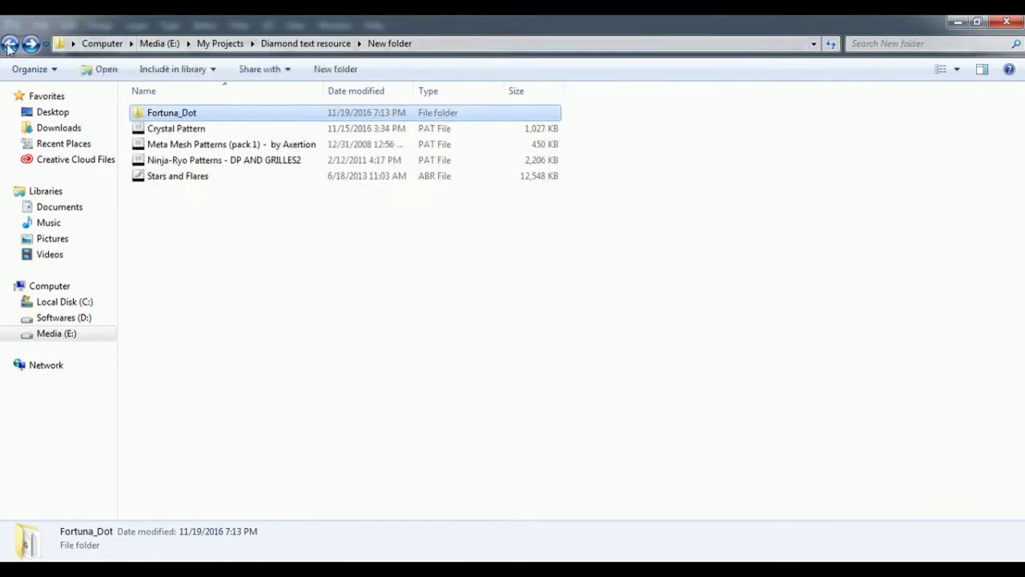
Navigate Explorer to C:\Program Files\Adobe\Adobe Photoshop CC 2015.5\Presets\Brushes.
left_click(157, 130)
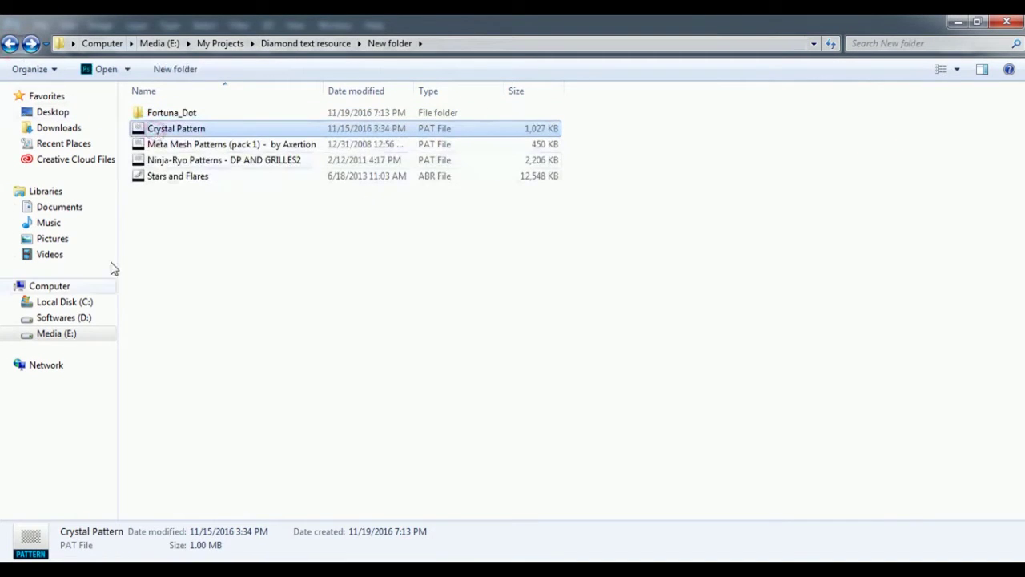
left_click(29, 560)
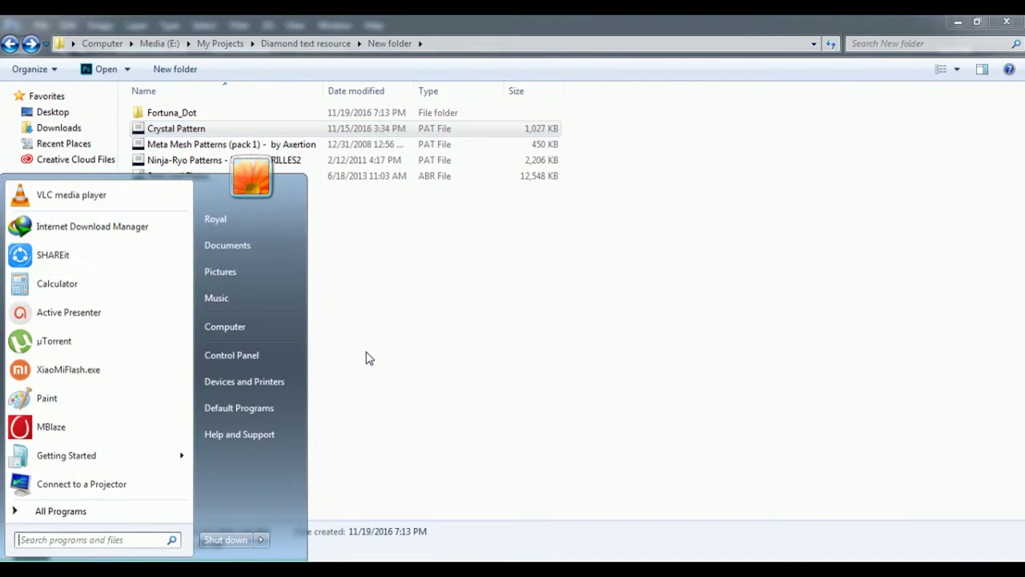
left_click(278, 330)
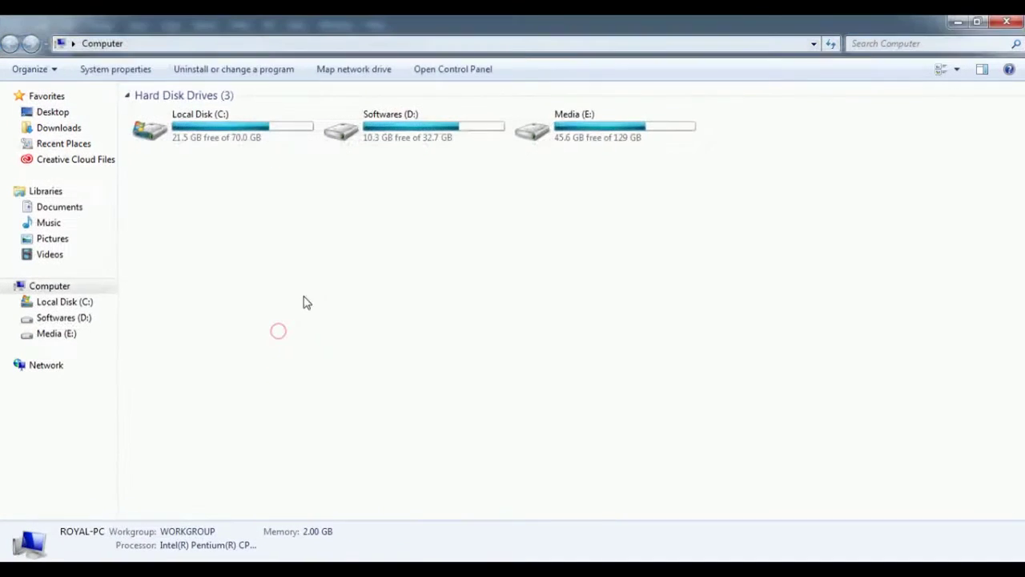
left_click(257, 143)
double_click(257, 142)
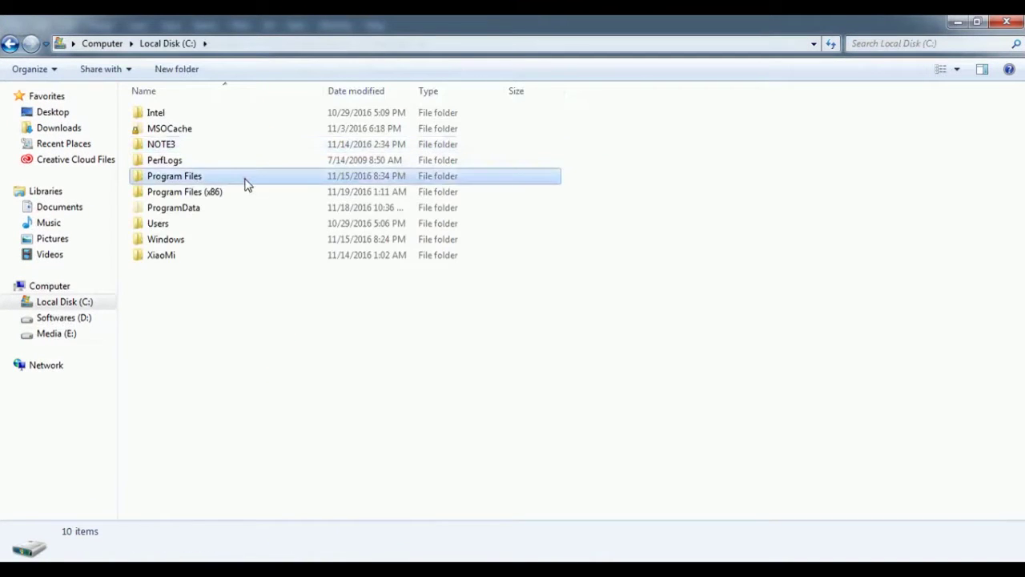
double_click(246, 178)
double_click(229, 117)
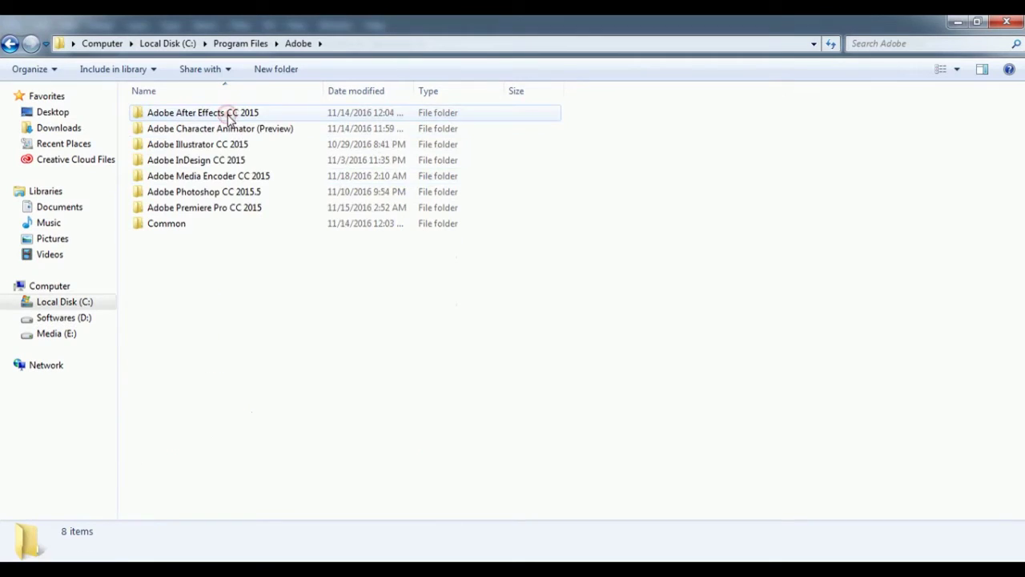
double_click(229, 193)
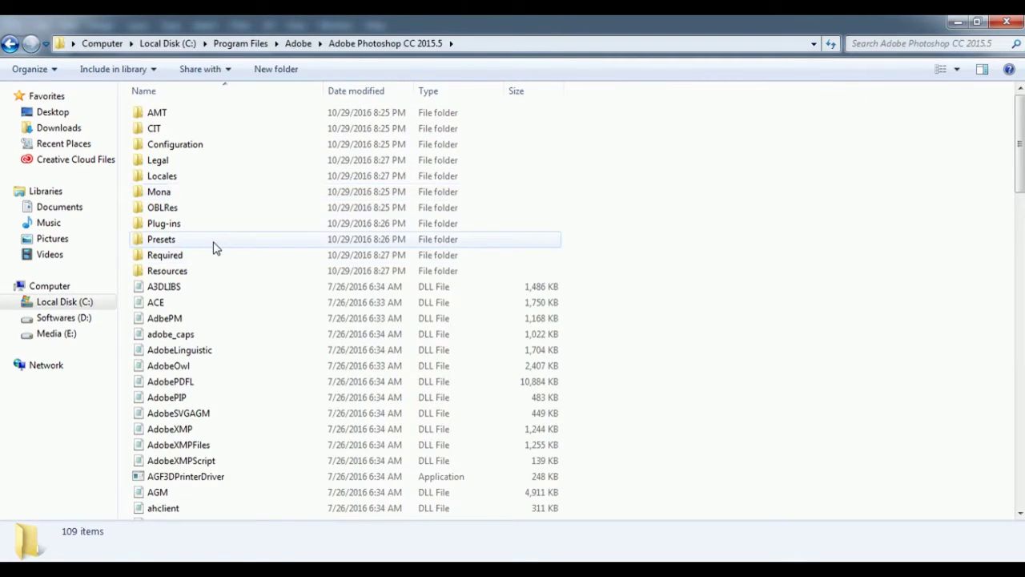
double_click(215, 240)
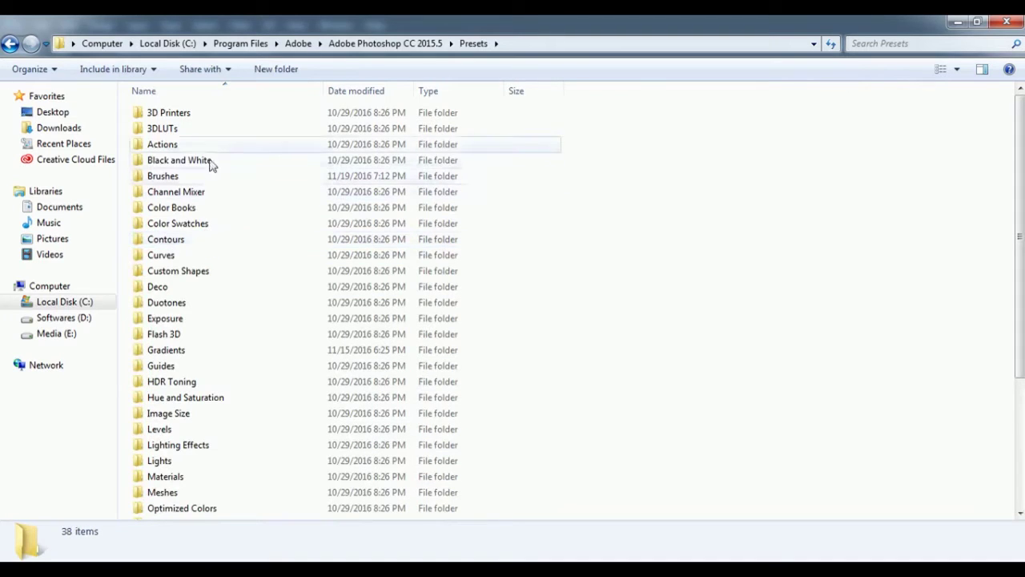
double_click(215, 177)
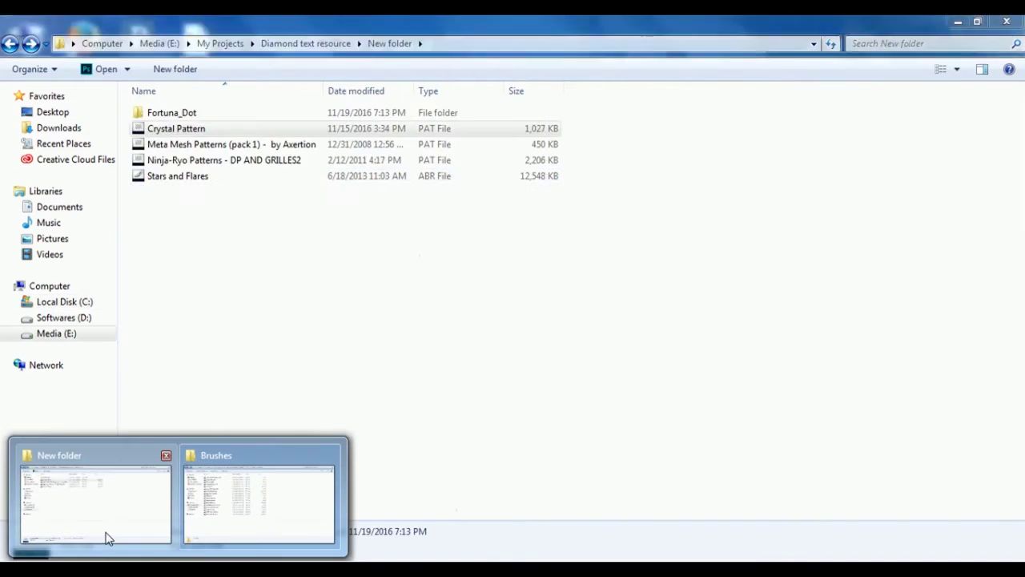
Copy Stars and Flares.abr from the resource folder into Brushes, then go back to Presets.
left_click(106, 535)
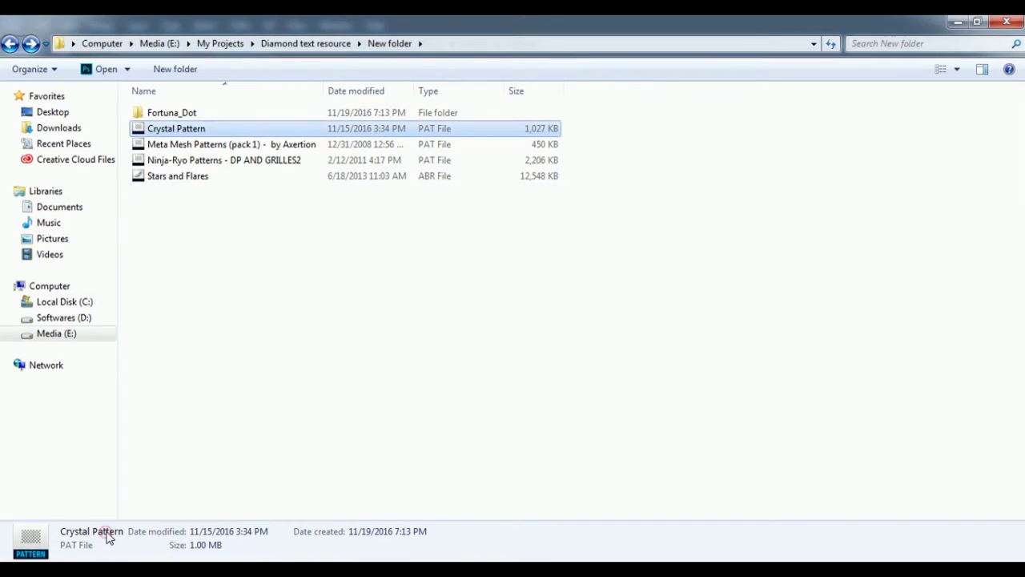
left_click(232, 176)
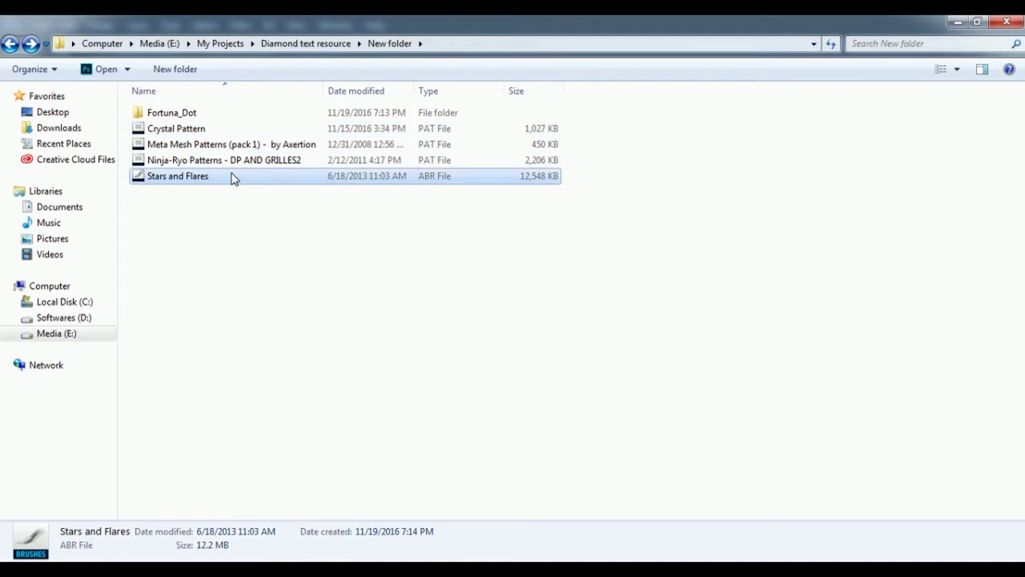
right_click(232, 176)
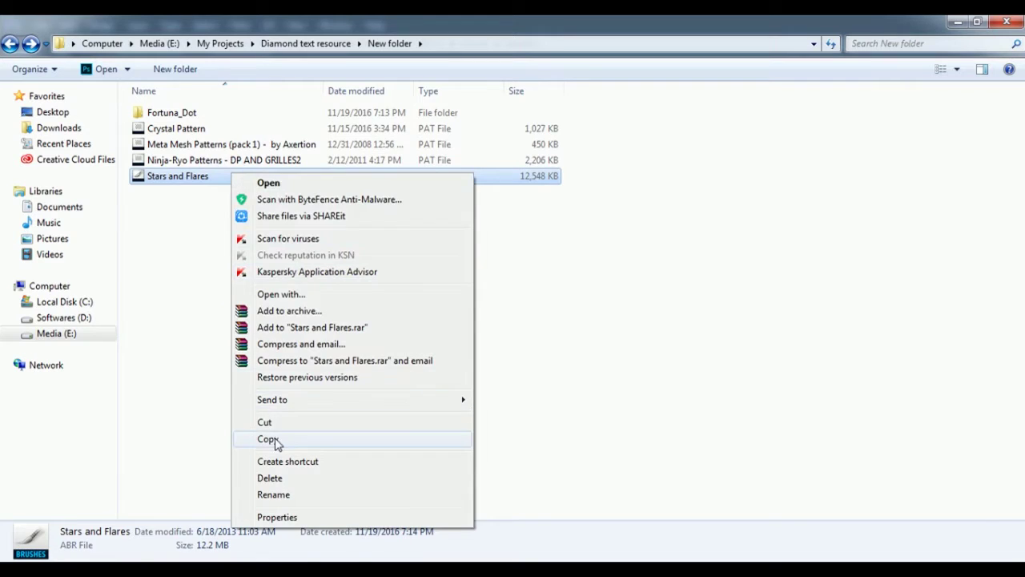
left_click(276, 439)
left_click(186, 520)
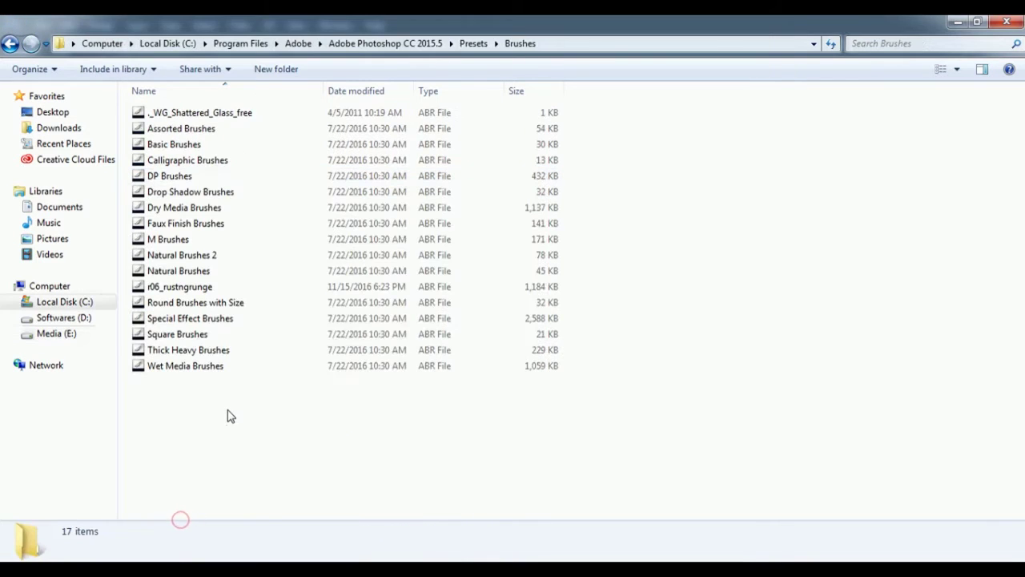
right_click(228, 409)
left_click(267, 298)
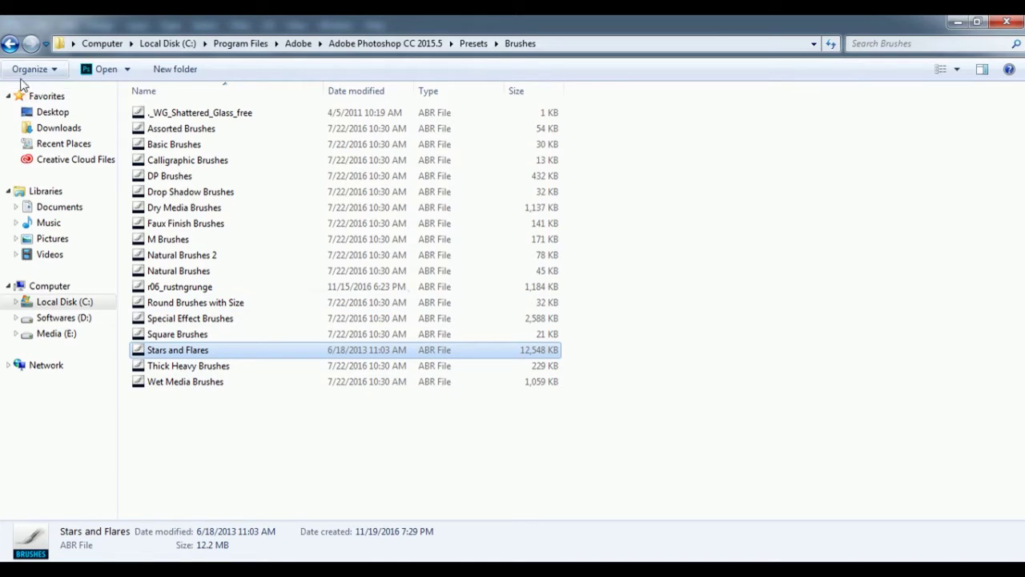
left_click(10, 44)
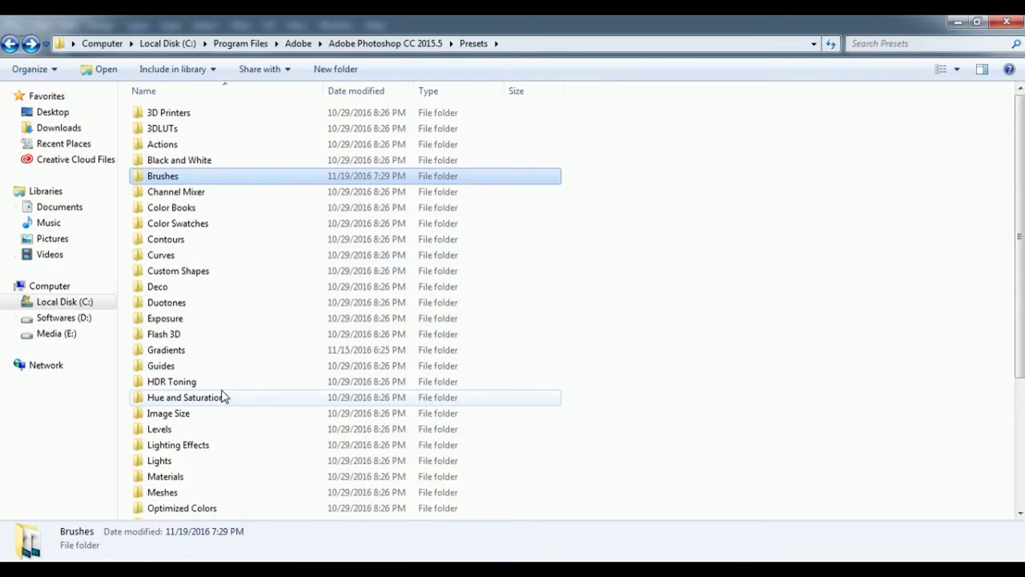
scroll(224, 398, "down", 4)
left_click(210, 369)
Open Presets\Patterns and copy the Crystal Pattern, Meta Mesh and Ninja-Ryo pattern files.
double_click(199, 371)
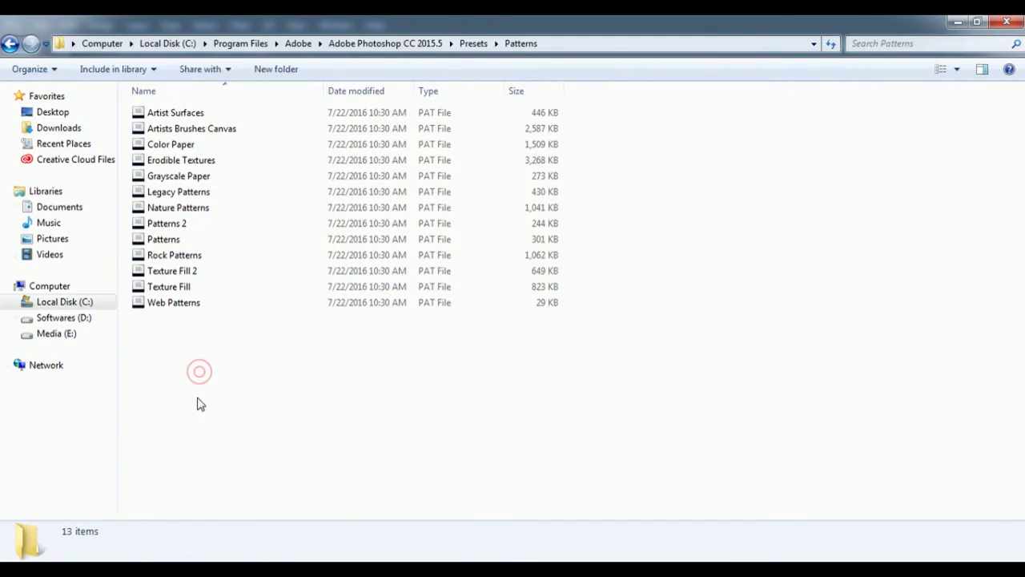
left_click(203, 517)
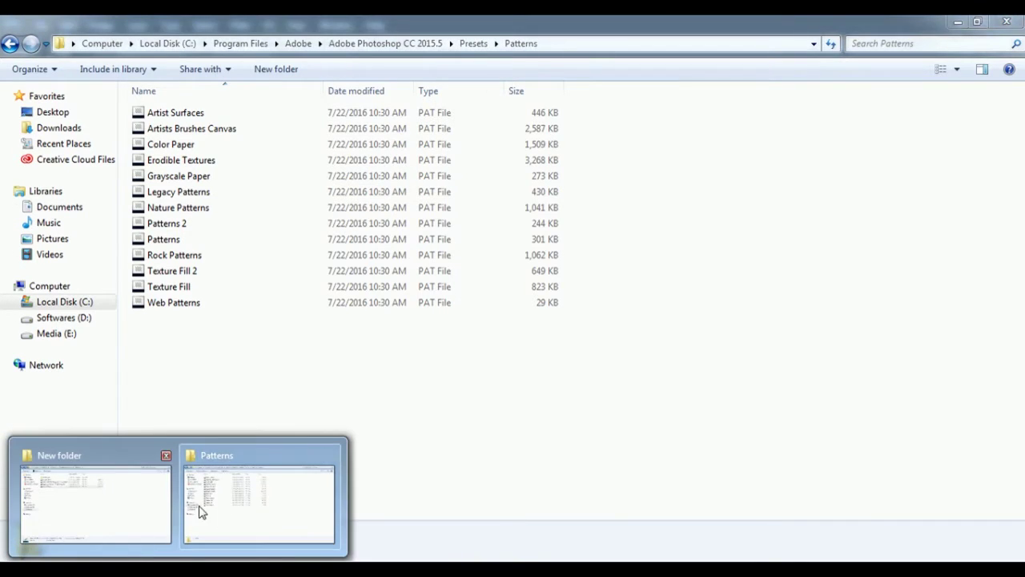
left_click(159, 503)
left_click(169, 164)
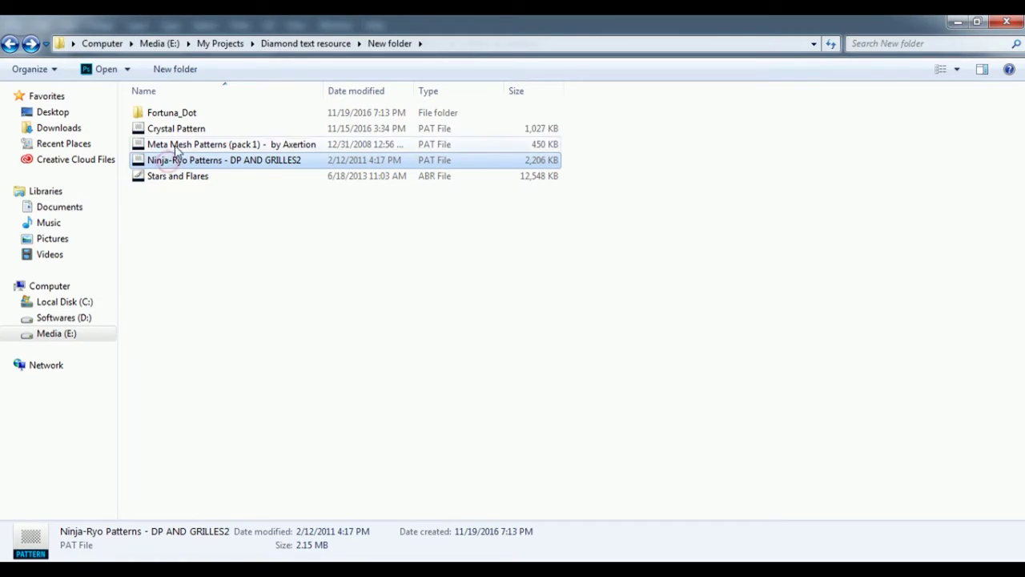
left_click(174, 144, "ctrl")
right_click(175, 142)
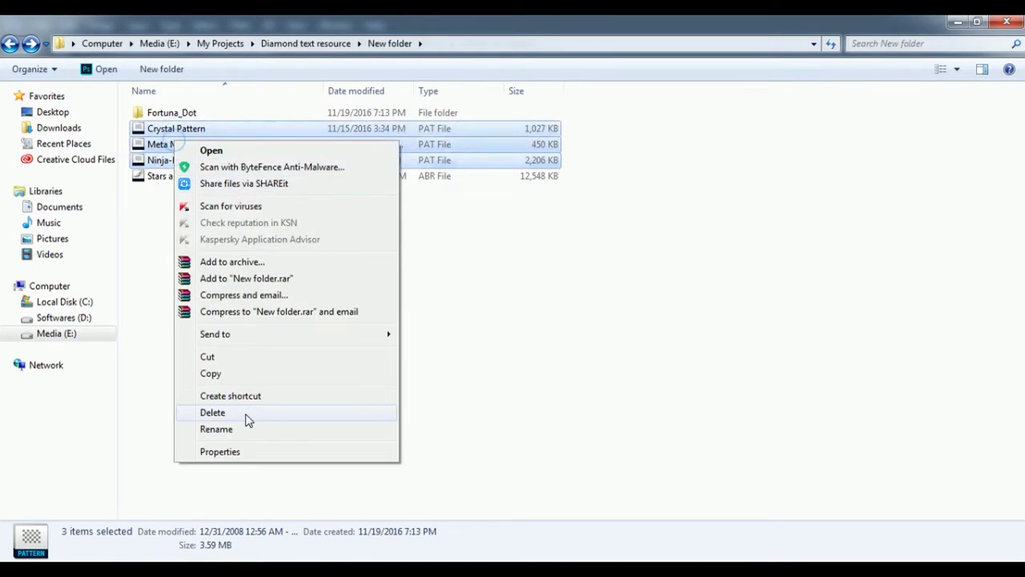
left_click(233, 374)
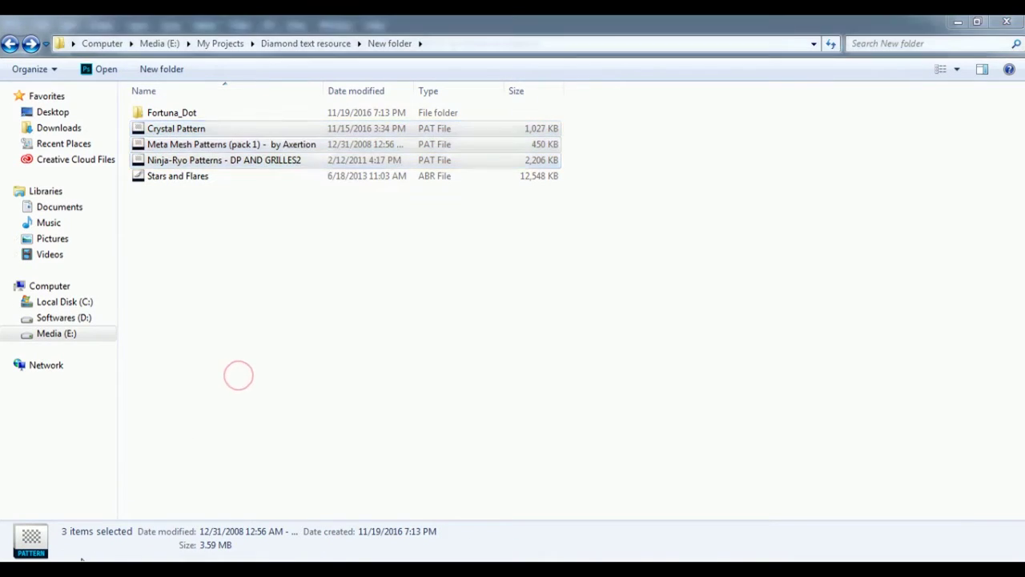
Paste the three pattern files into Patterns and close both Explorer windows.
left_click(32, 568)
left_click(187, 519)
right_click(213, 441)
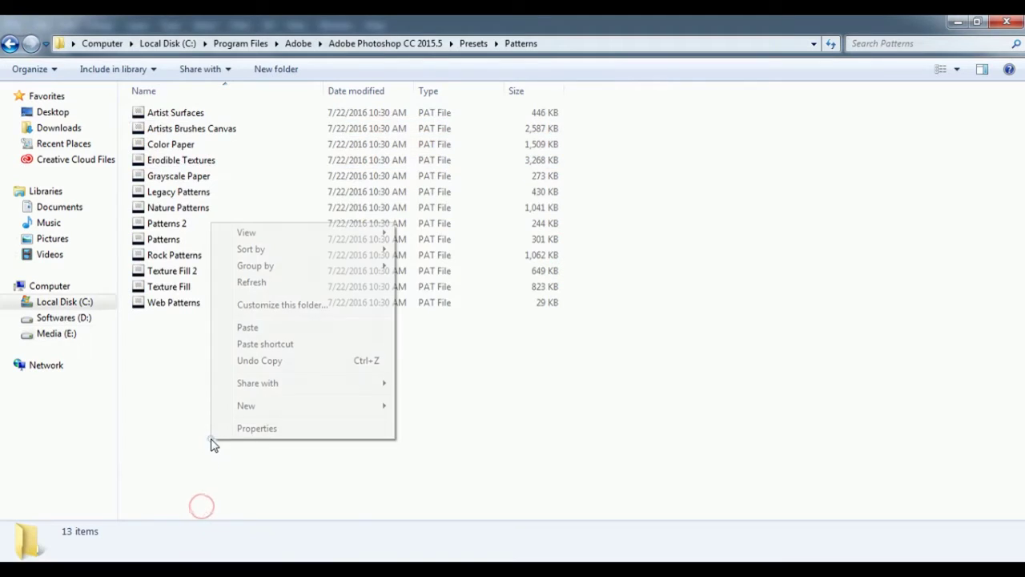
left_click(250, 327)
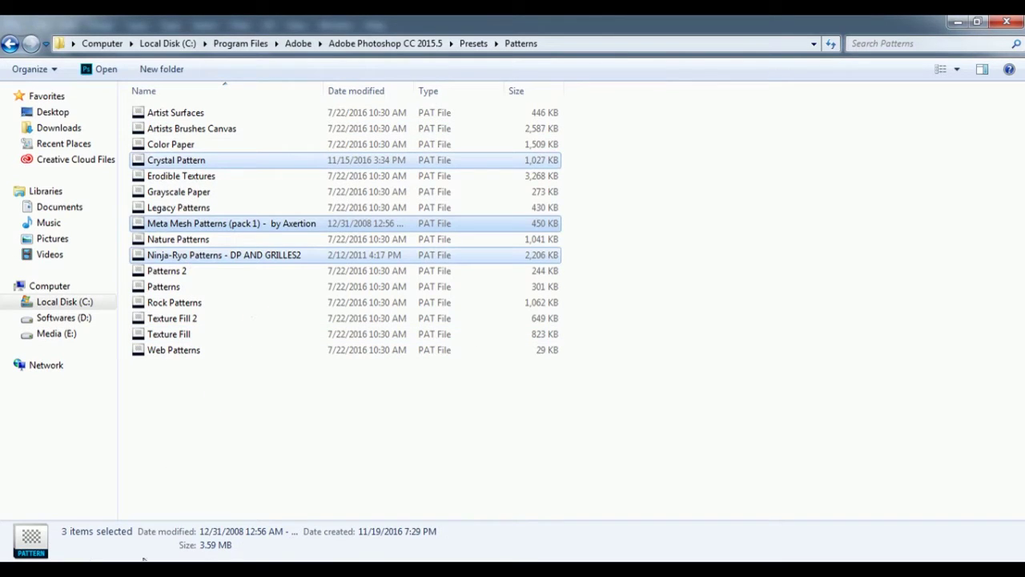
left_click(1006, 24)
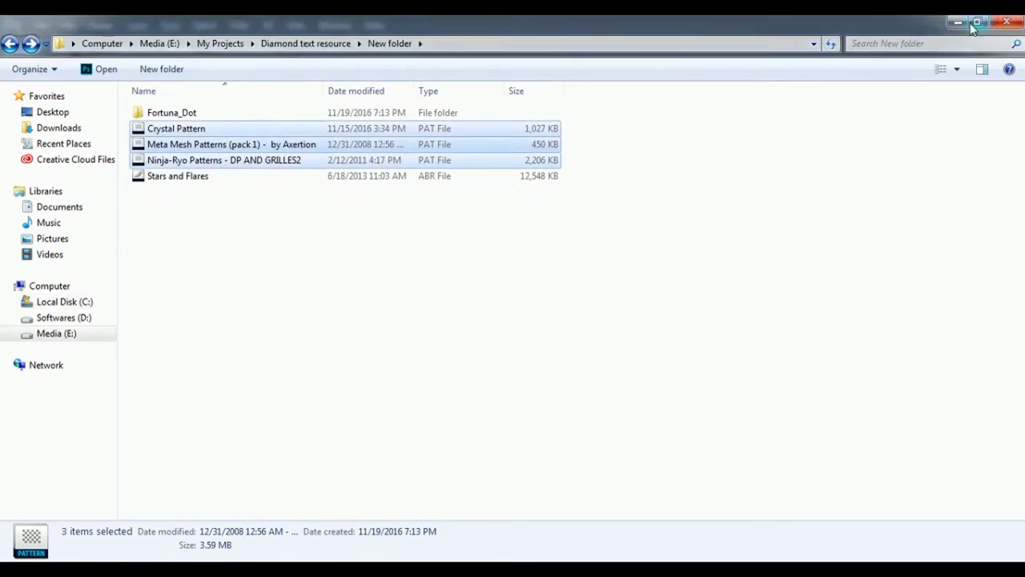
left_click(1005, 24)
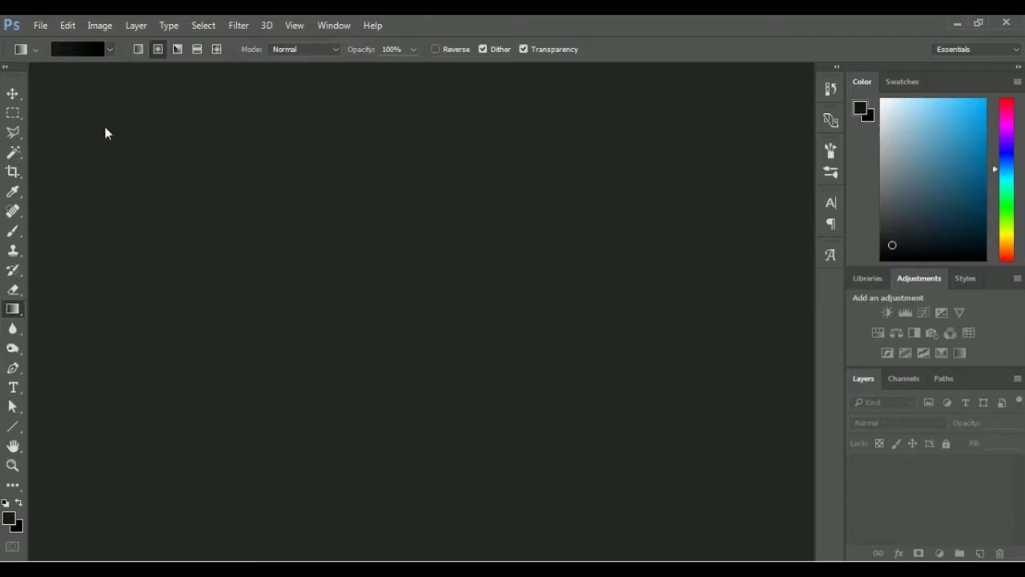
Create document Untitled-1 at 1342 × 755 px, 300 ppi, with a white background.
left_click(77, 41)
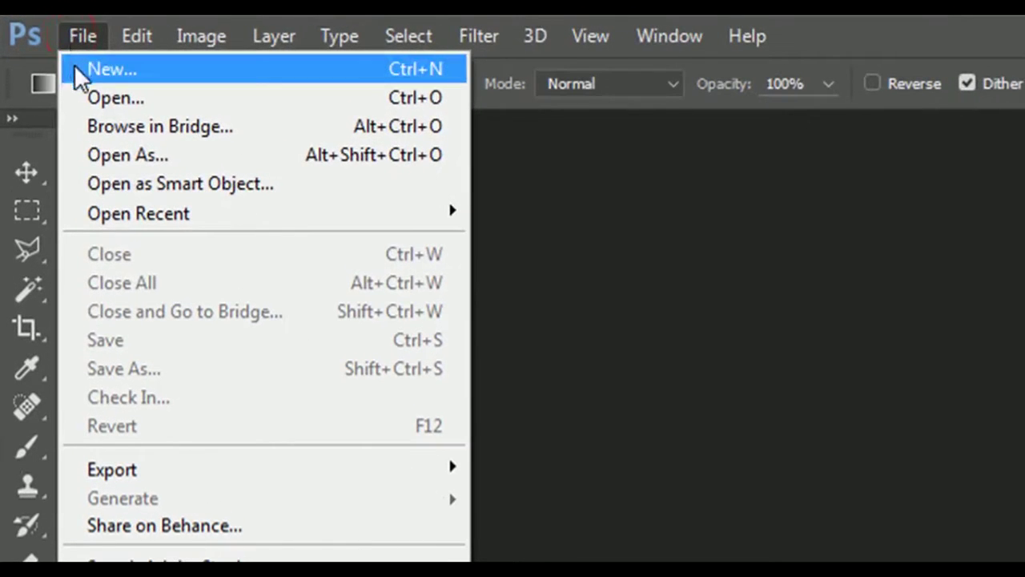
left_click(78, 69)
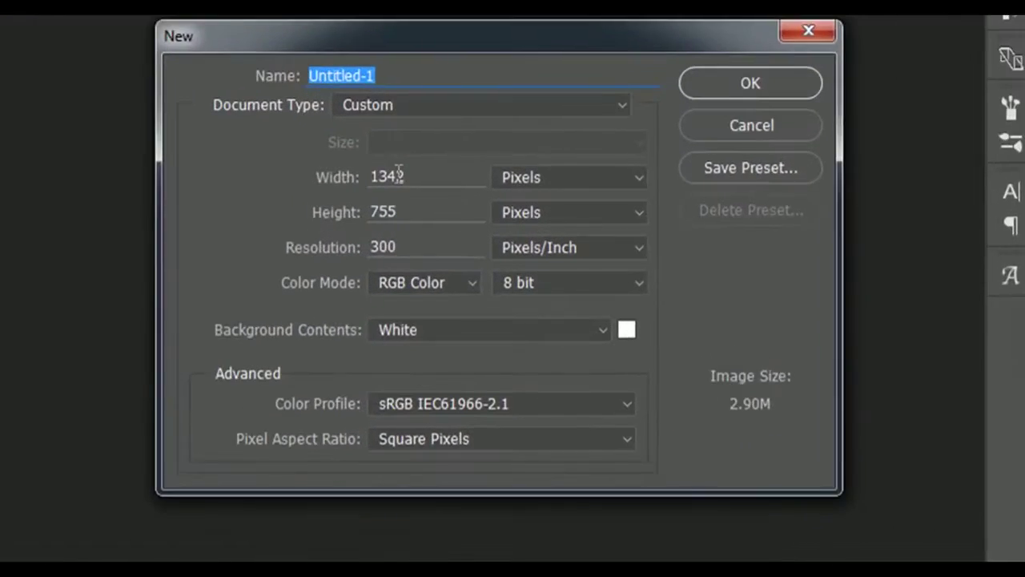
double_click(447, 193)
type("1")
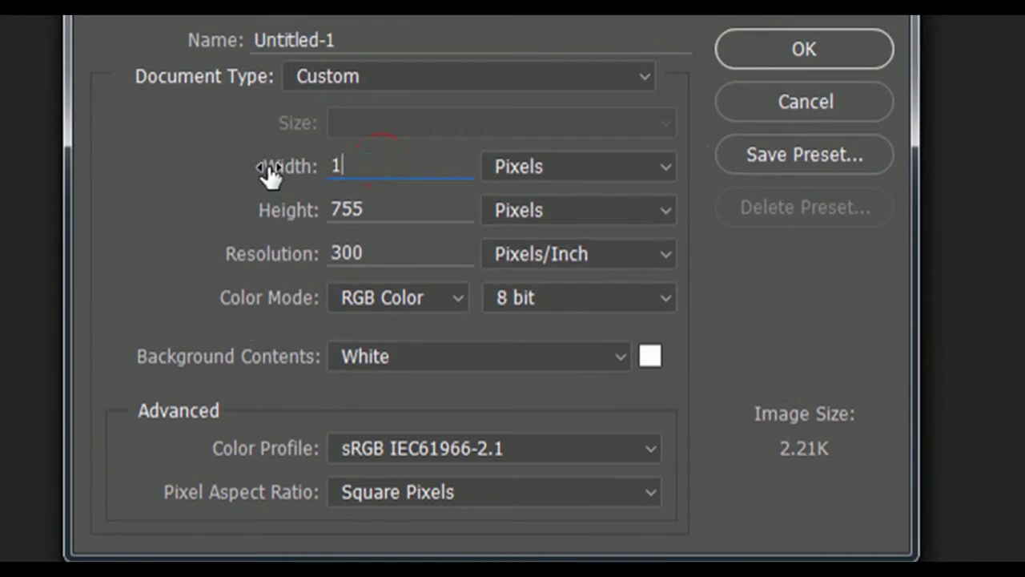
type("342")
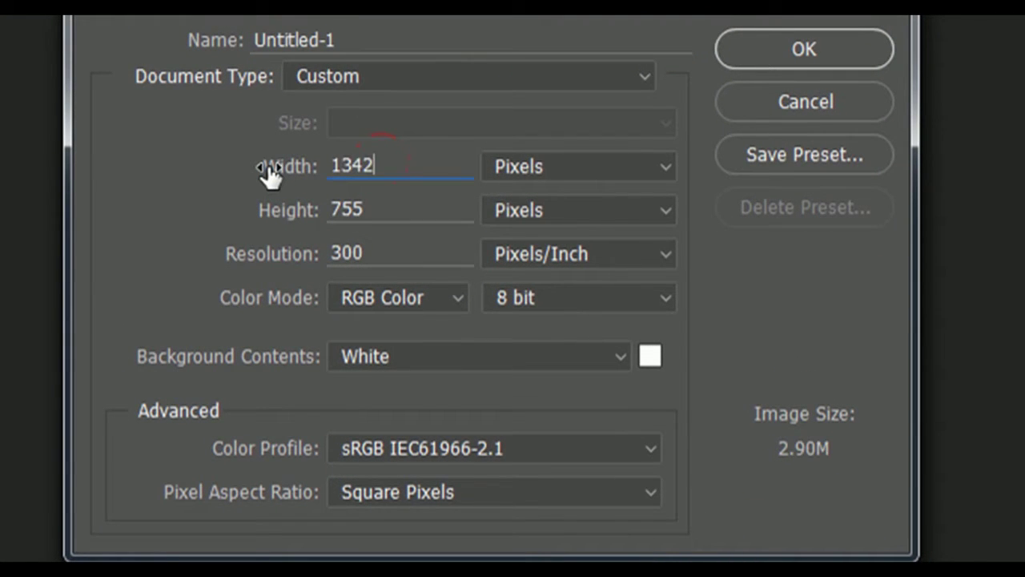
double_click(386, 212)
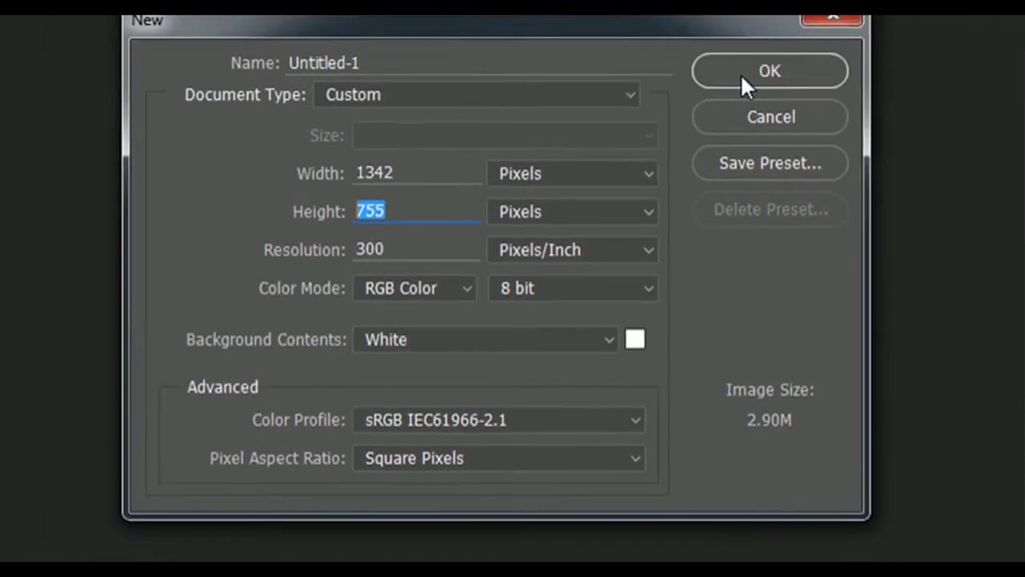
left_click(757, 64)
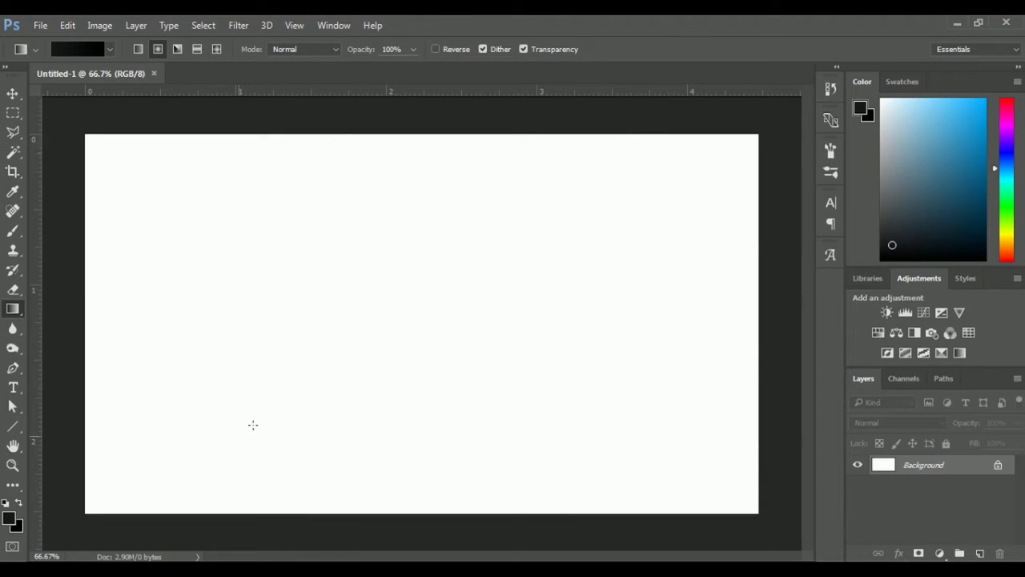
Set the foreground colour to #161819 and the background colour to #010101.
left_click(9, 516)
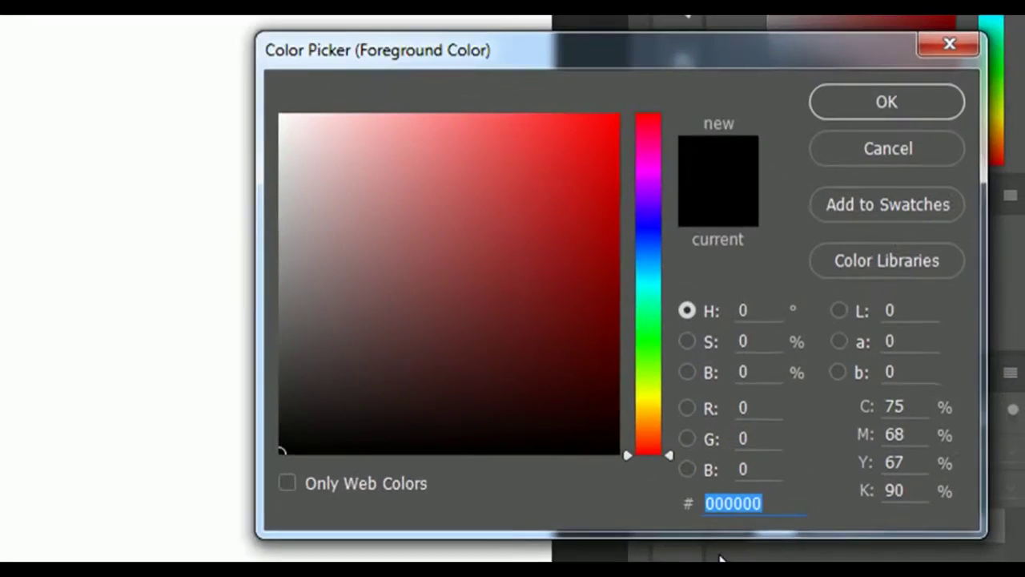
type("161")
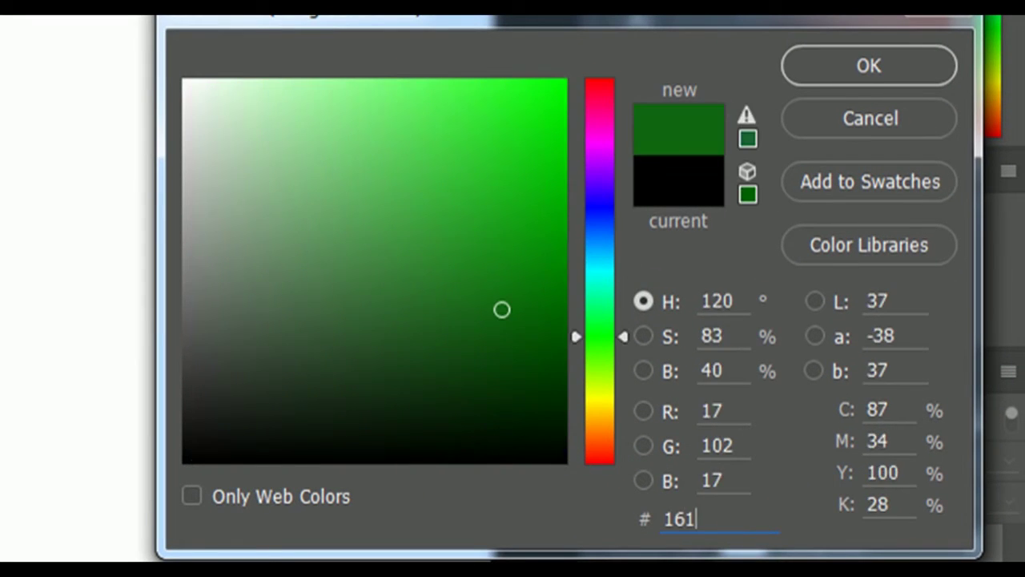
type("819")
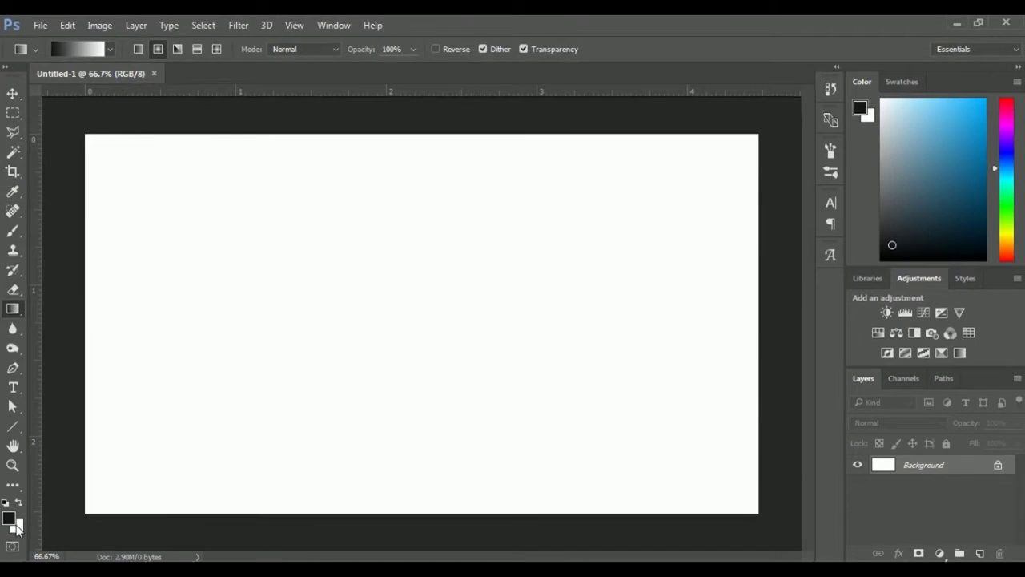
left_click(17, 525)
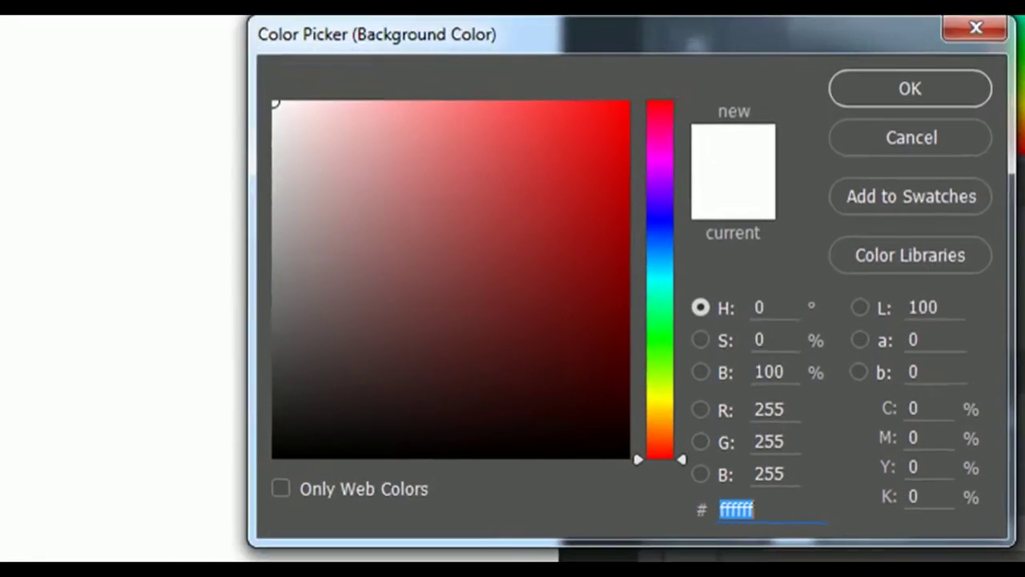
type("0101")
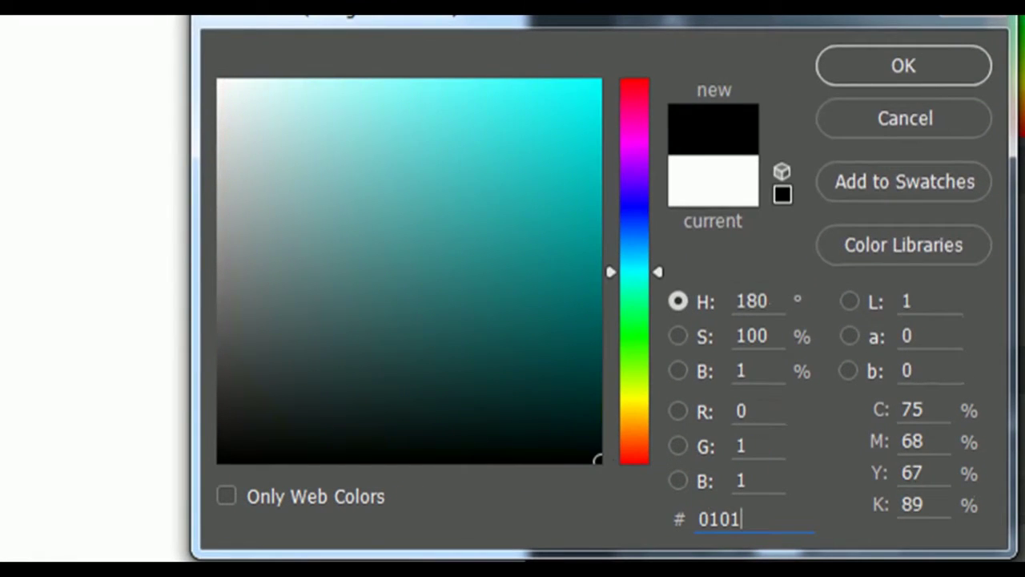
type("01")
key("Return")
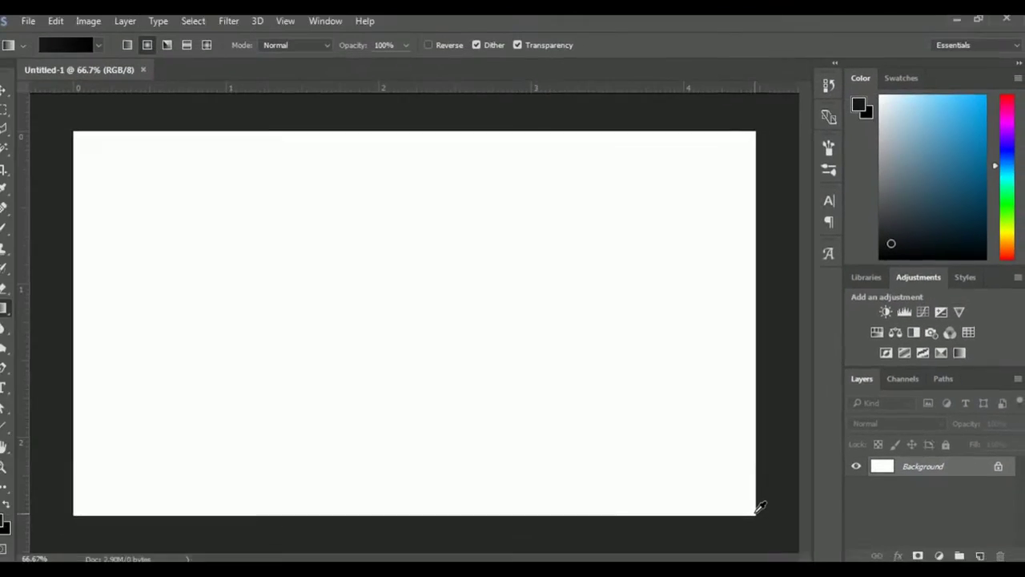
right_click(12, 308)
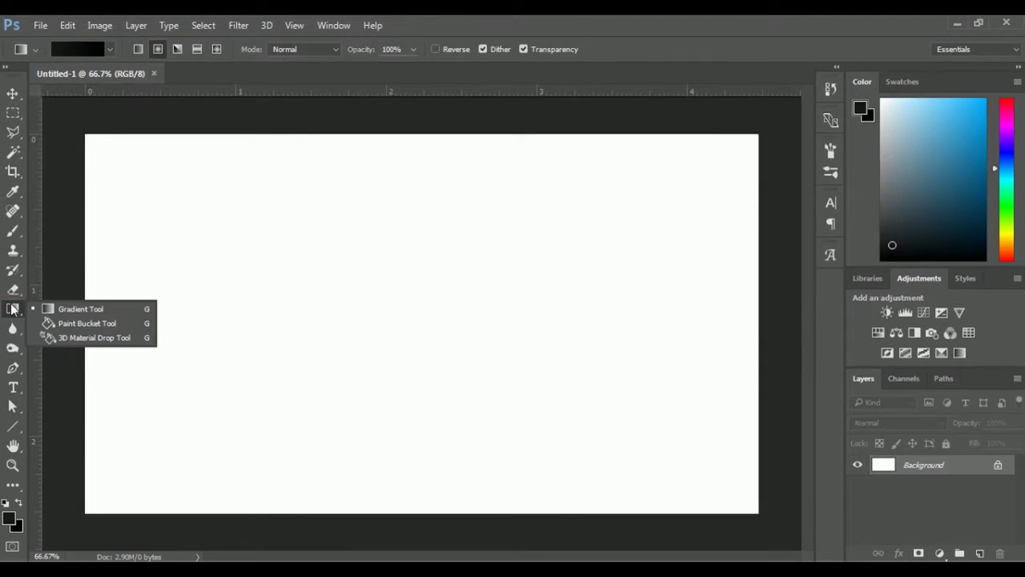
Fill the canvas with a centre-to-top-right radial gradient and duplicate the Background layer.
left_click(37, 311)
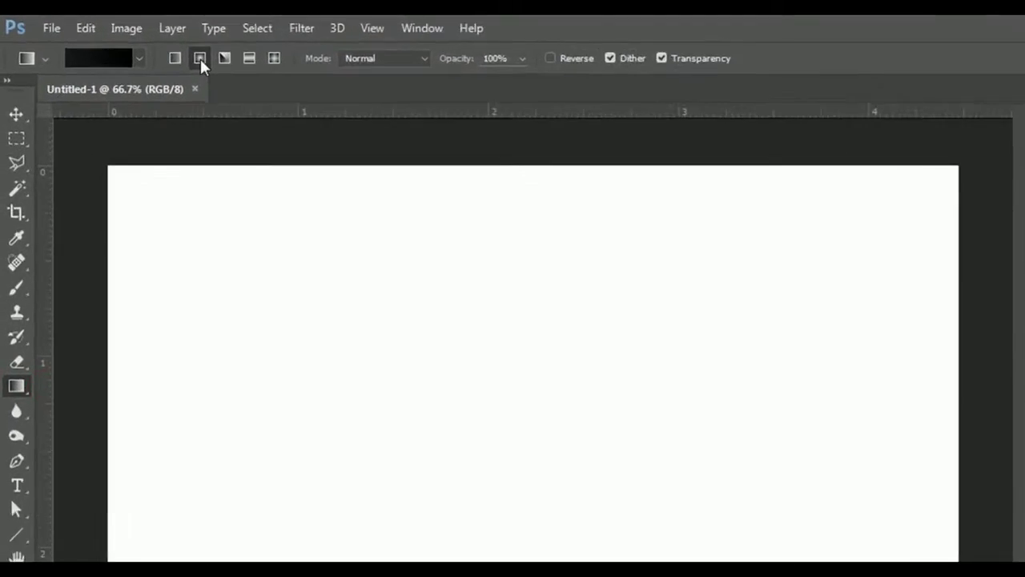
left_click(200, 59)
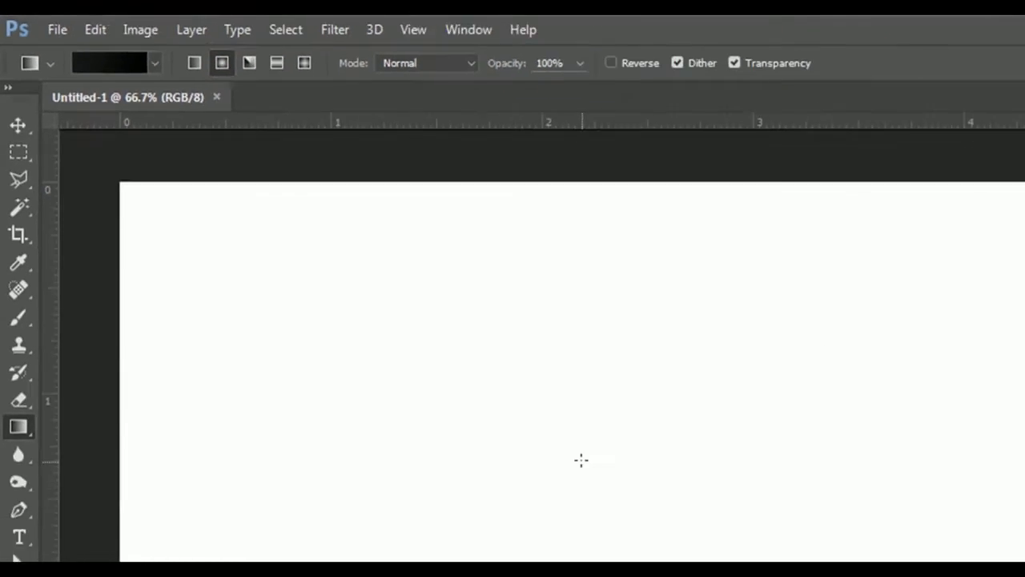
left_click_drag(415, 332, 792, 116)
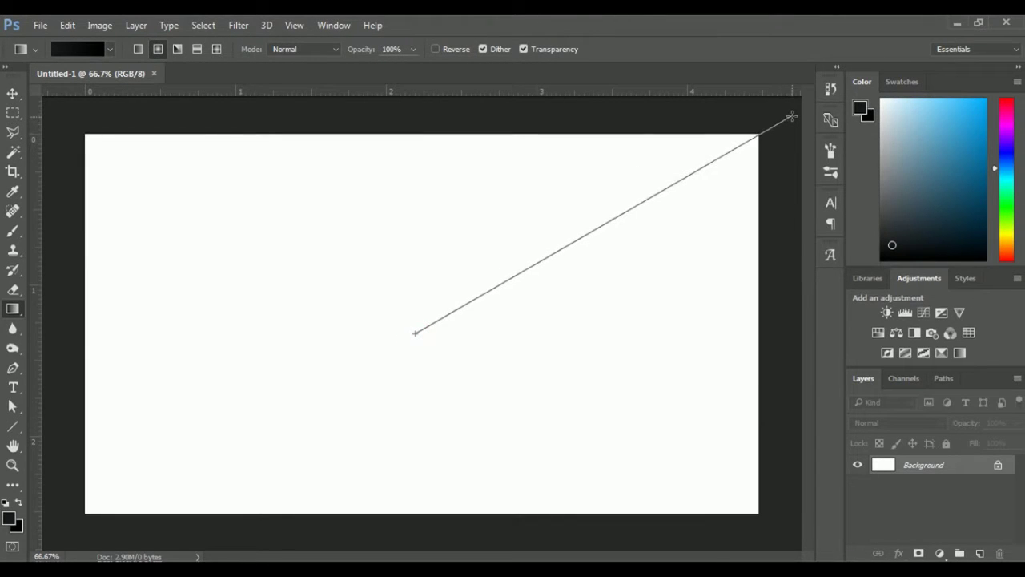
left_click_drag(792, 116, 791, 116)
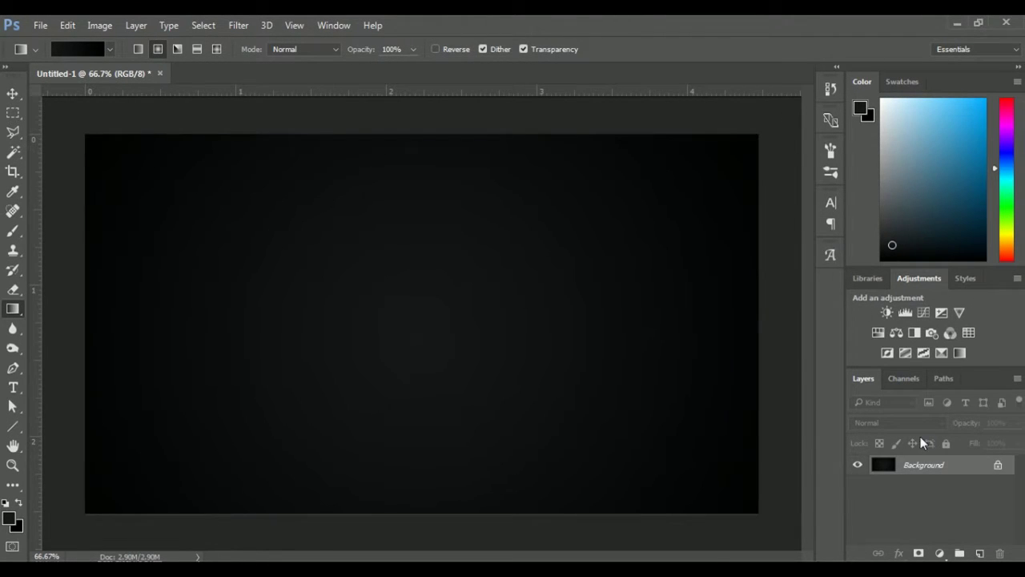
left_click_drag(965, 469, 979, 552)
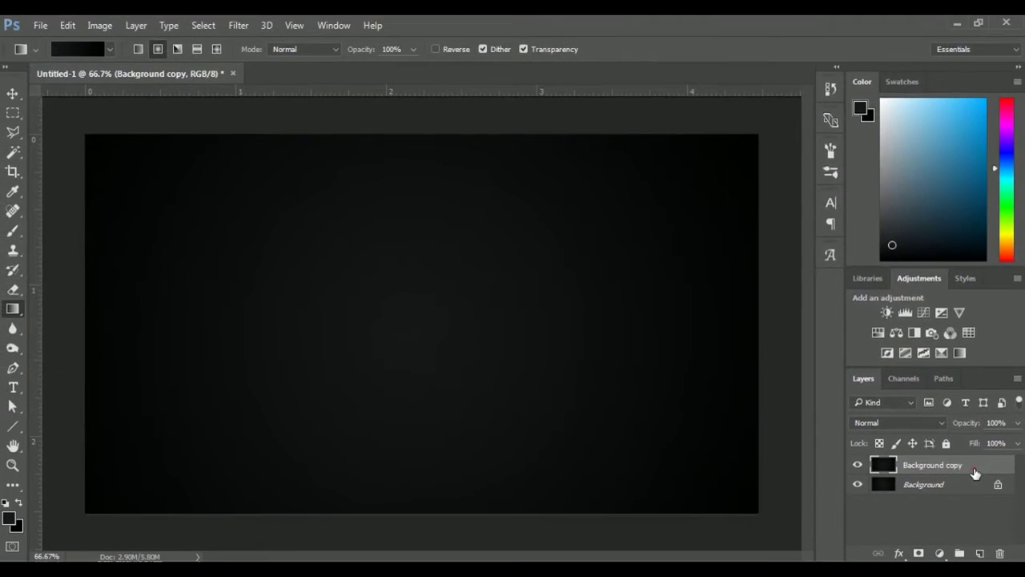
double_click(975, 473)
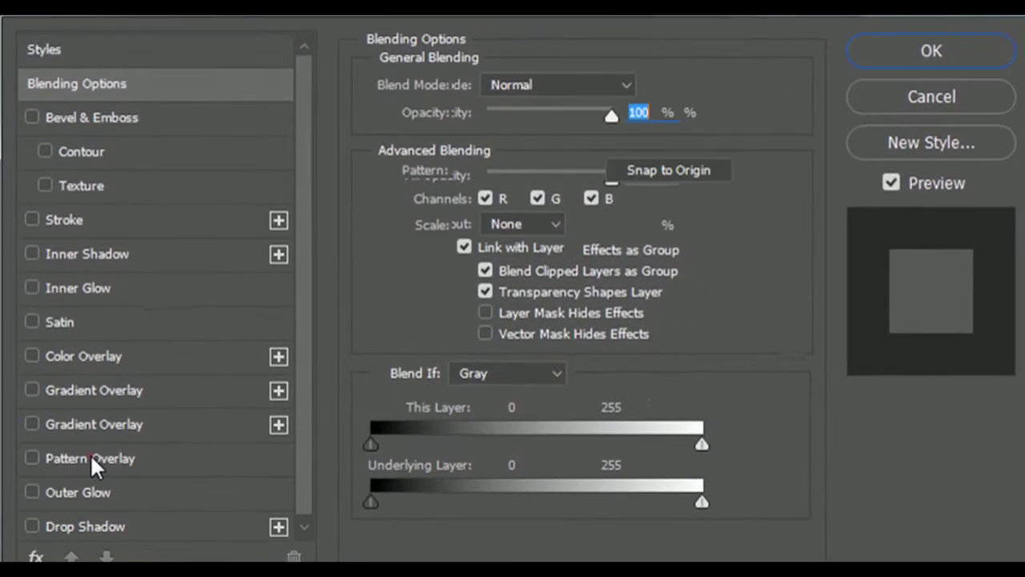
Apply a Pattern Overlay of the Ninja-Ryo diamond-plate pattern in Overlay blend mode.
left_click(90, 457)
left_click(639, 287)
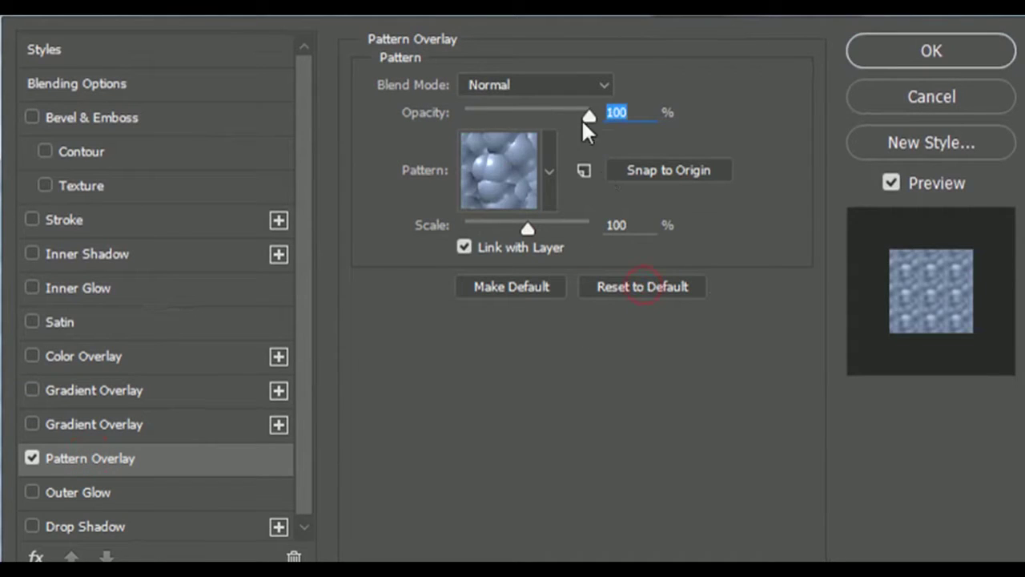
left_click(550, 170)
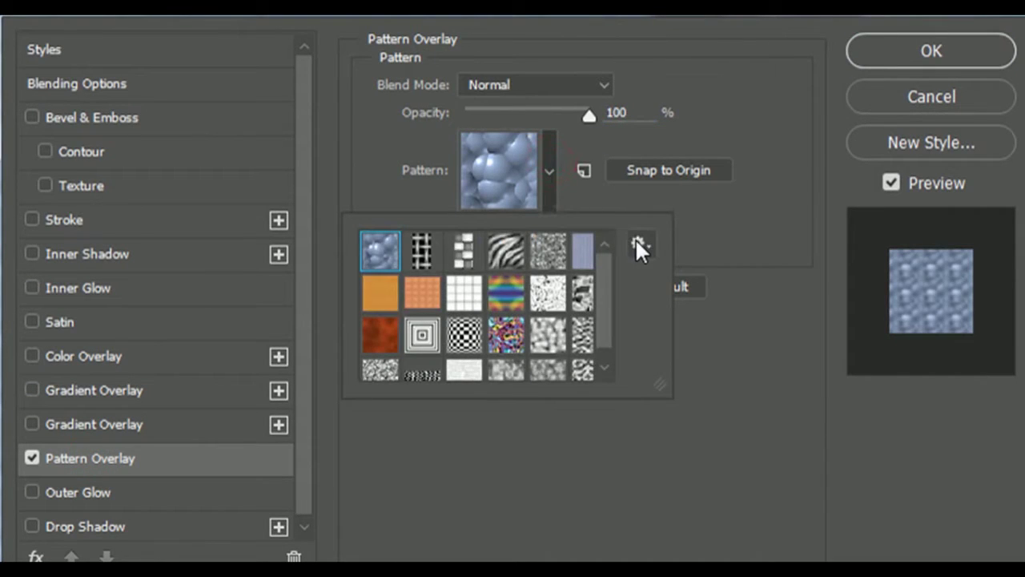
left_click(635, 242)
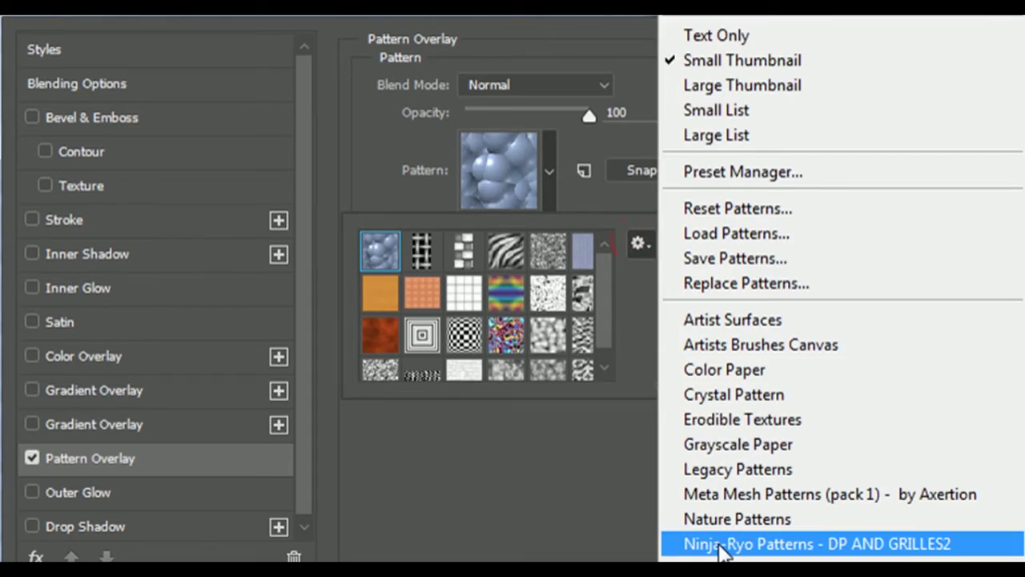
left_click(721, 545)
left_click(414, 229)
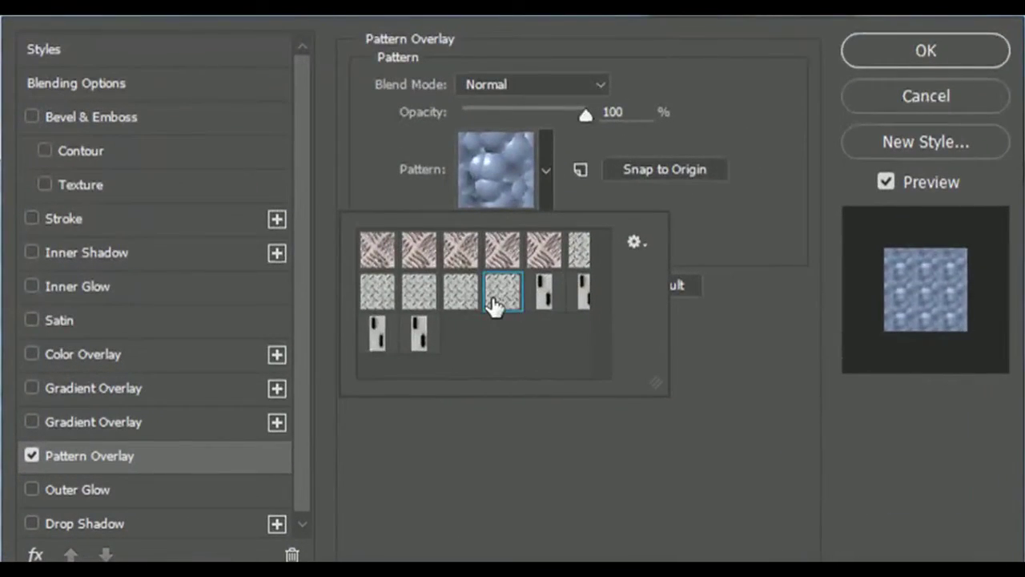
left_click(494, 304)
left_click(546, 196)
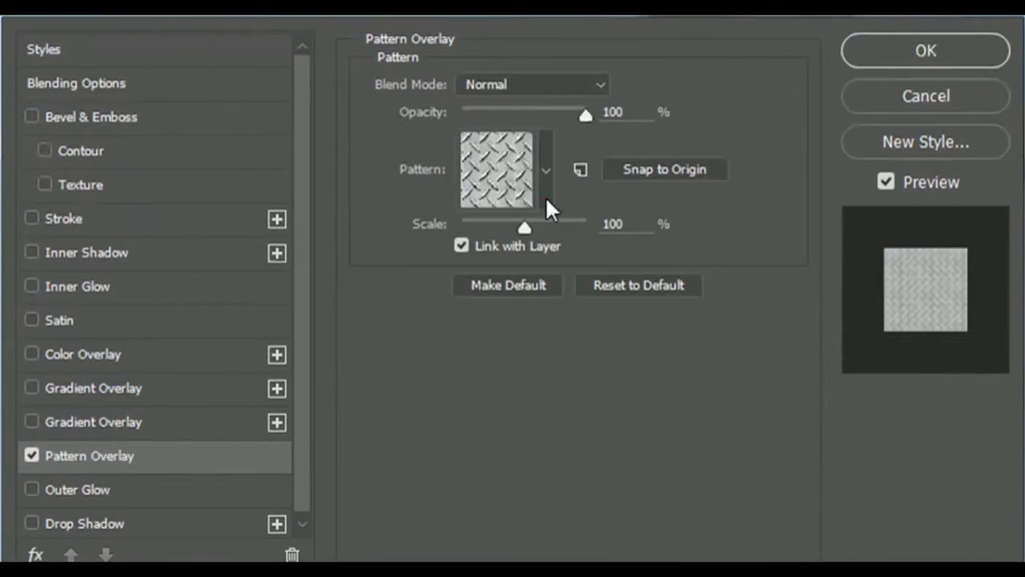
left_click(536, 85)
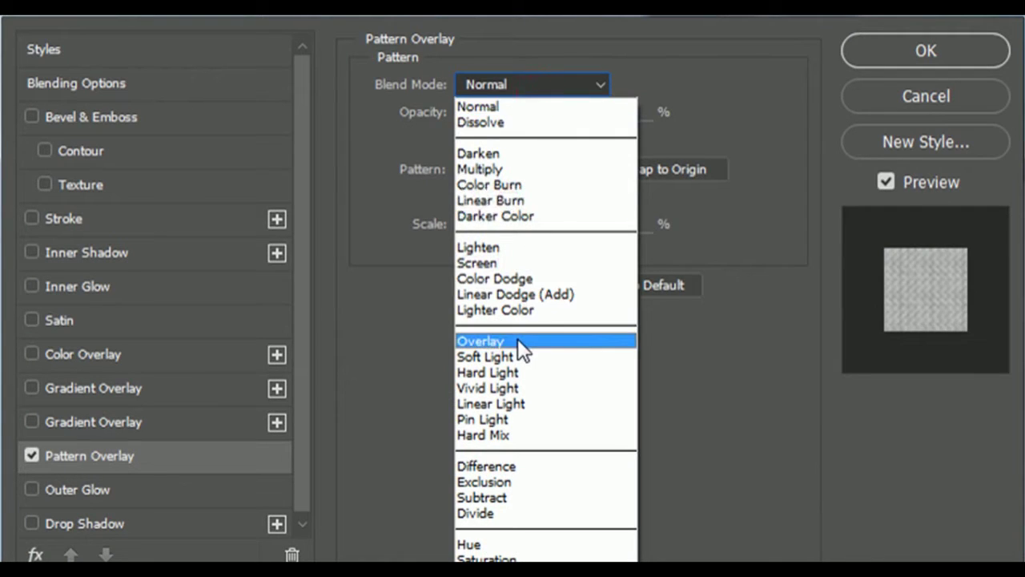
left_click(517, 340)
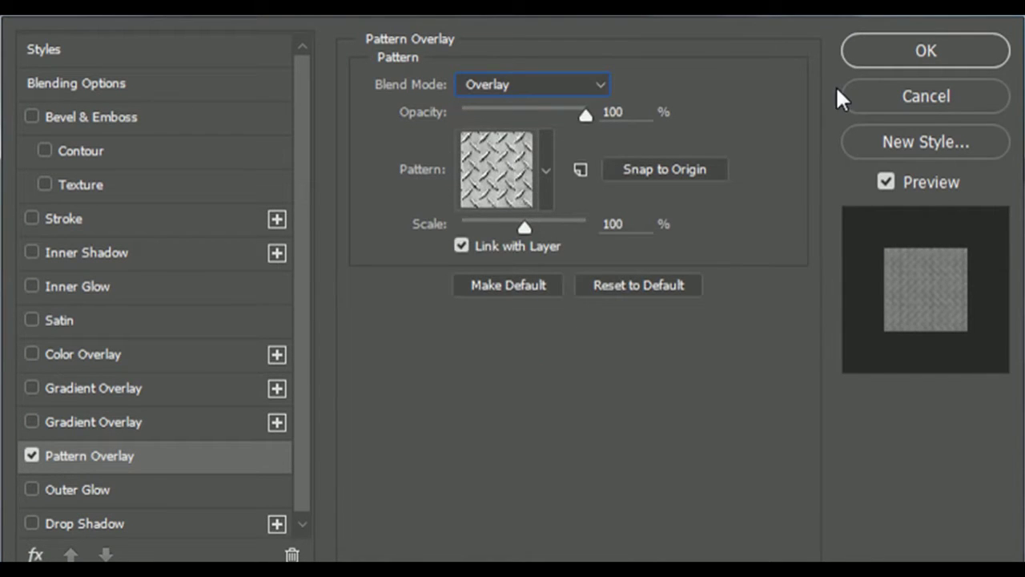
left_click(899, 48)
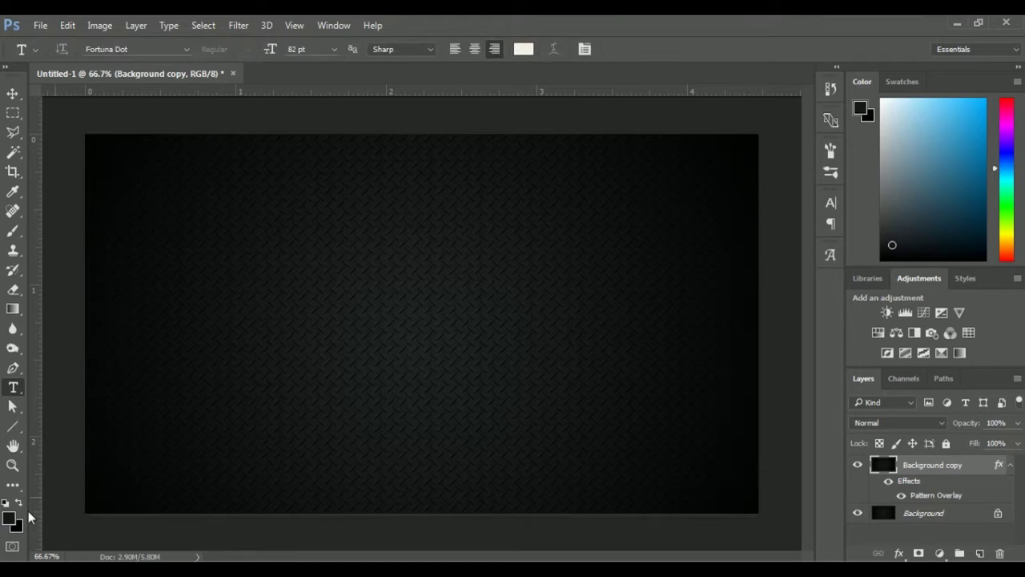
Set the text colour to off-white #e4e1d5.
left_click(522, 49)
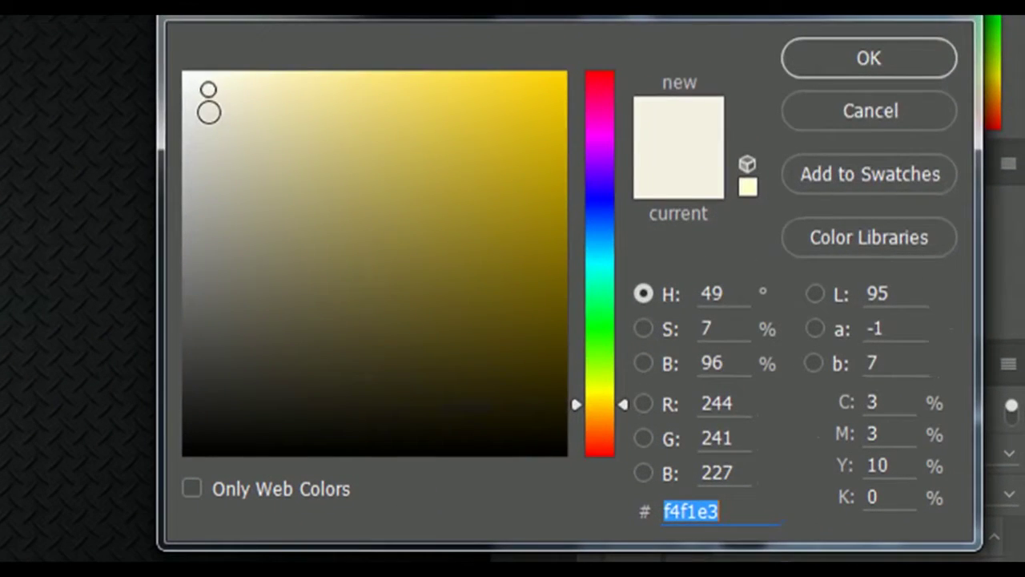
type("e4e1d5")
left_click(200, 111)
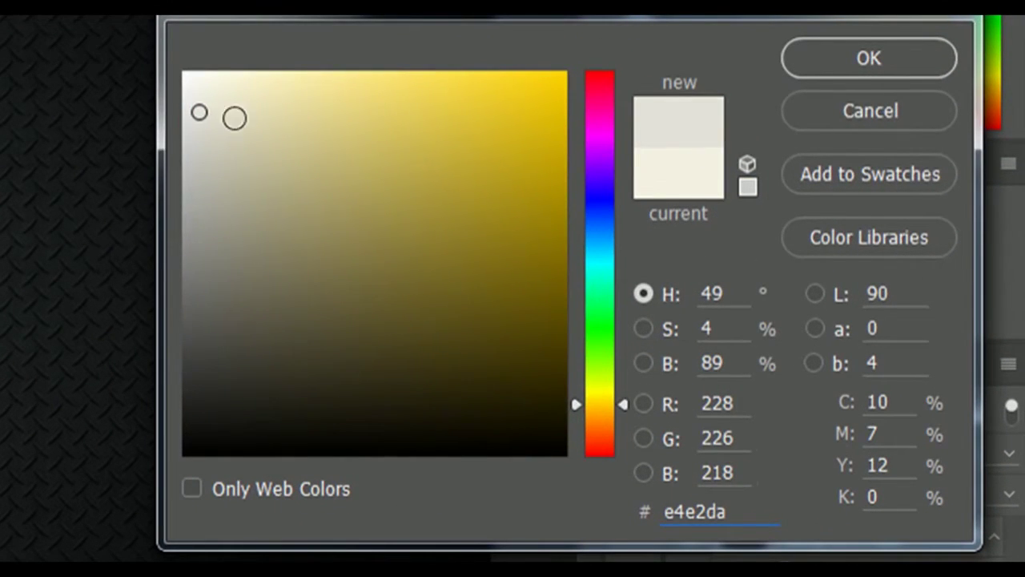
left_click(867, 77)
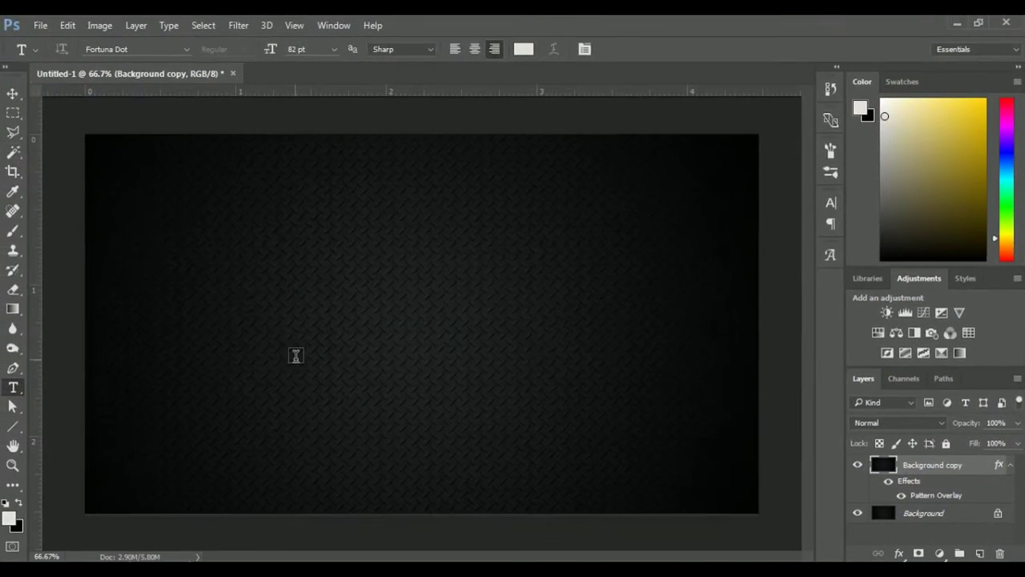
Type the DIAMOND text, adjust its position, resize it to 44 pt and commit.
left_click(290, 354)
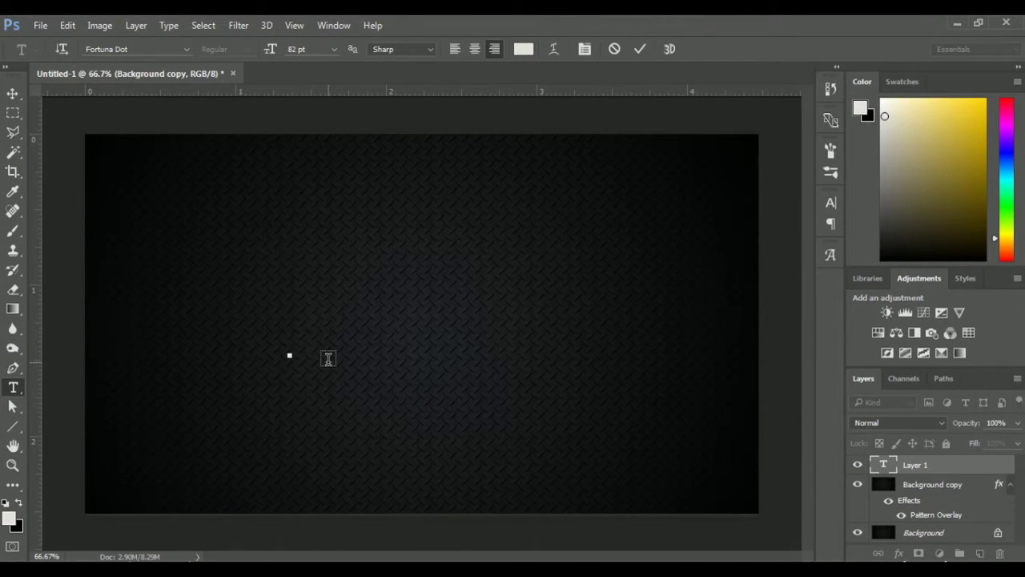
type("A")
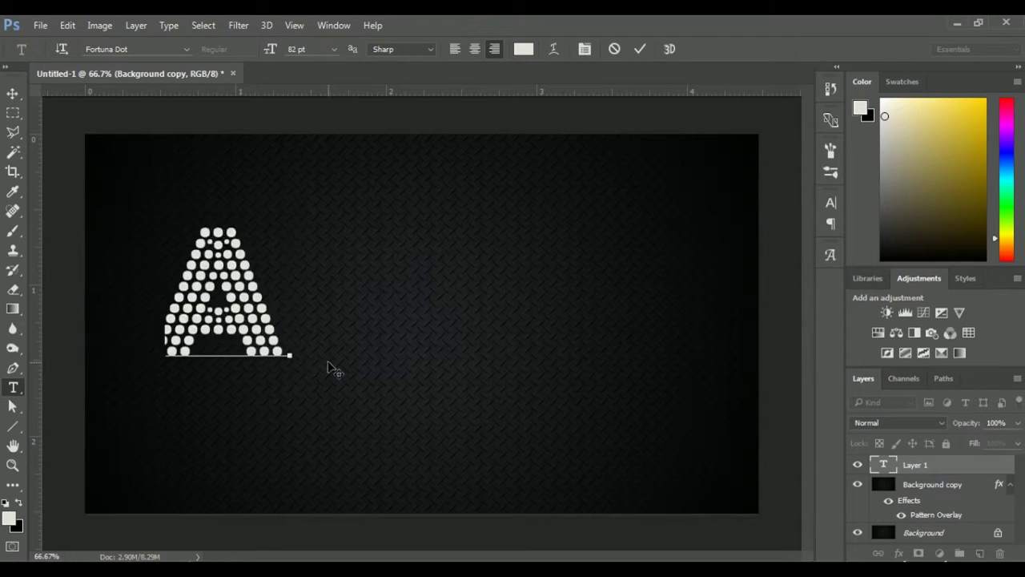
type("ND")
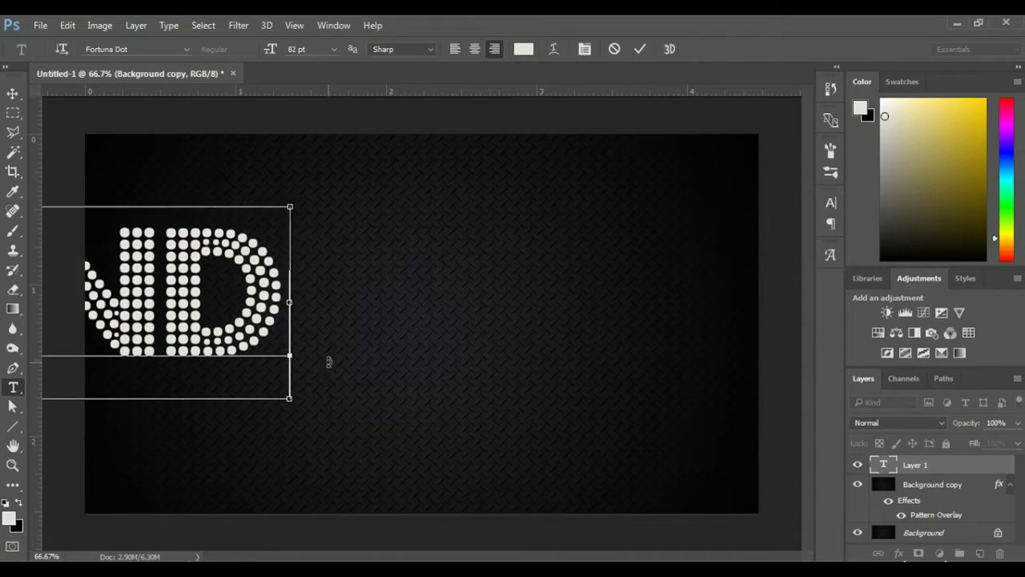
key("ctrl+a")
left_click_drag(272, 51, 242, 61)
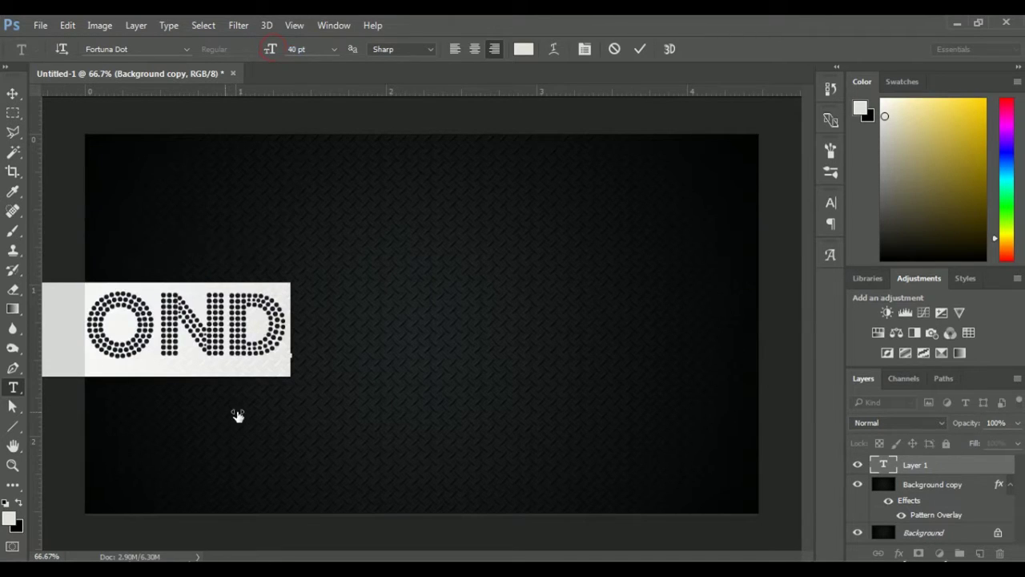
left_click_drag(524, 410, 556, 412)
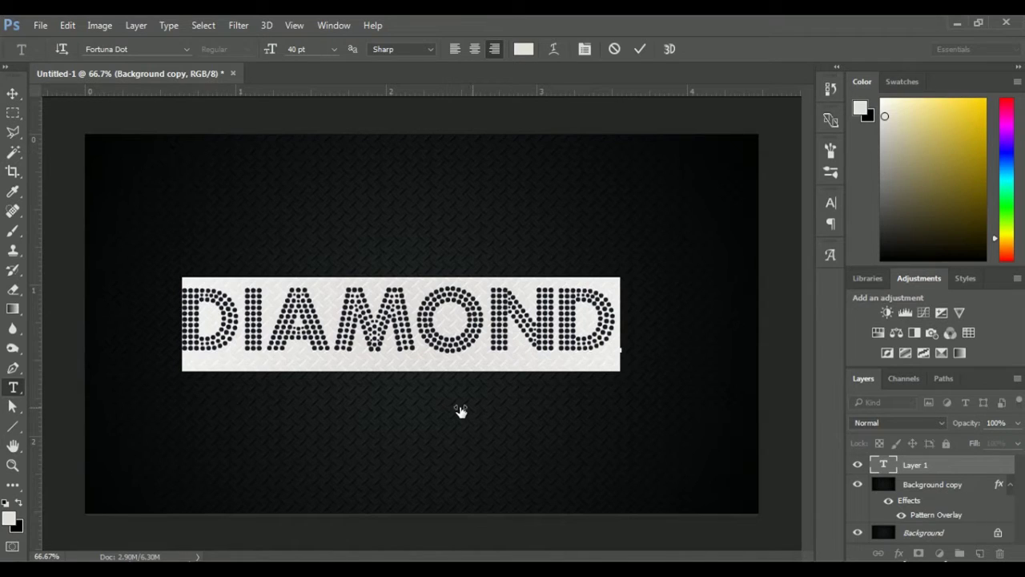
left_click_drag(459, 411, 457, 411)
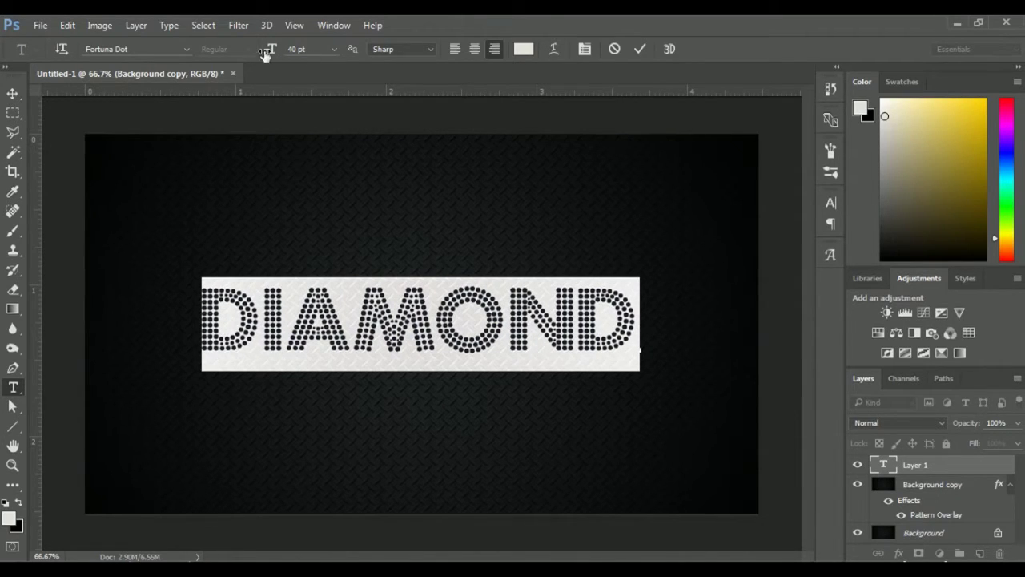
left_click_drag(264, 53, 268, 53)
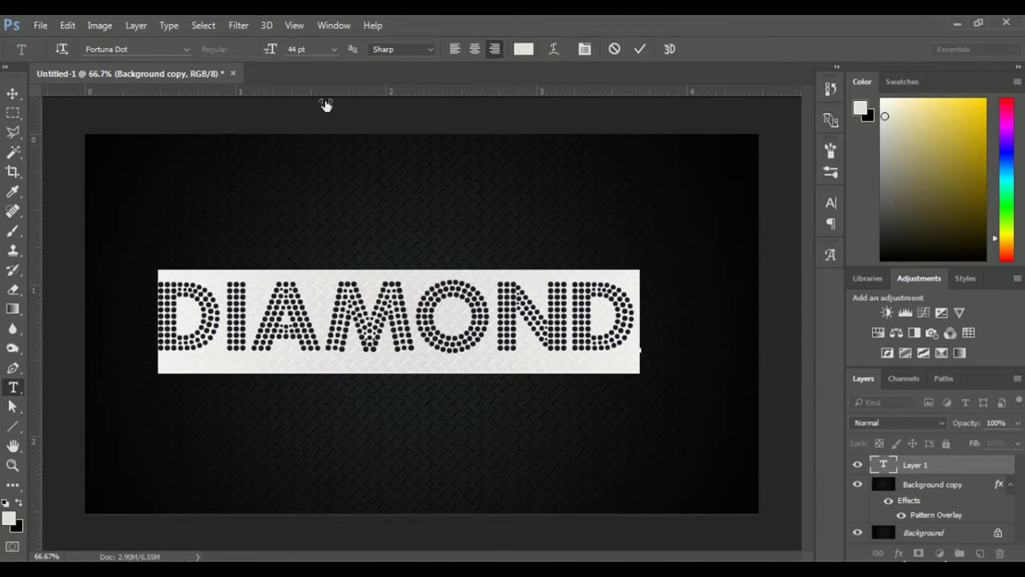
left_click(957, 464)
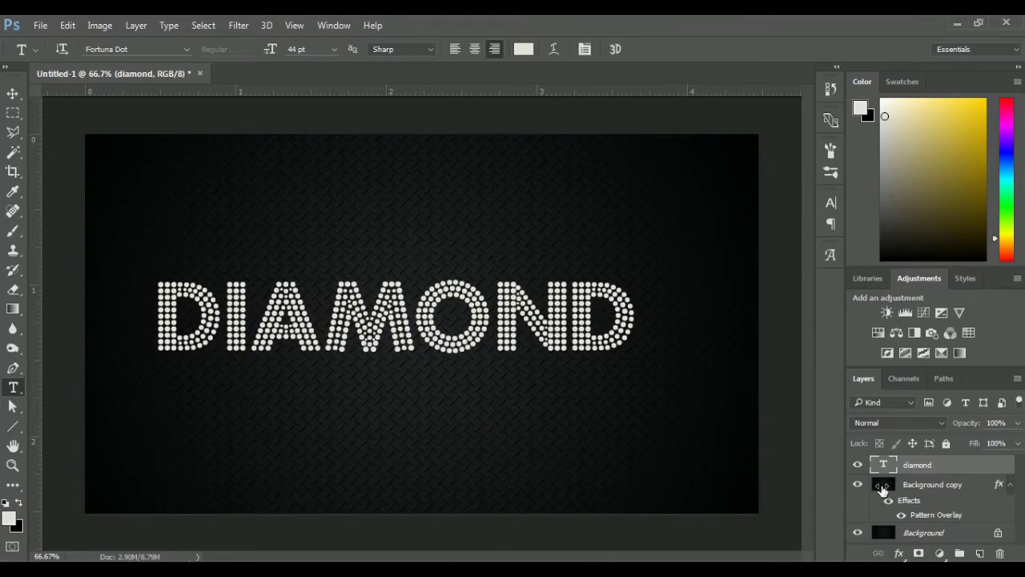
Centre the DIAMOND text vertically on the canvas with the Move tool.
left_click(11, 95)
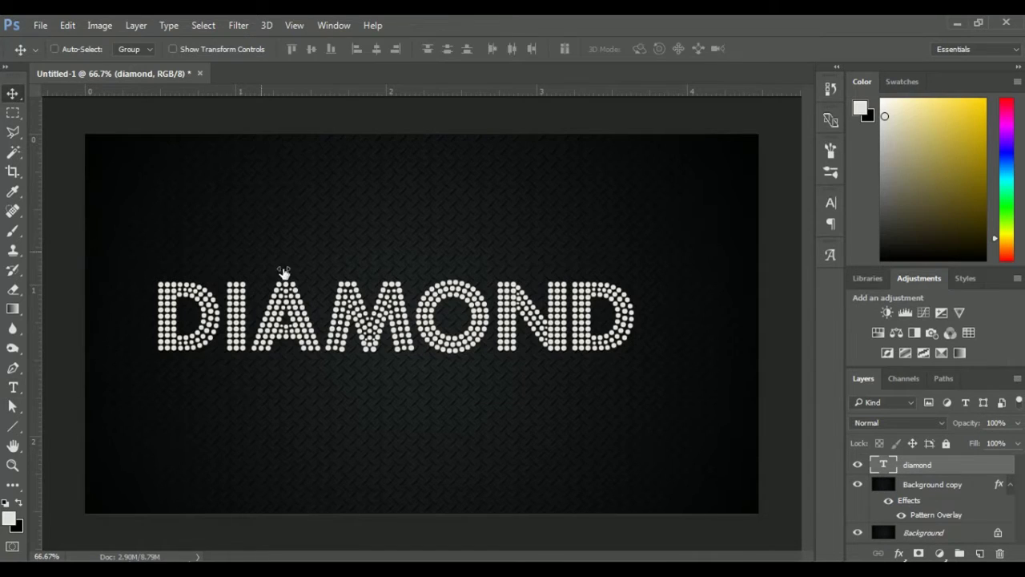
left_click_drag(340, 312, 366, 328)
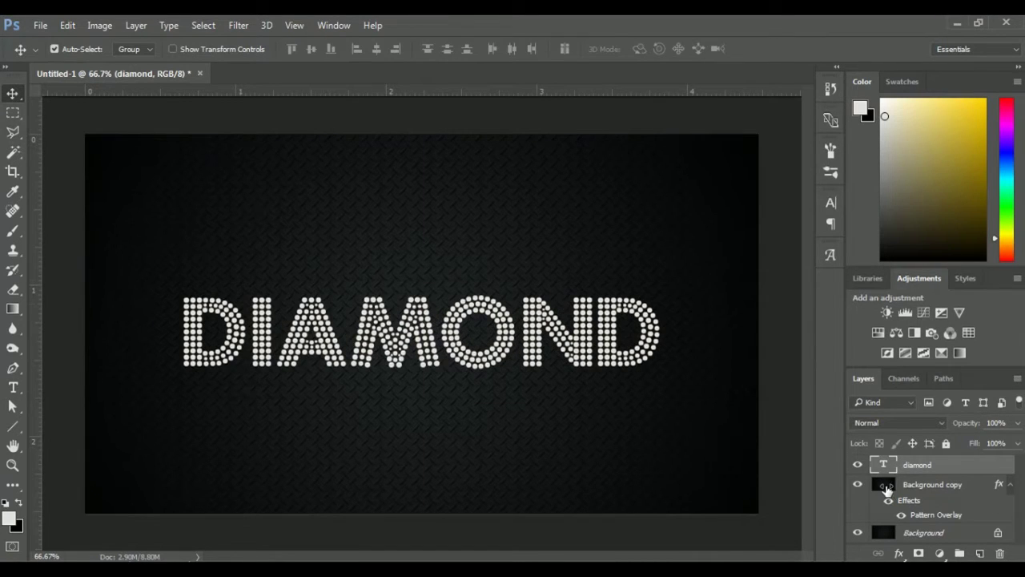
key("ctrl+a")
left_click(311, 48)
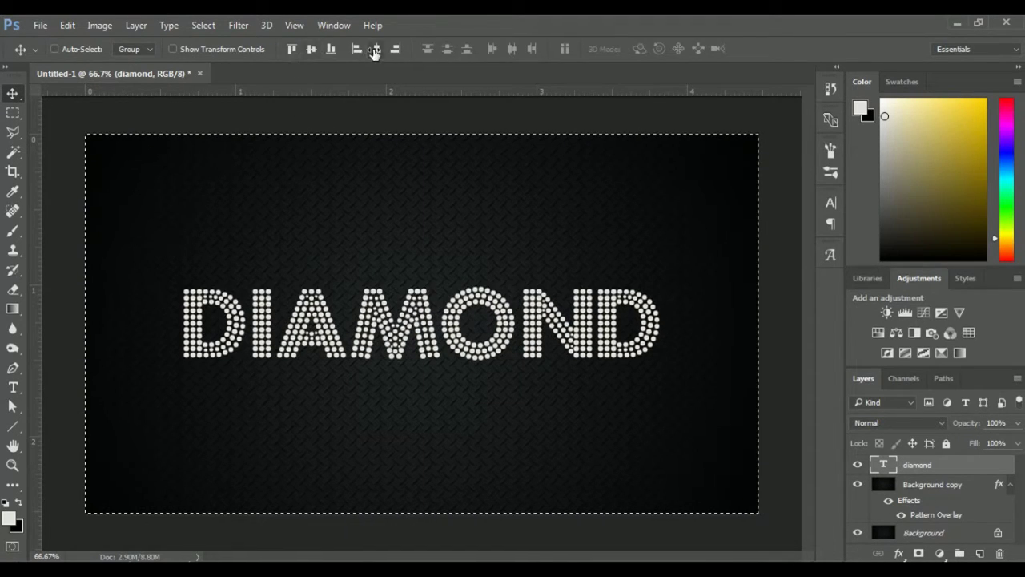
key("ctrl")
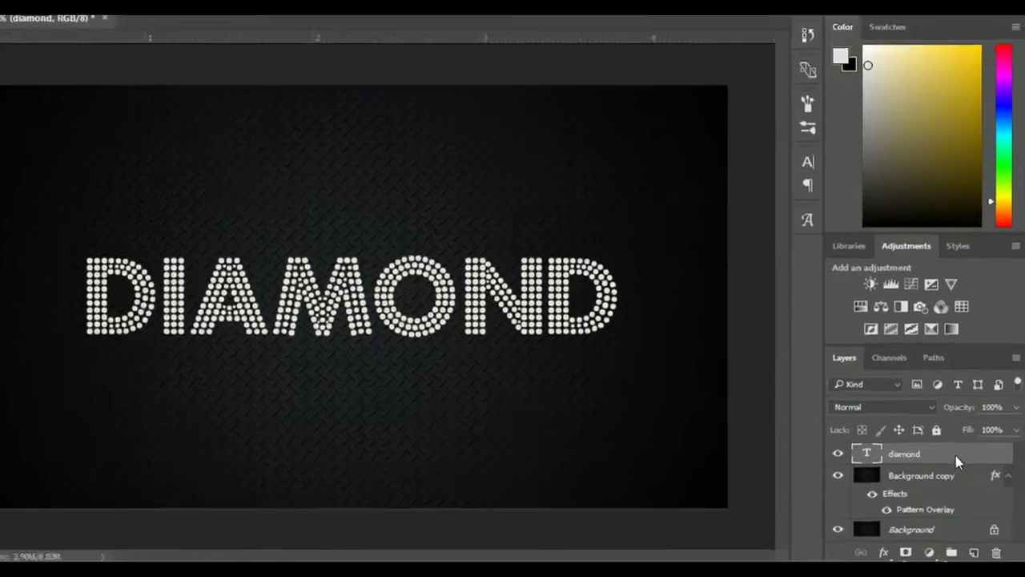
Duplicate the diamond layer, set the copy's Fill to 0%, and open the original's layer styles.
left_click_drag(921, 465, 980, 553)
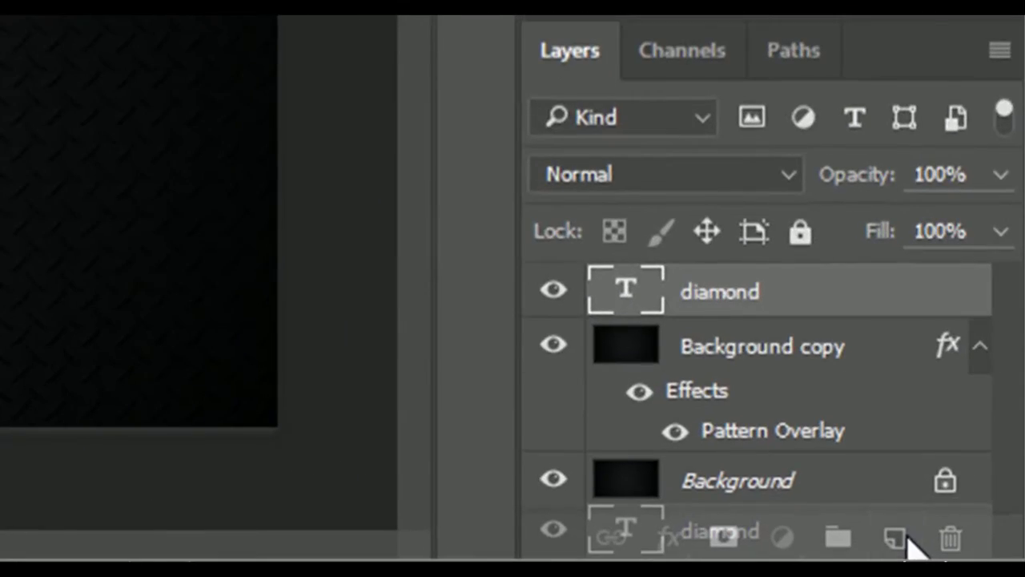
left_click_drag(891, 237, 652, 240)
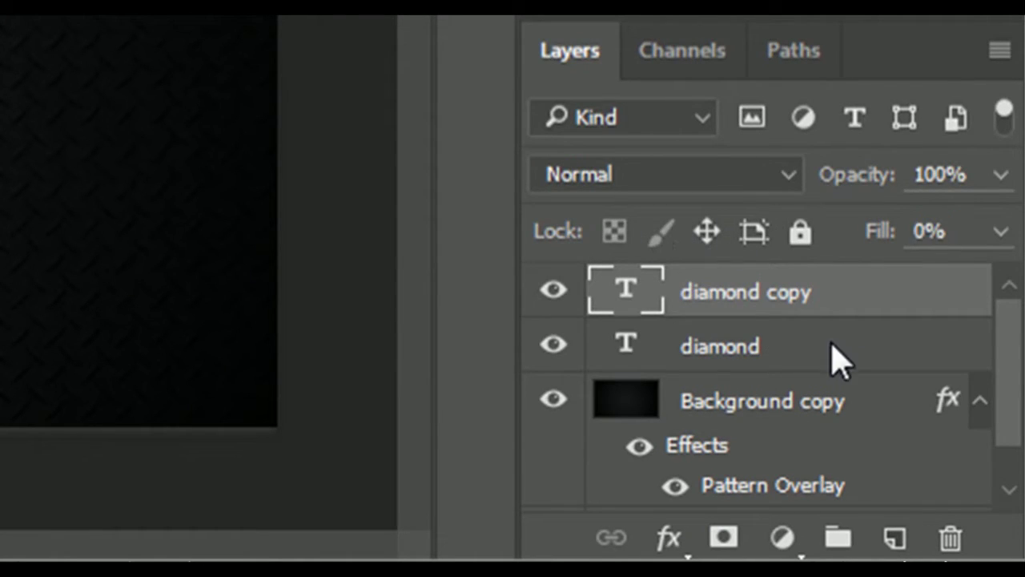
left_click(863, 362)
double_click(802, 348)
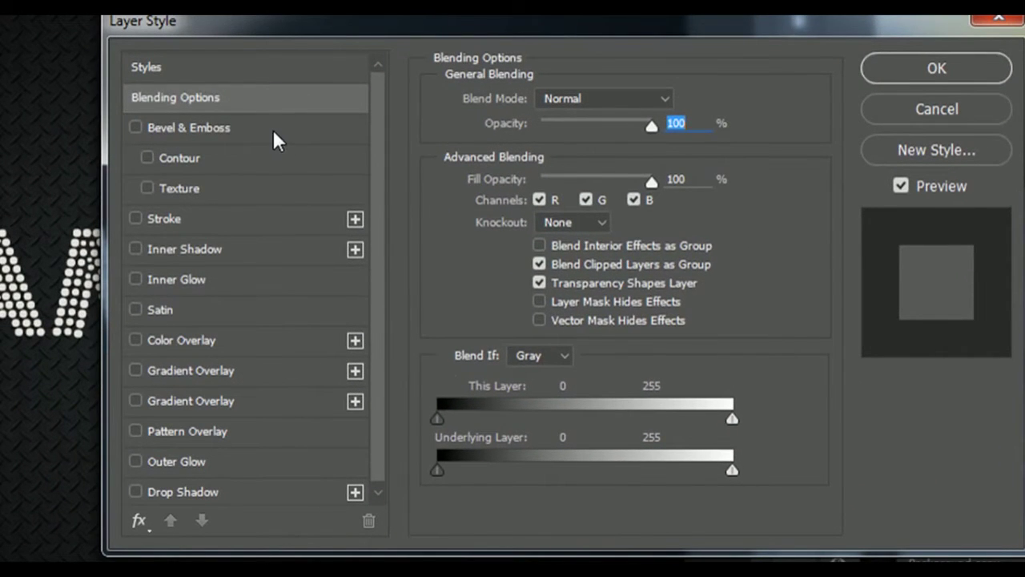
Add Bevel & Emboss with Size 10, Angle 120, anti-aliased cone gloss contour, Vivid Light highlights.
left_click(273, 129)
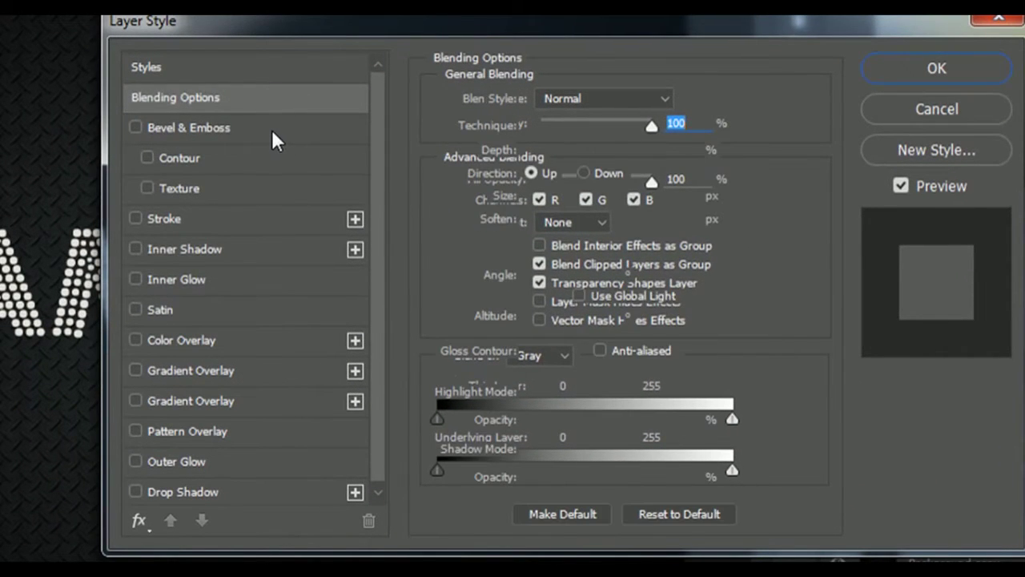
left_click(685, 516)
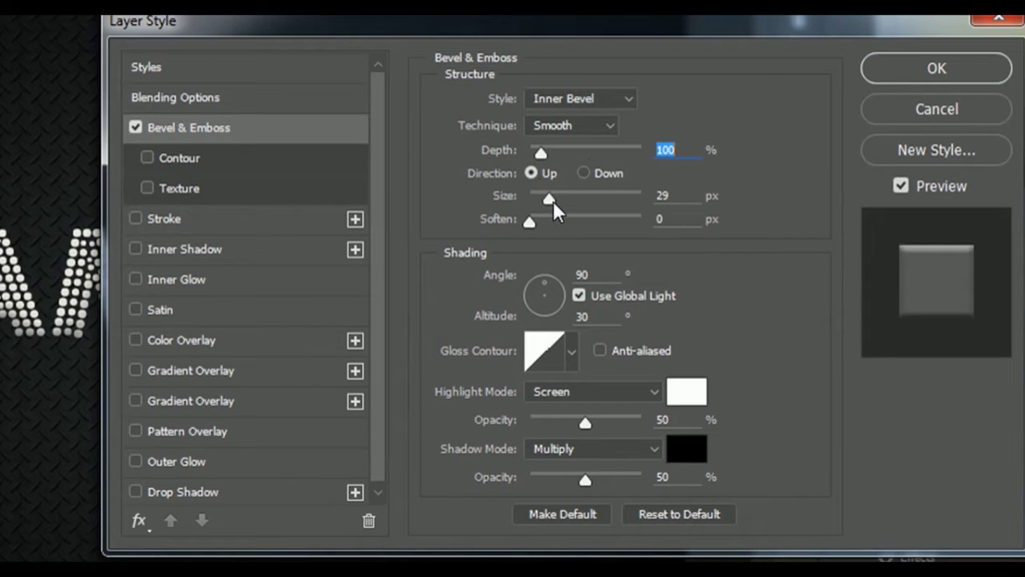
left_click_drag(543, 195, 542, 194)
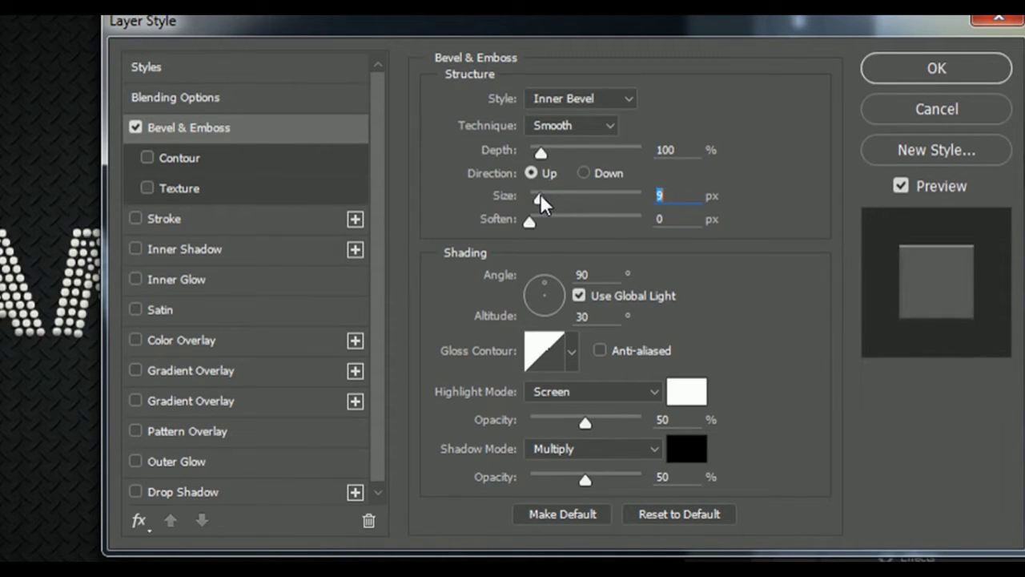
double_click(583, 274)
type("120")
left_click(572, 354)
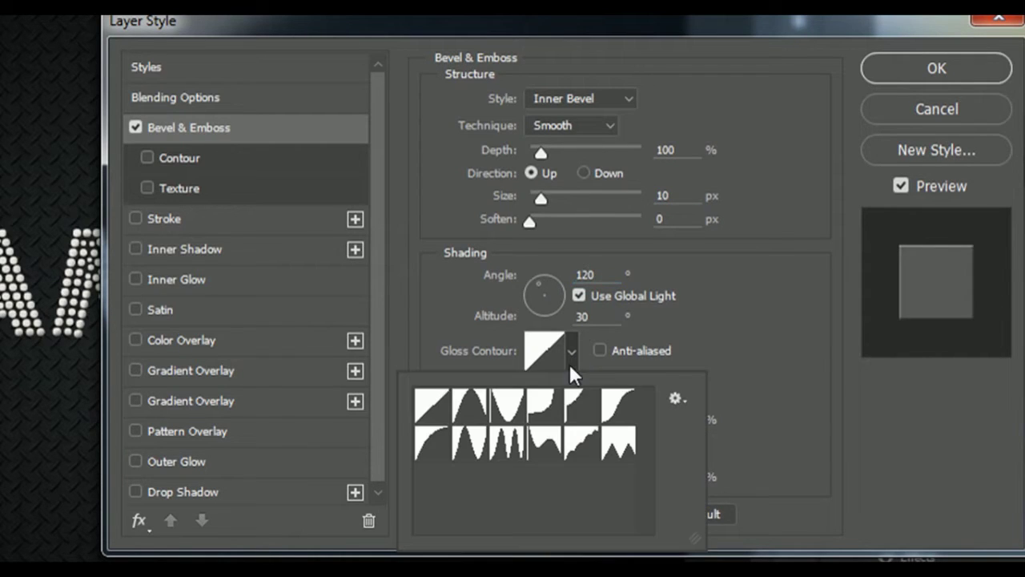
left_click(471, 444)
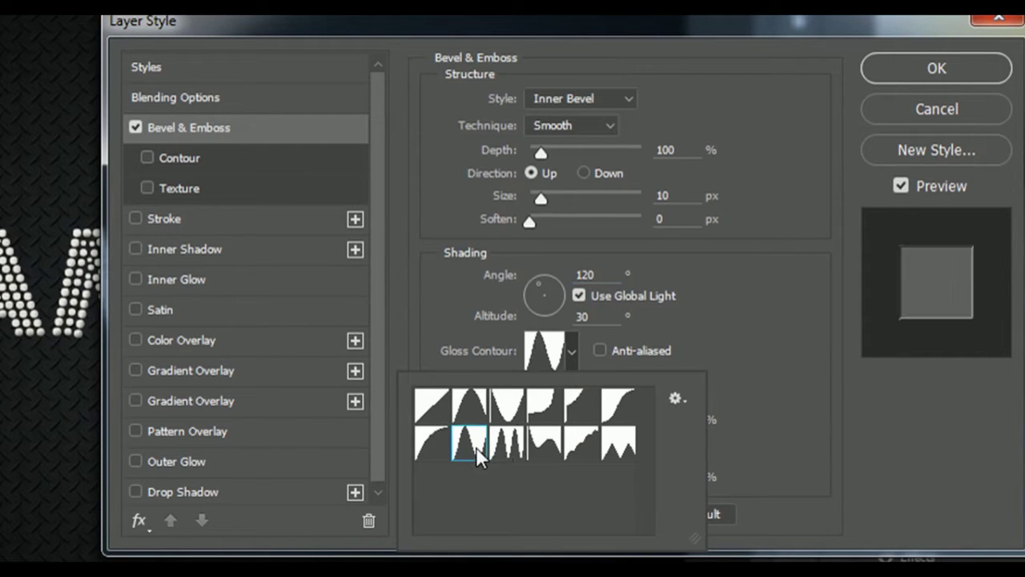
left_click(572, 362)
left_click(598, 351)
left_click(598, 392)
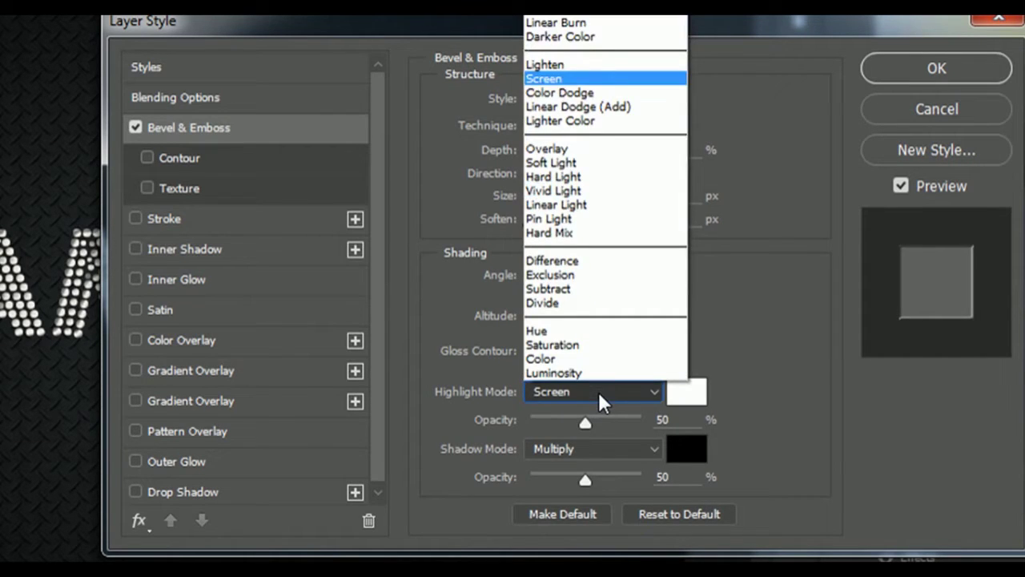
left_click(593, 196)
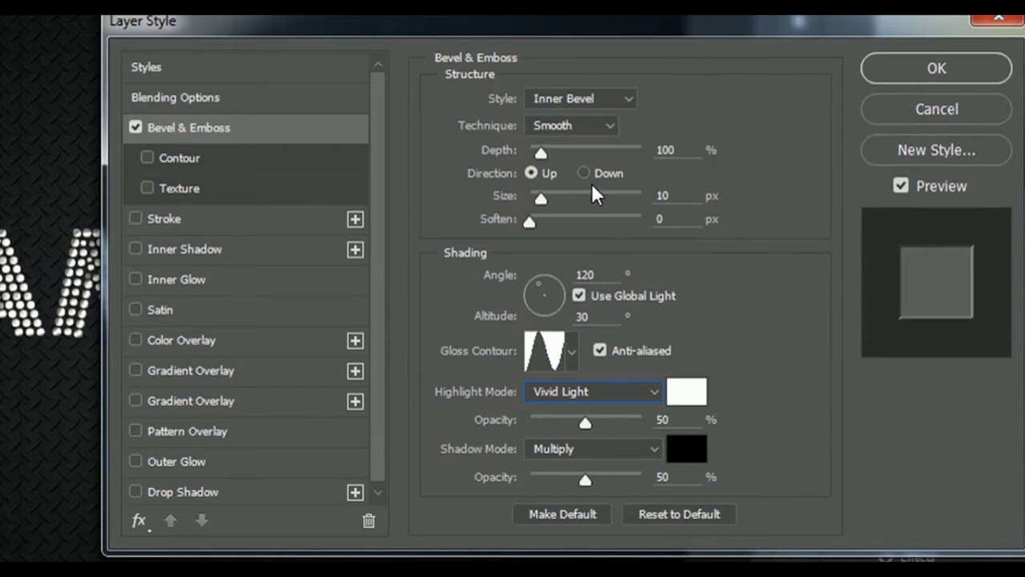
Set the bevel shadow colour to #a6a6a6 and both highlight and shadow opacities to 75%.
left_click(679, 456)
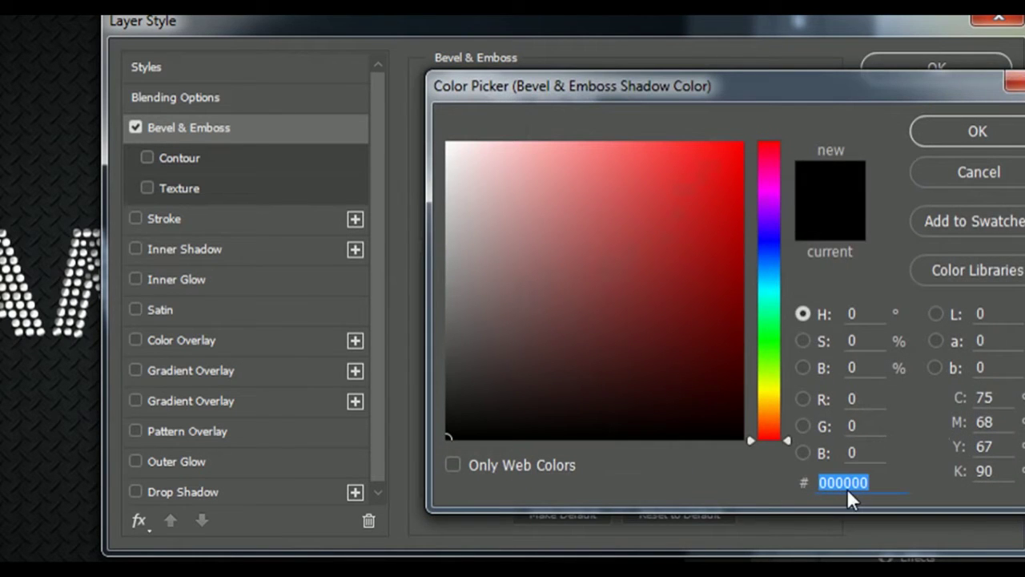
type("a5")
key("BackSpace")
type("6a6a6")
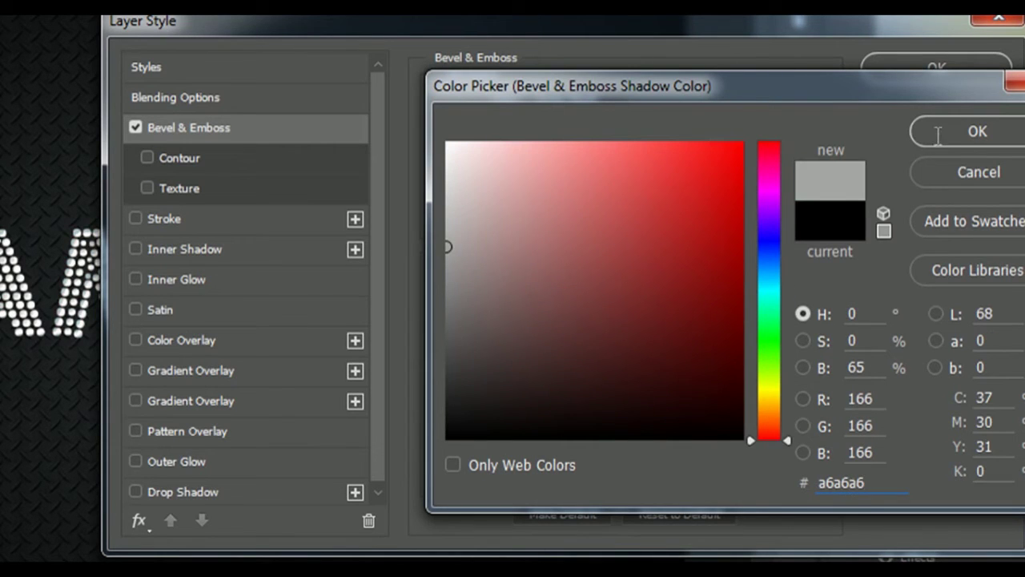
left_click(938, 132)
double_click(664, 419)
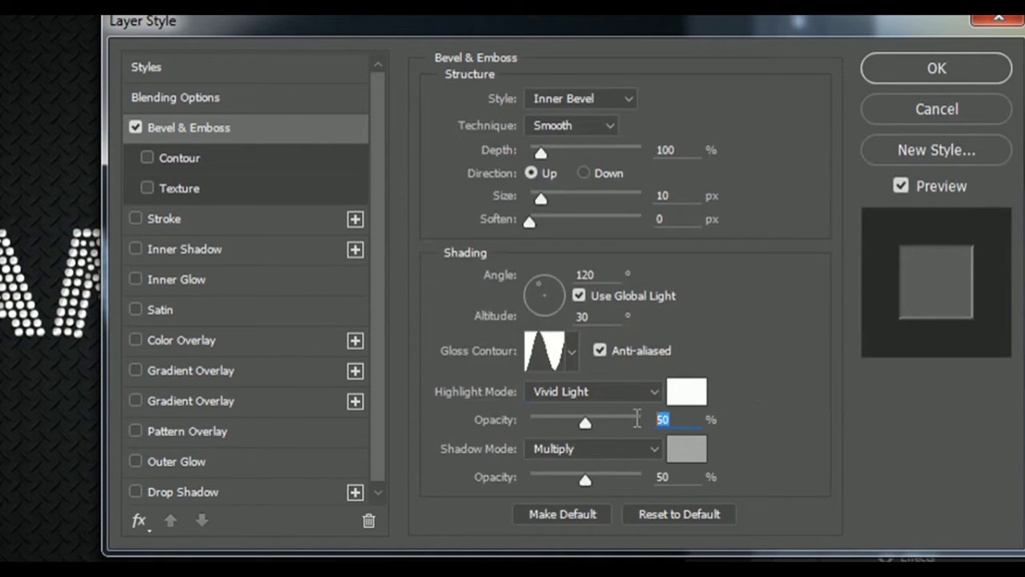
type("75")
left_click(655, 475)
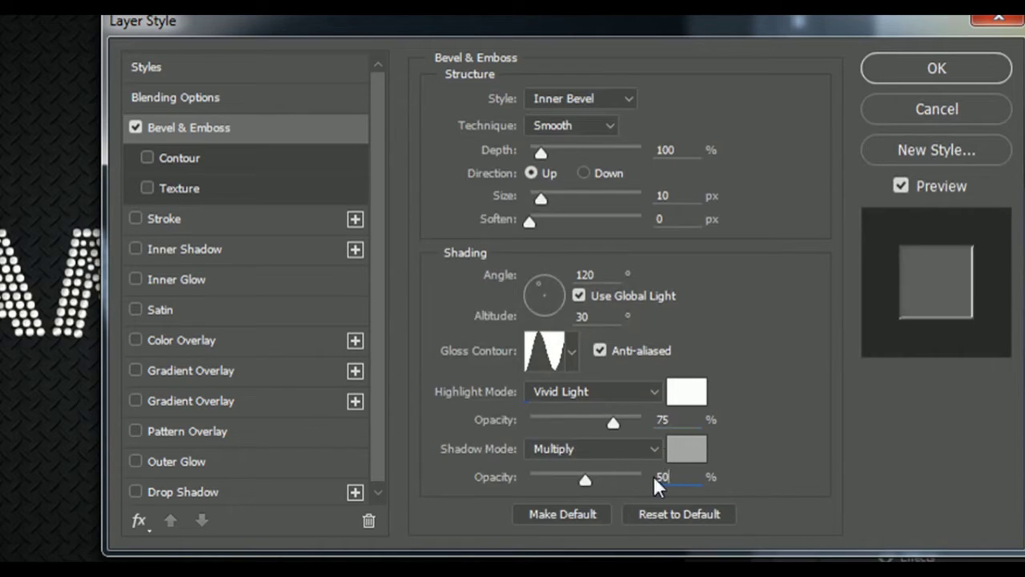
type("7")
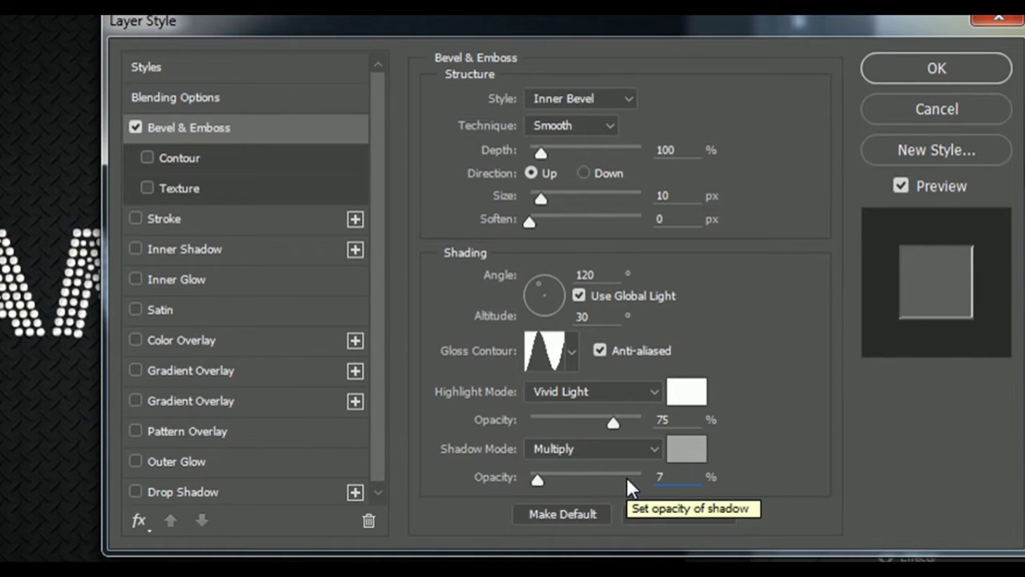
type("5")
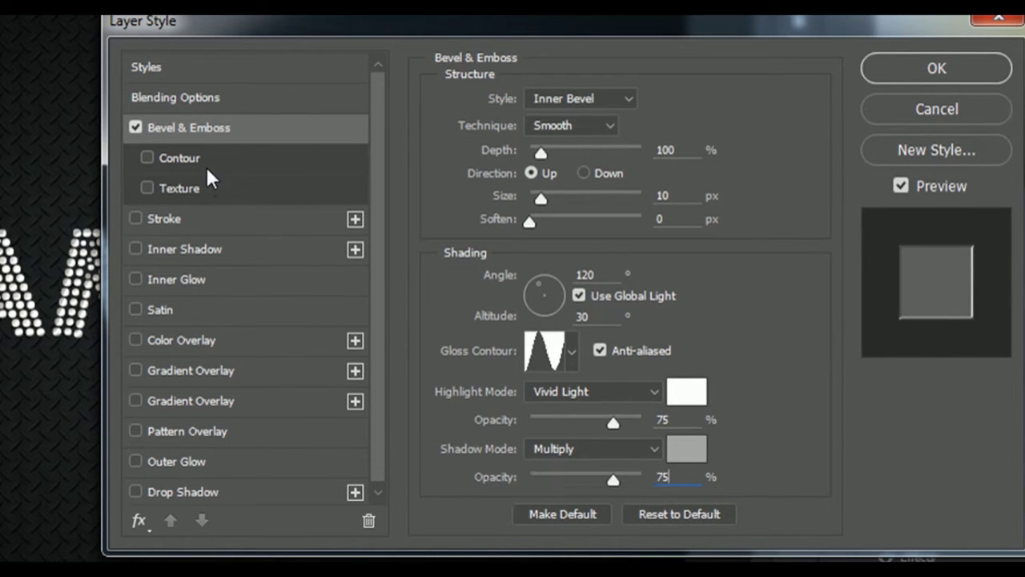
Enable an anti-aliased bevel Contour at 26% range and turn on Texture.
left_click(147, 158)
left_click(563, 107)
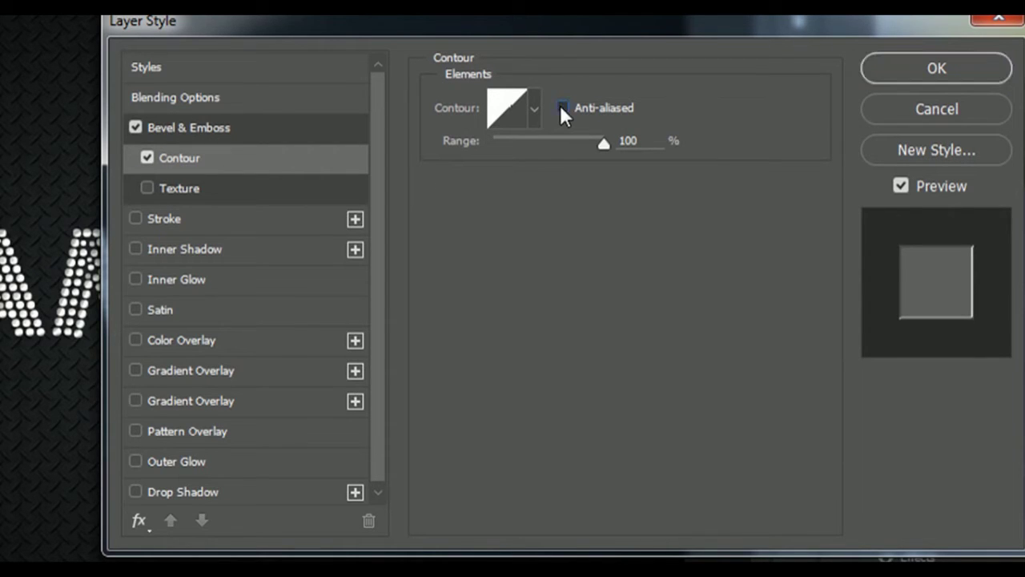
left_click_drag(527, 138, 521, 138)
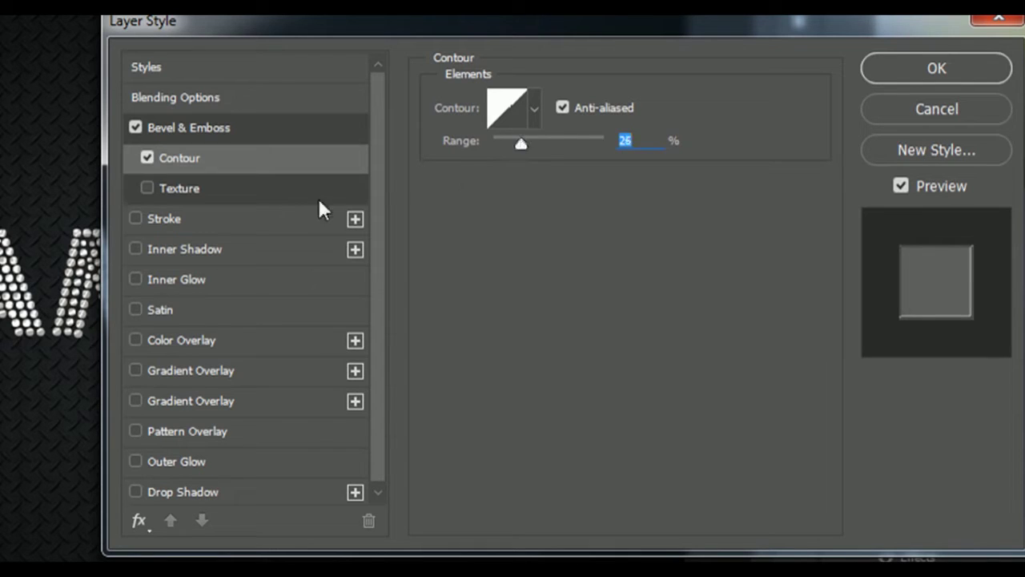
left_click(286, 192)
left_click(562, 142)
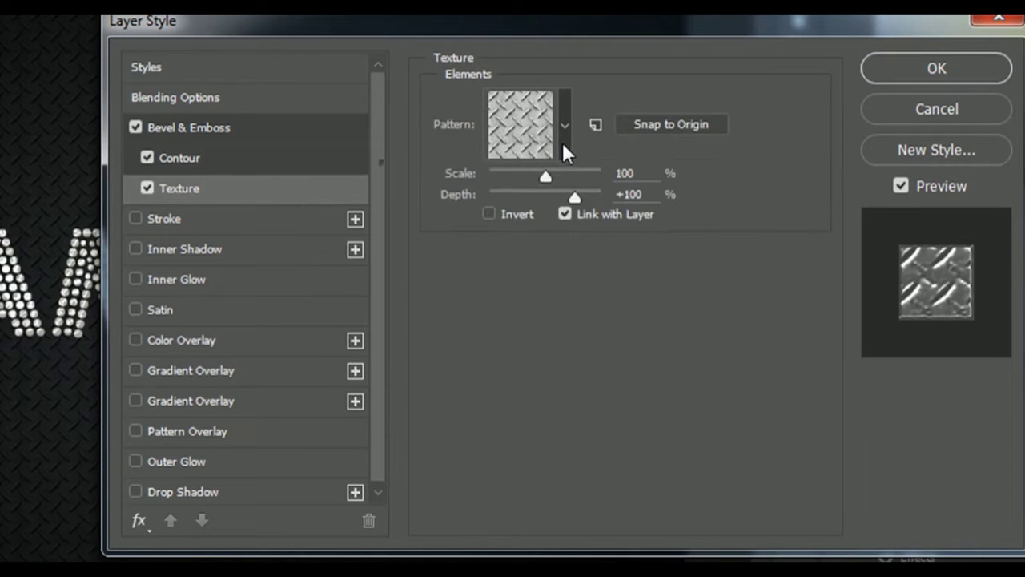
Replace the patterns with the Meta Mesh Patterns (pack 1) library and texture the bevel with a rounded-cell mesh.
left_click(651, 188)
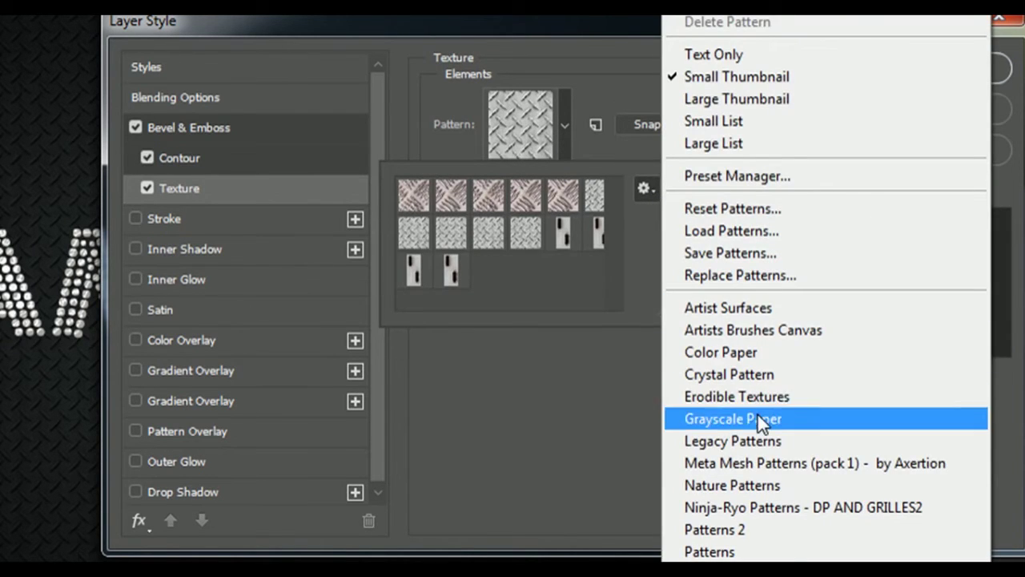
left_click(756, 463)
left_click(201, 151)
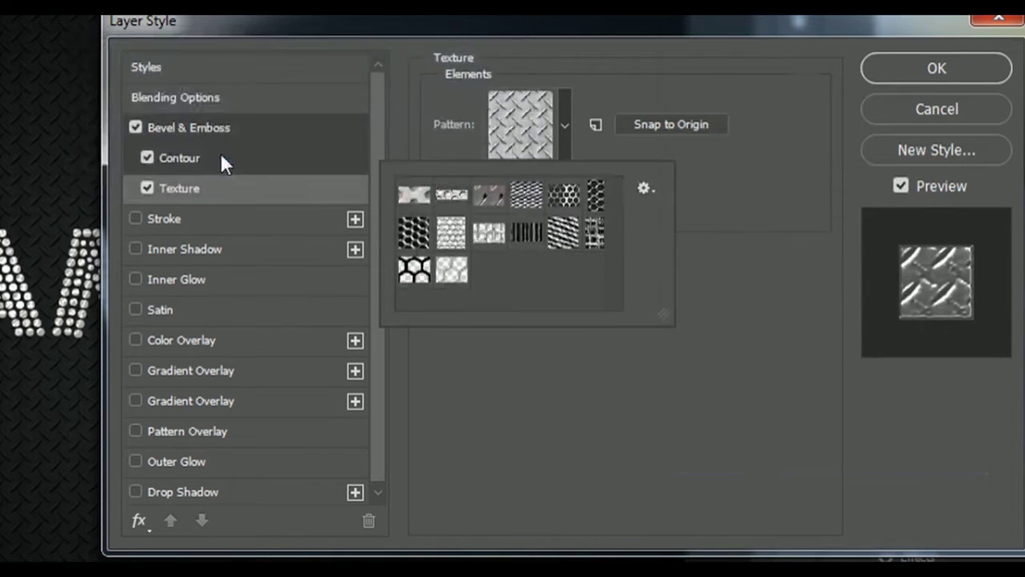
left_click(451, 234)
left_click(563, 148)
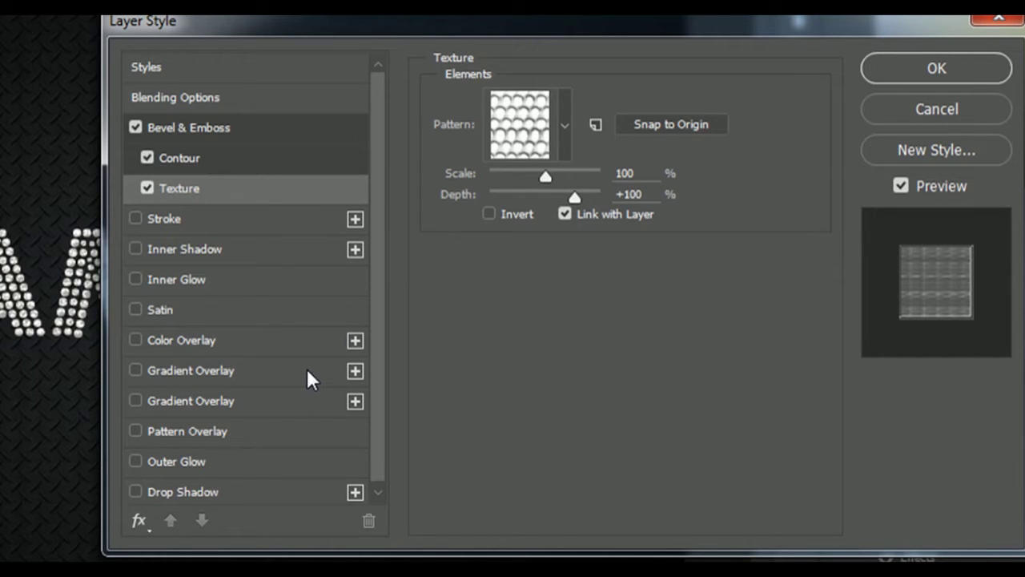
left_click(245, 436)
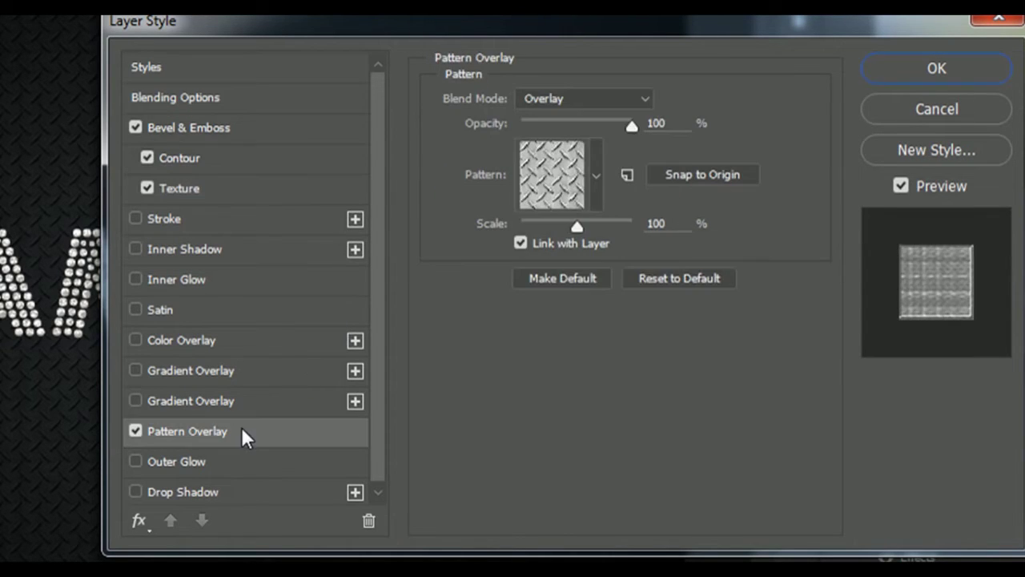
Reset the Pattern Overlay settings to their defaults.
left_click(595, 96)
left_click(706, 319)
left_click(688, 276)
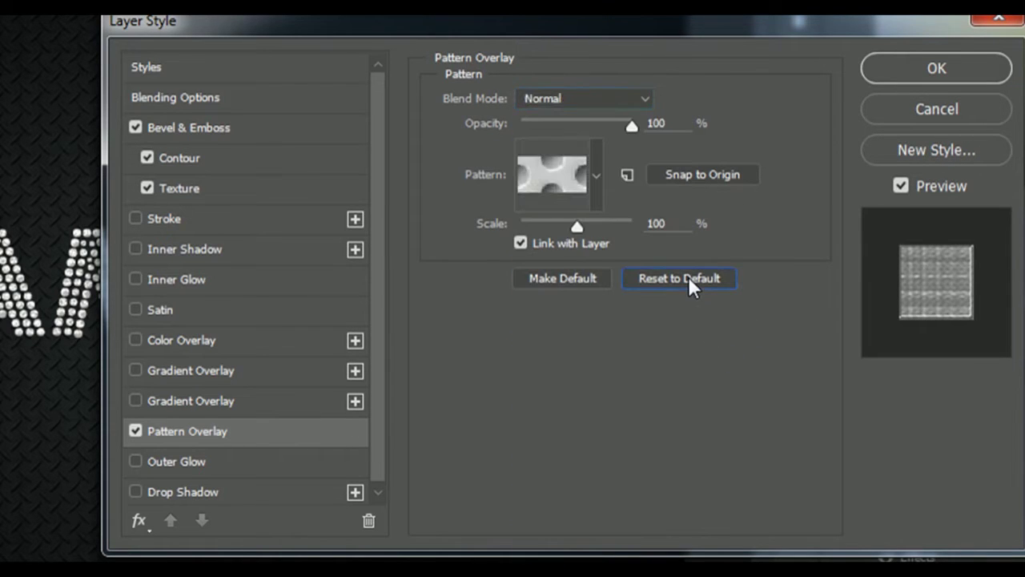
Load the Crystal Pattern library, pick the crystal texture, and set overlay scale to 10%.
left_click(597, 202)
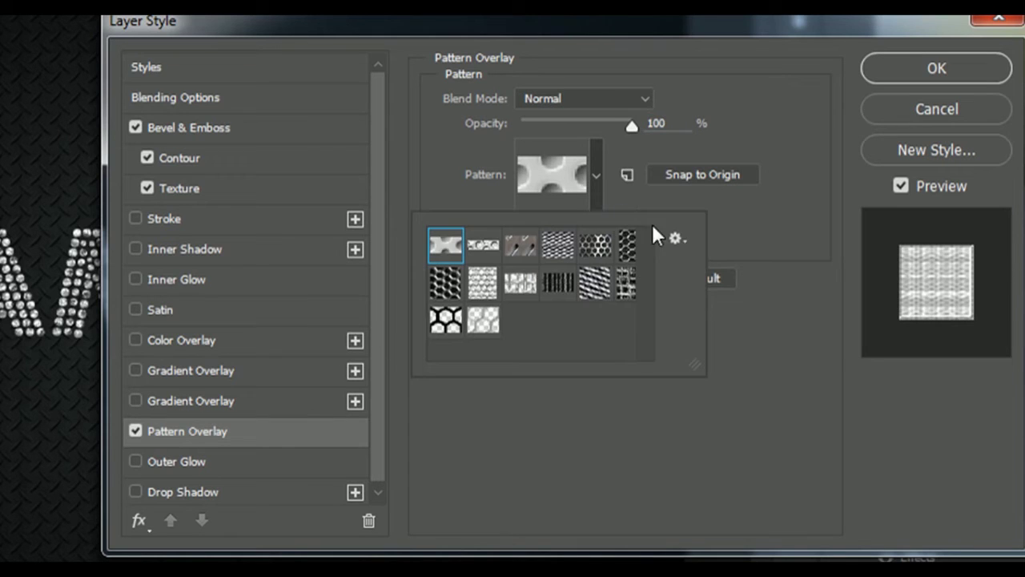
left_click(676, 239)
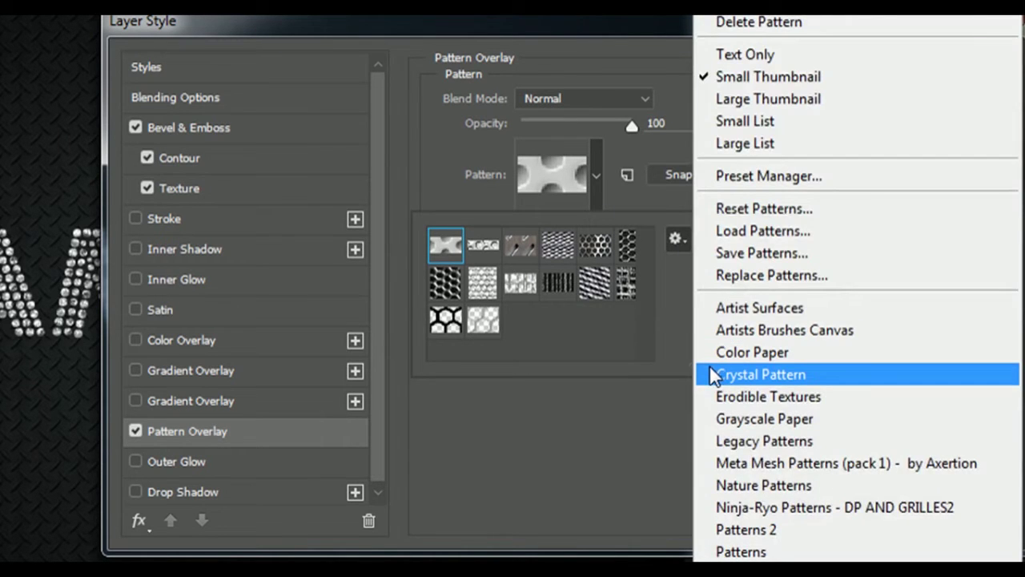
left_click(711, 373)
left_click(224, 152)
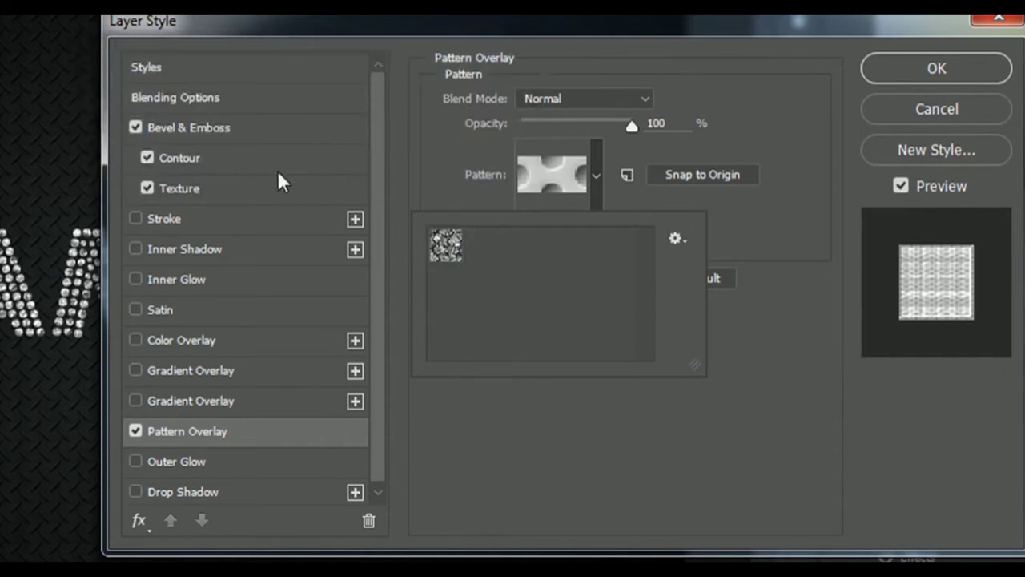
left_click(446, 245)
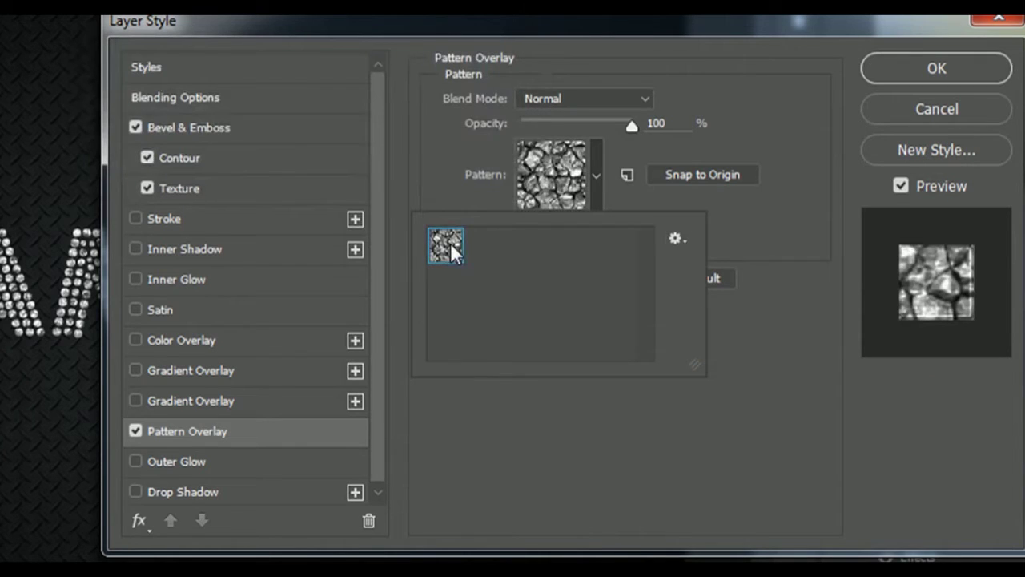
left_click(596, 185)
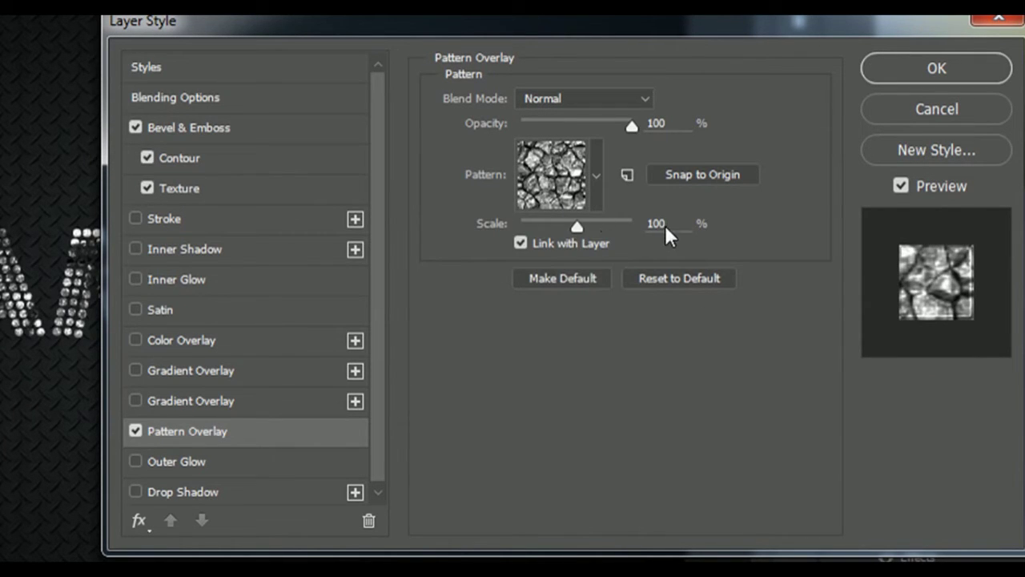
type("10")
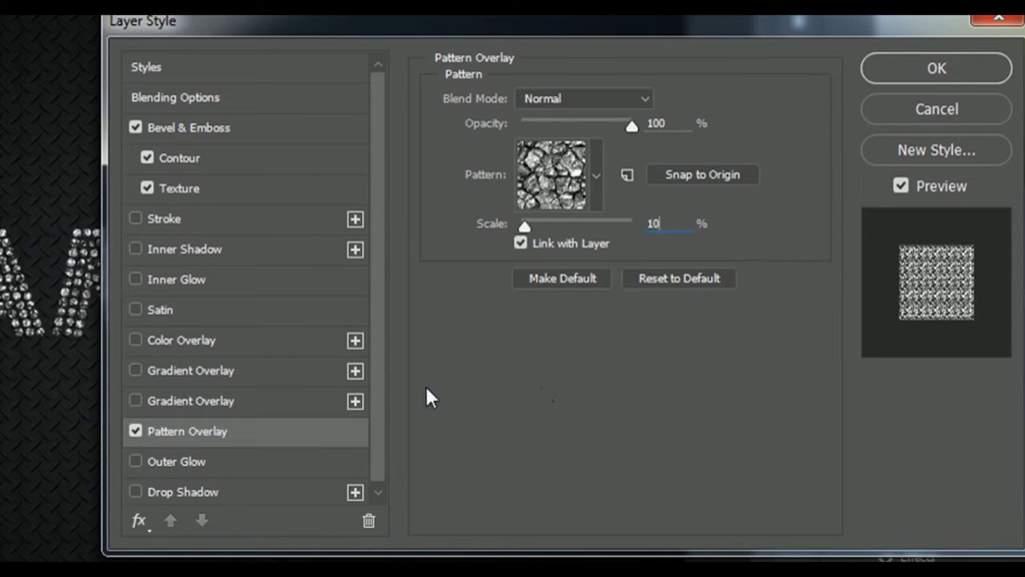
Give the diamond text a drop shadow at a 120° angle and apply the style.
left_click(281, 490)
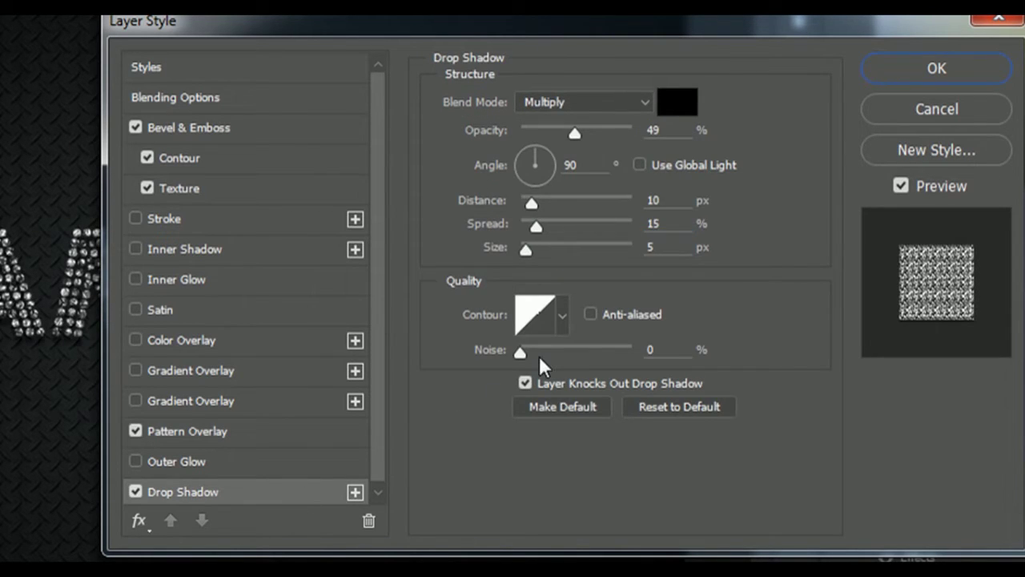
left_click(573, 164)
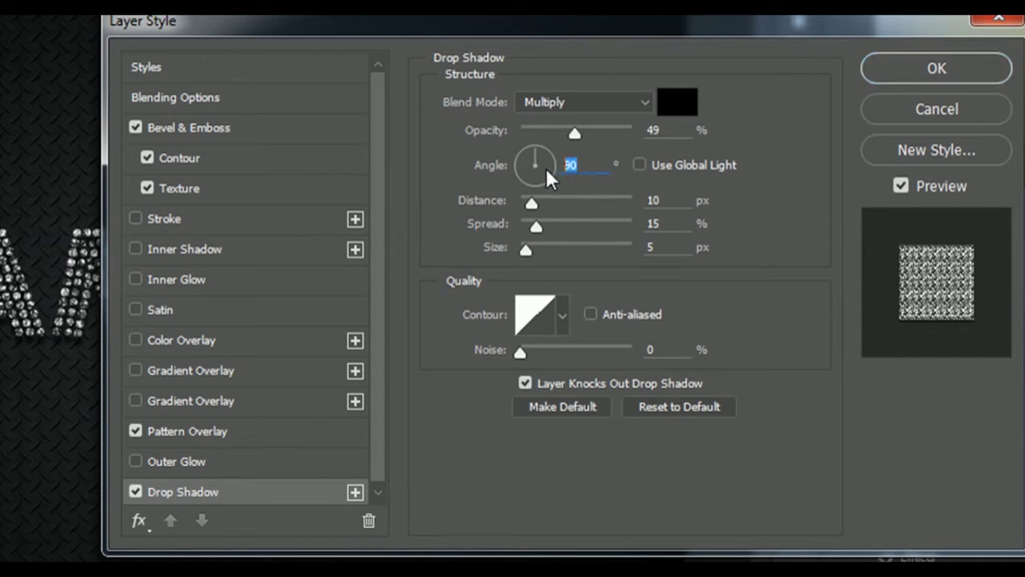
type("120")
left_click(659, 200)
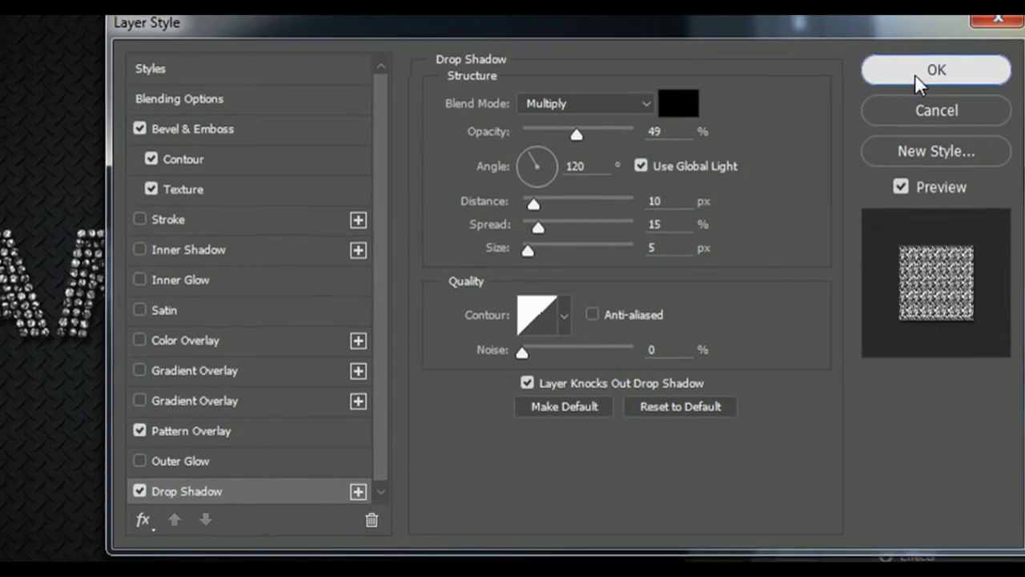
left_click(915, 74)
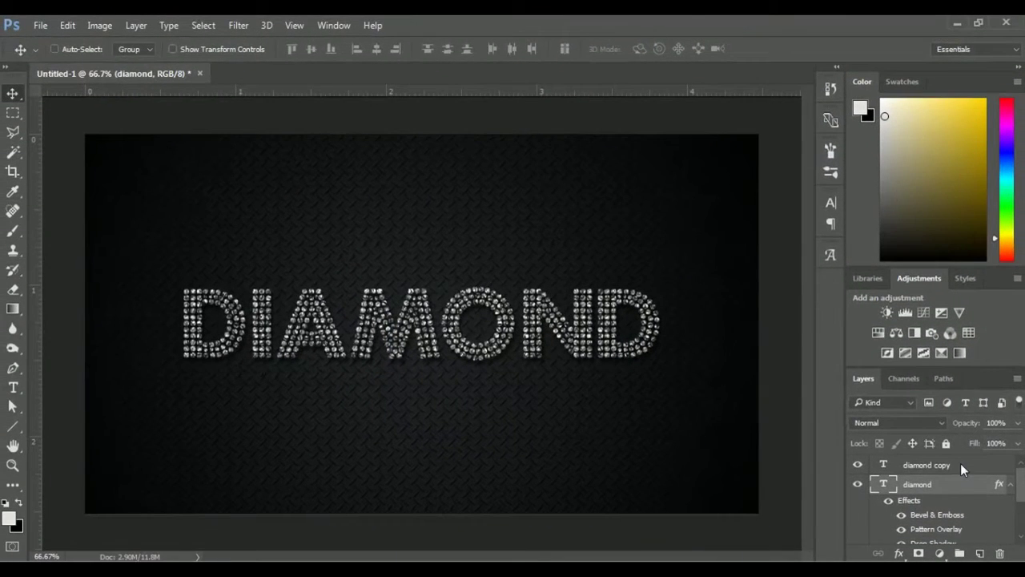
Enable Bevel & Emboss in the diamond copy layer's style.
left_click(961, 466)
double_click(960, 463)
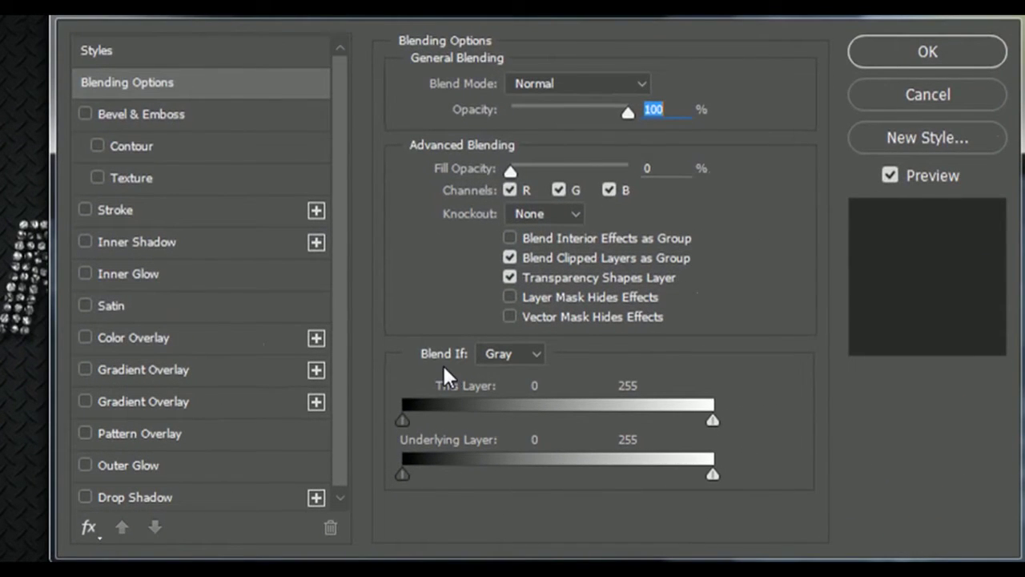
left_click(239, 112)
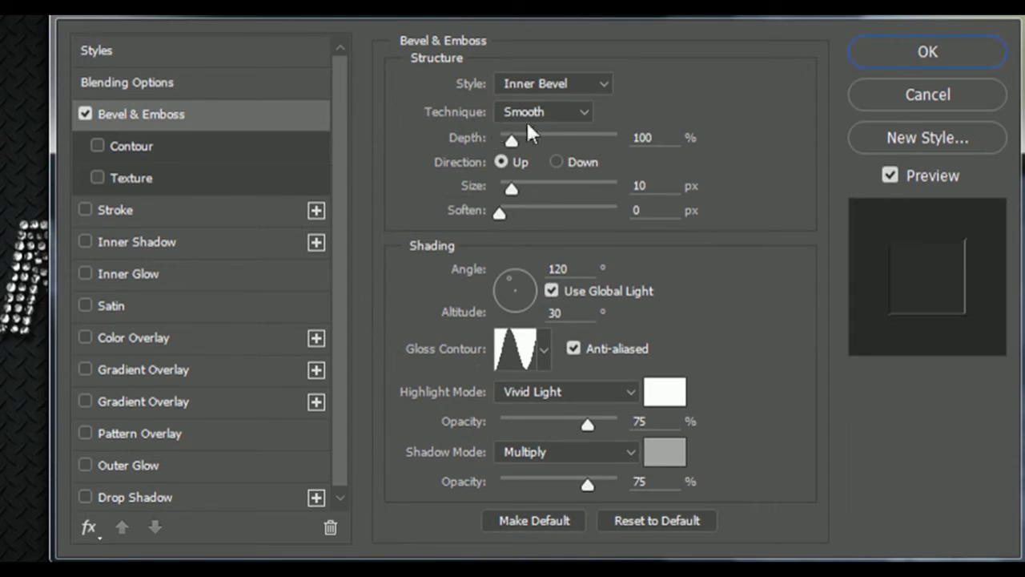
Set the bevel to Chisel Hard, depth 100, size 6 px, angle 82°, altitude 53°.
left_click(553, 112)
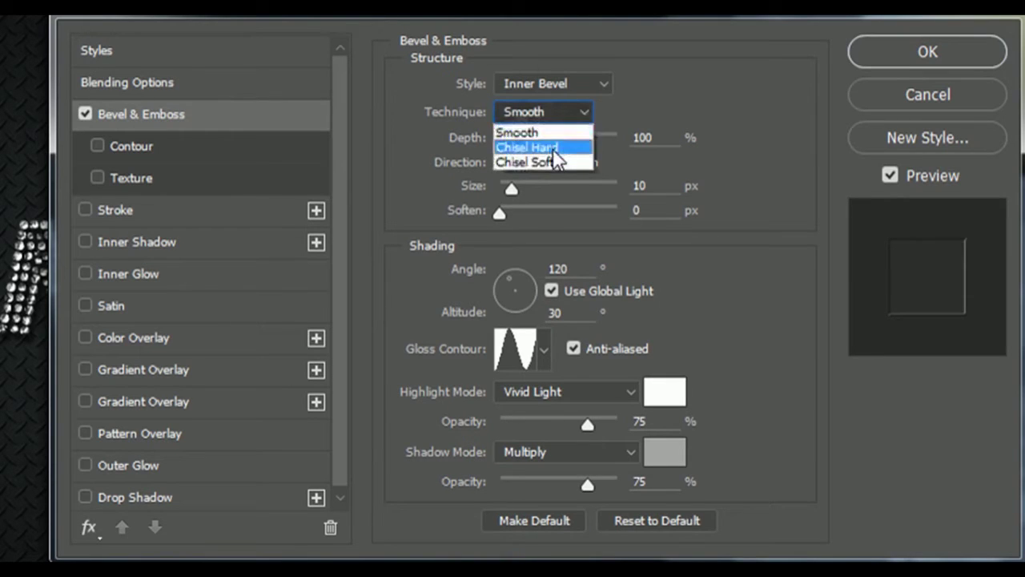
left_click(553, 149)
left_click_drag(512, 145, 506, 141)
type("100")
double_click(637, 186)
type("6")
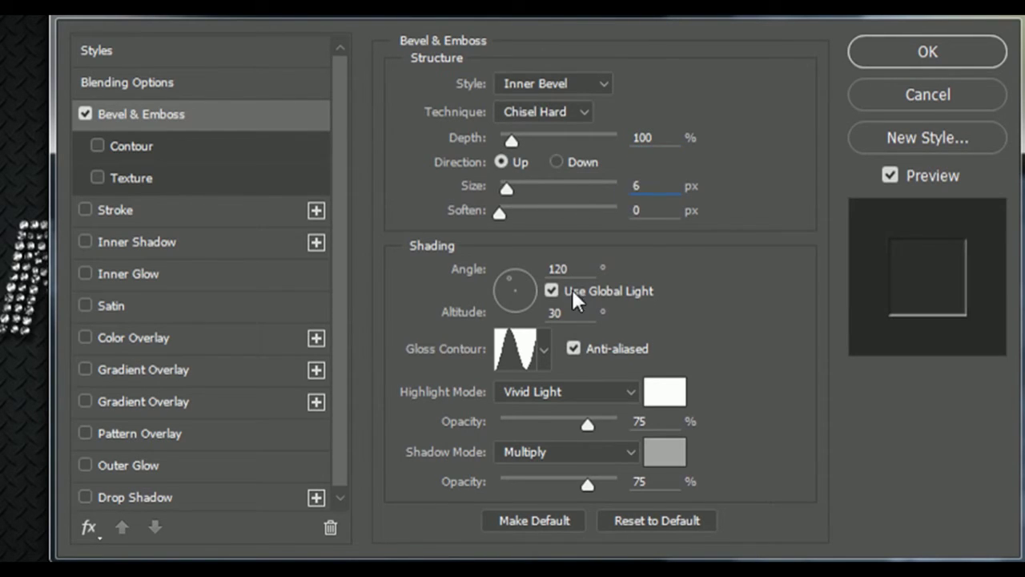
left_click(567, 269)
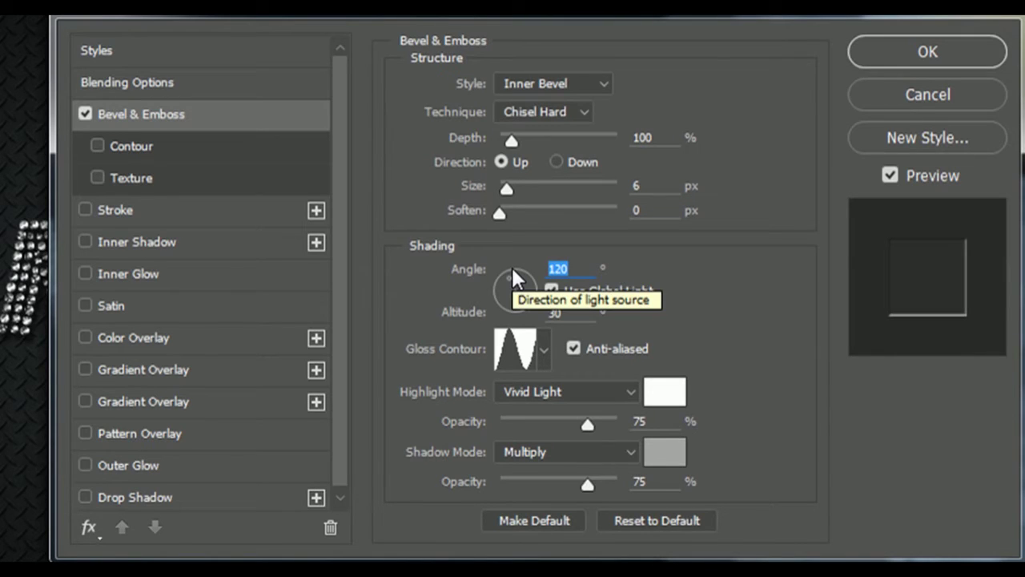
type("82")
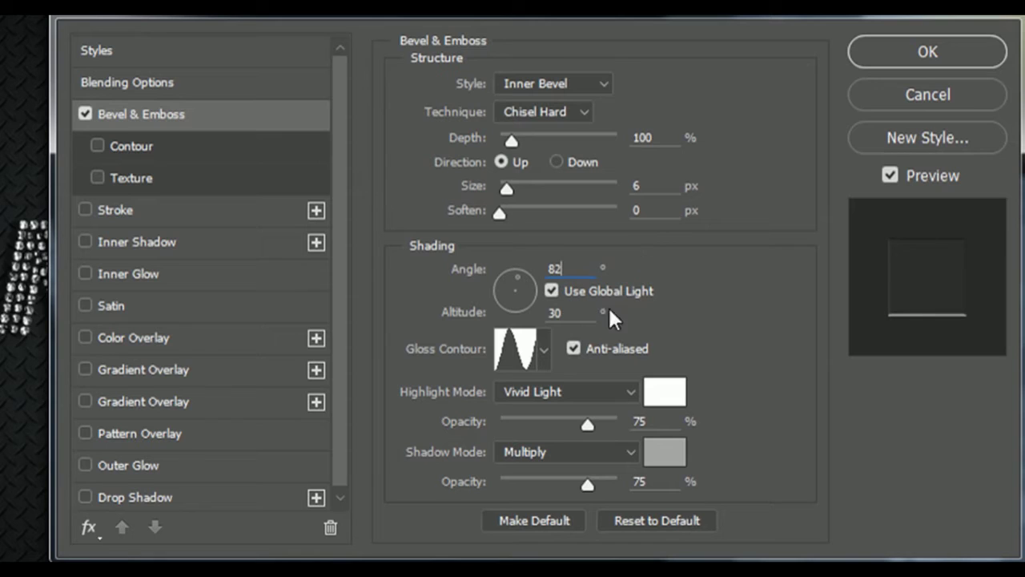
left_click(558, 313)
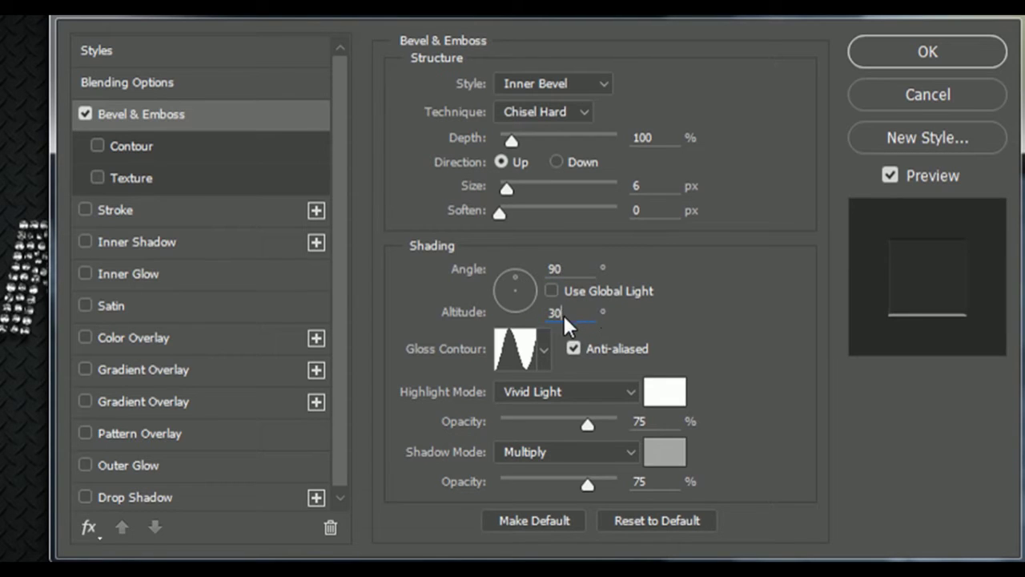
left_click(554, 270)
type("8")
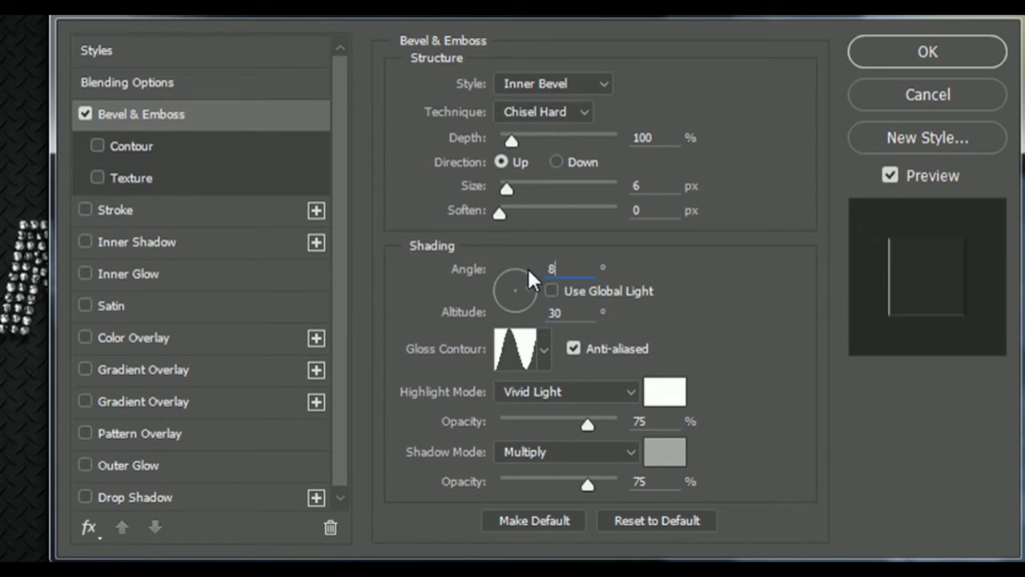
type("2")
type("5")
type("3")
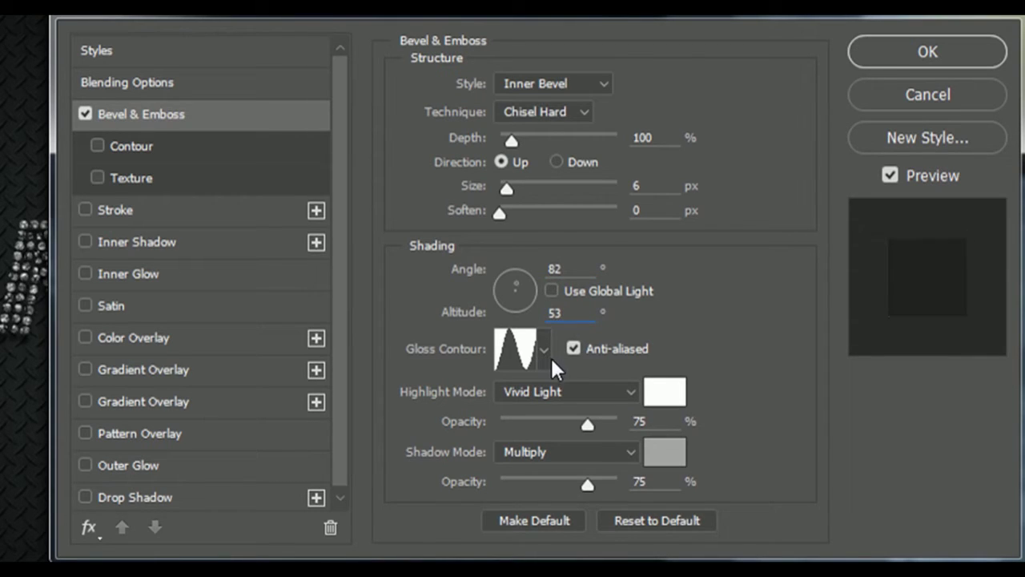
Switch bevel highlights to Linear Light and drop shadow opacity to 0%.
left_click(594, 403)
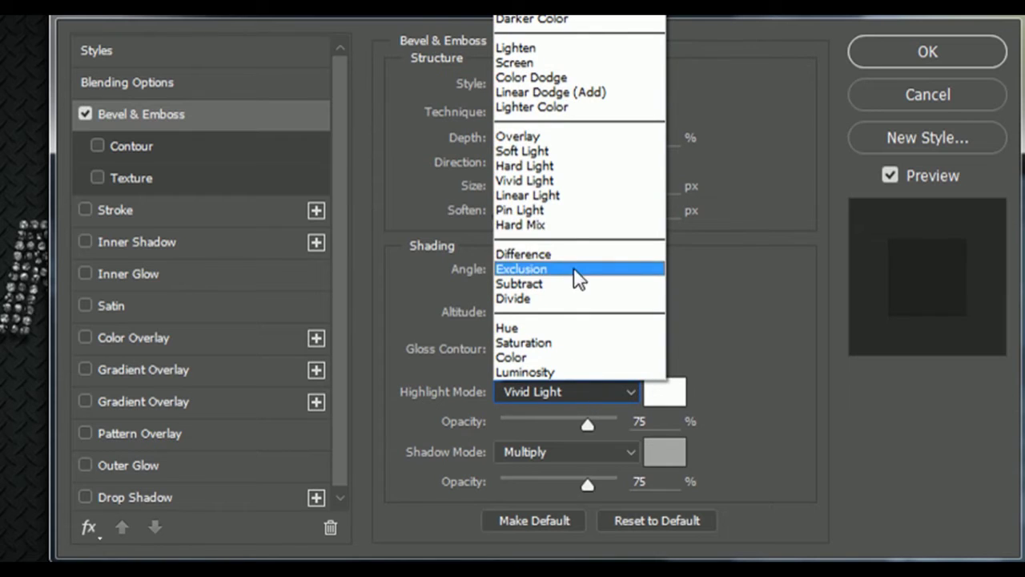
left_click(582, 196)
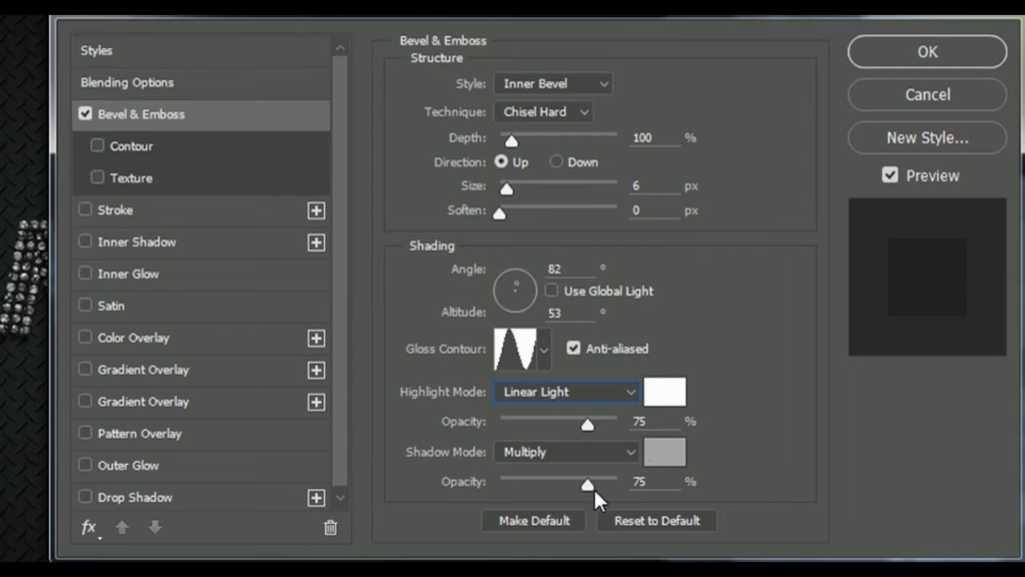
left_click_drag(585, 482, 491, 478)
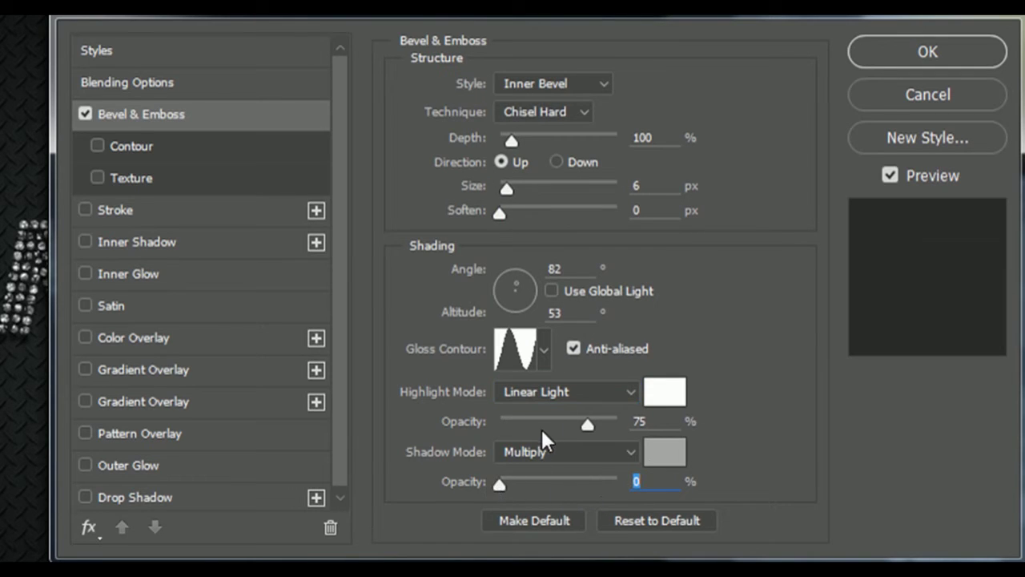
left_click(210, 146)
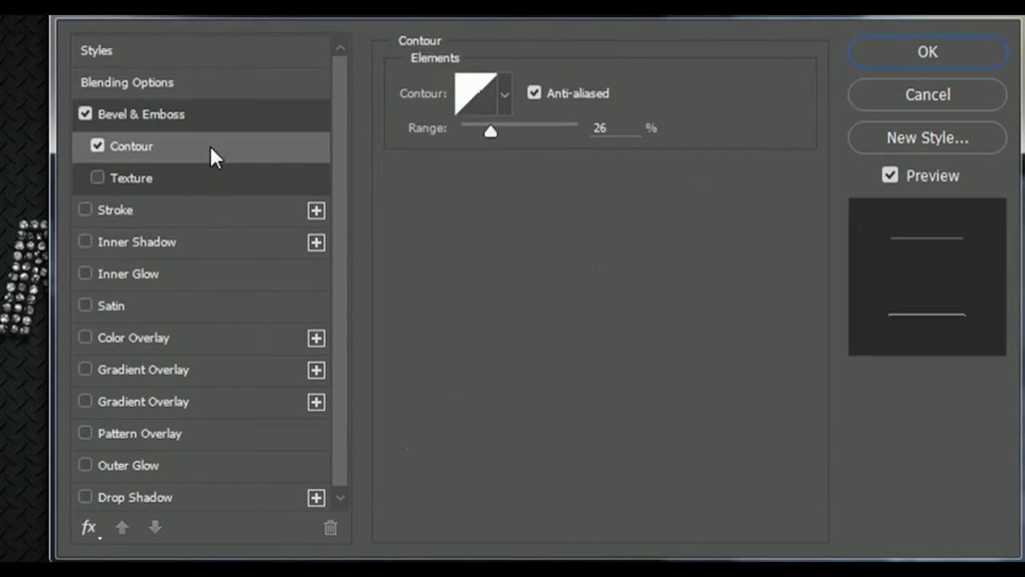
Make the bevel contour anti-aliased with a 50% range.
left_click(533, 92)
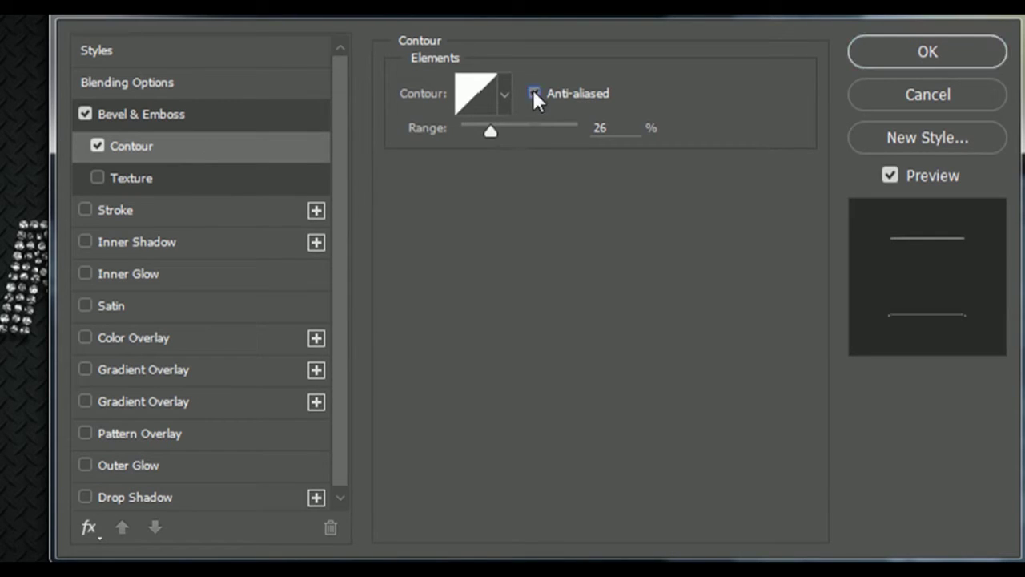
left_click(609, 130)
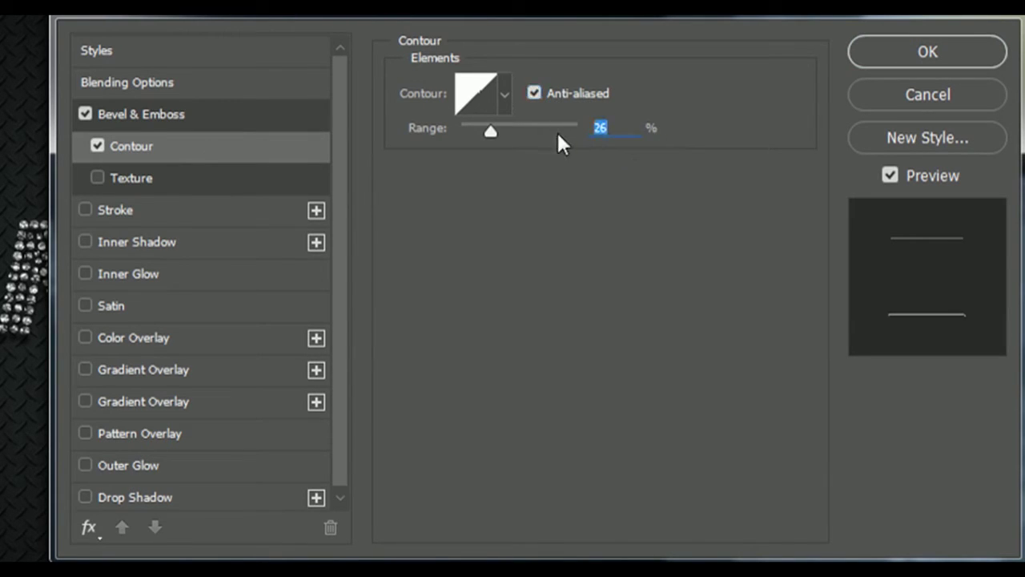
type("50")
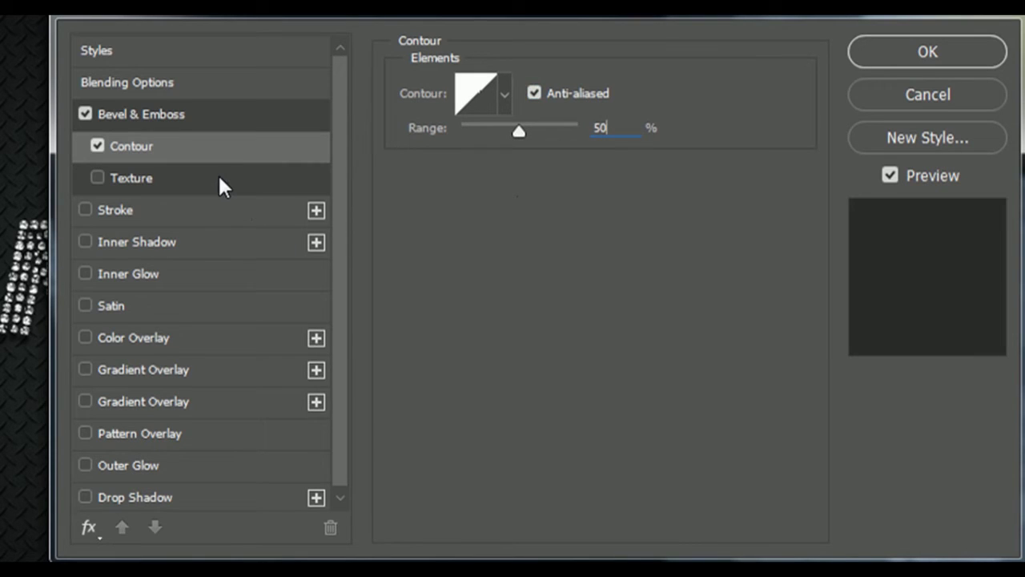
Texture the bevel with a white Artist Surfaces pattern at +500% depth.
left_click(216, 180)
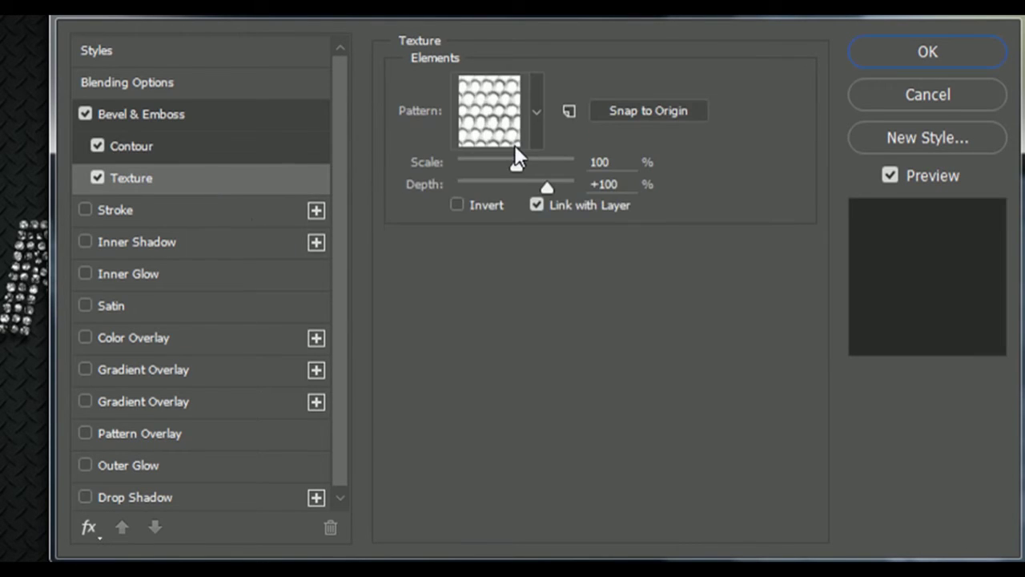
left_click(538, 142)
left_click(620, 179)
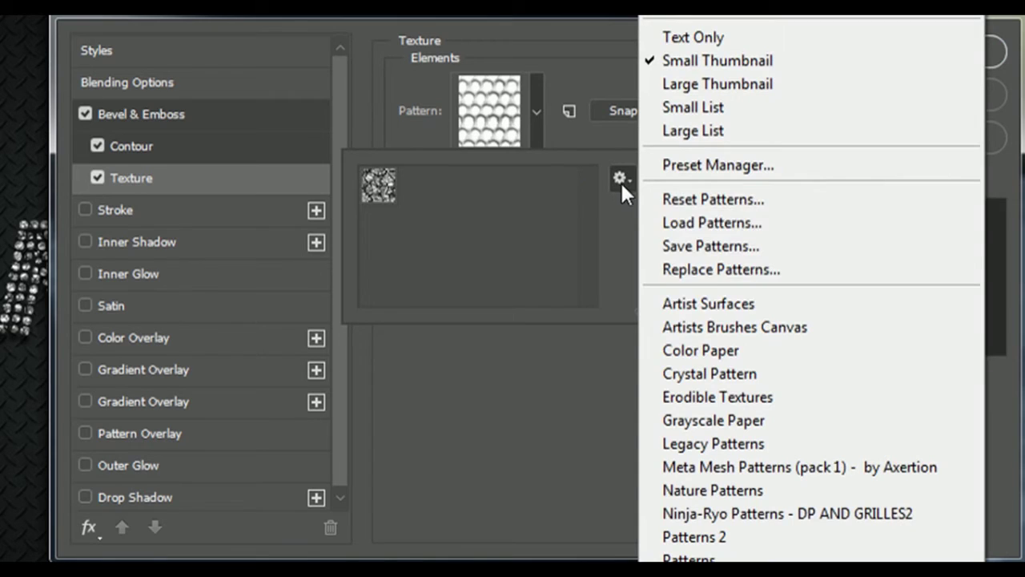
left_click(671, 306)
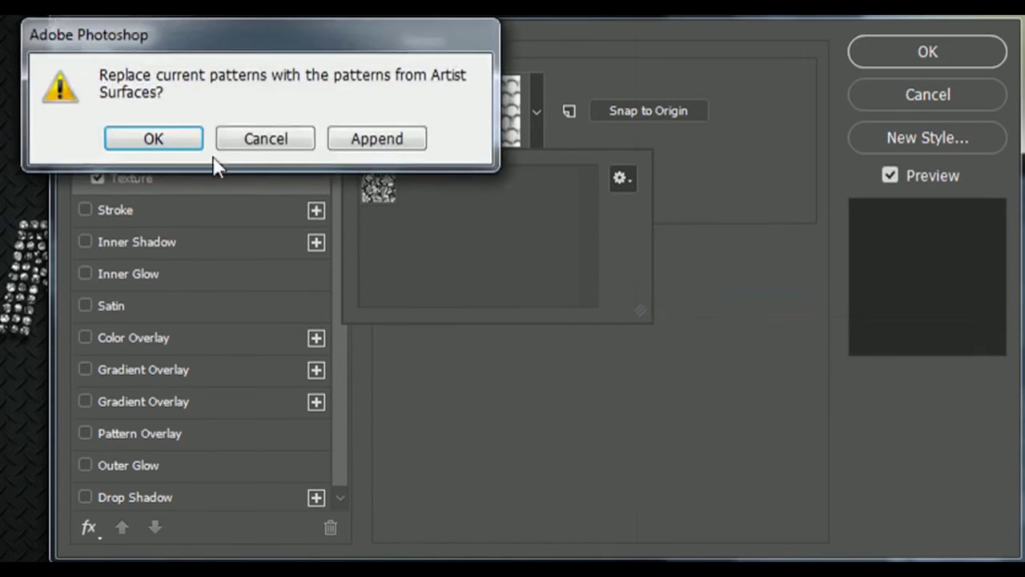
left_click(176, 133)
left_click(383, 270)
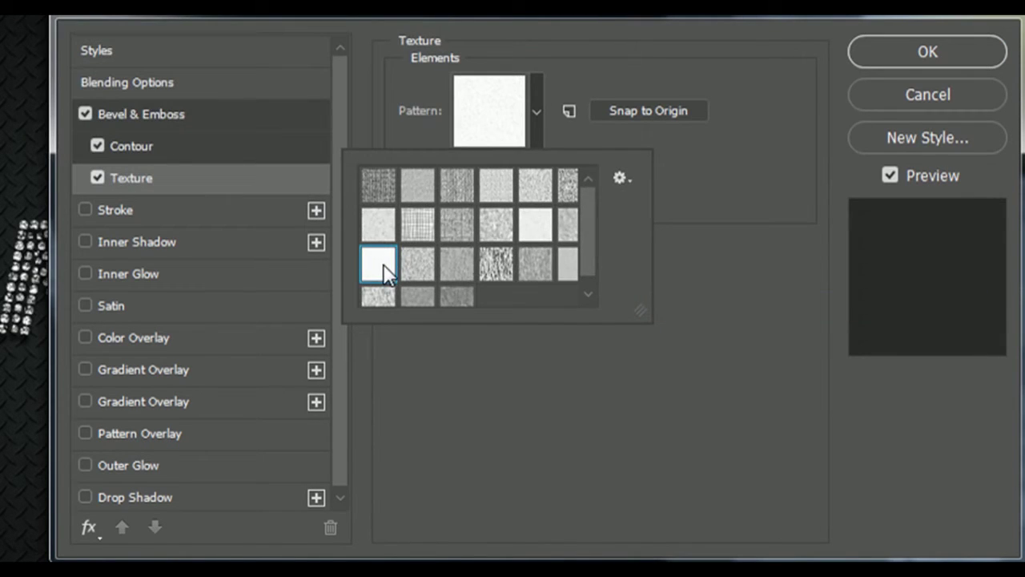
left_click(535, 151)
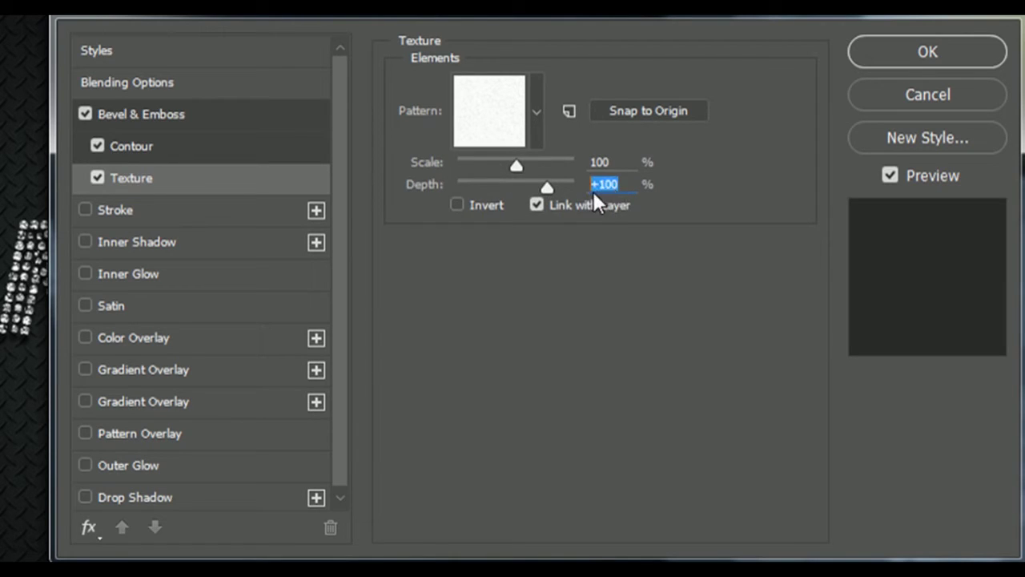
type("500")
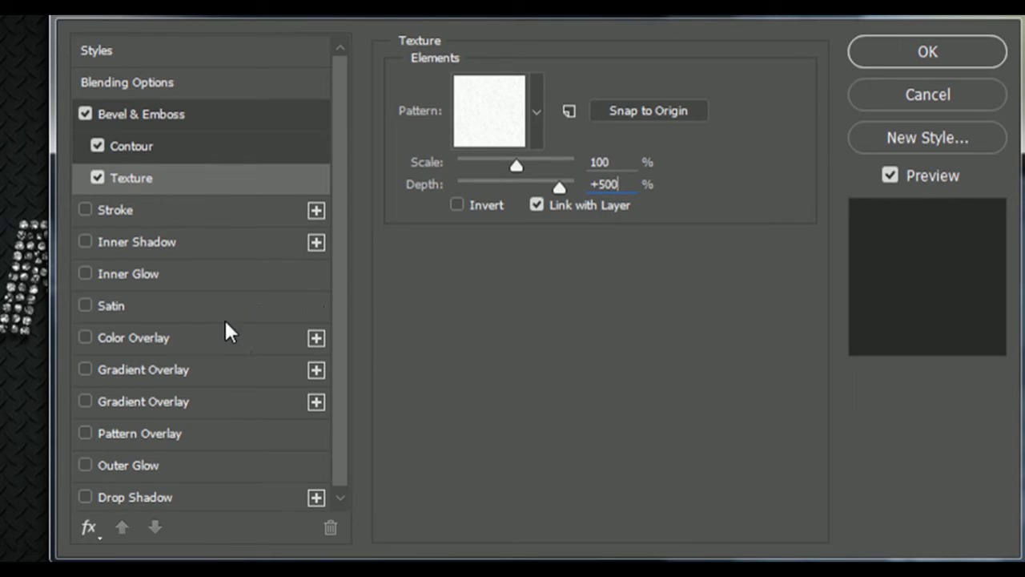
left_click(225, 276)
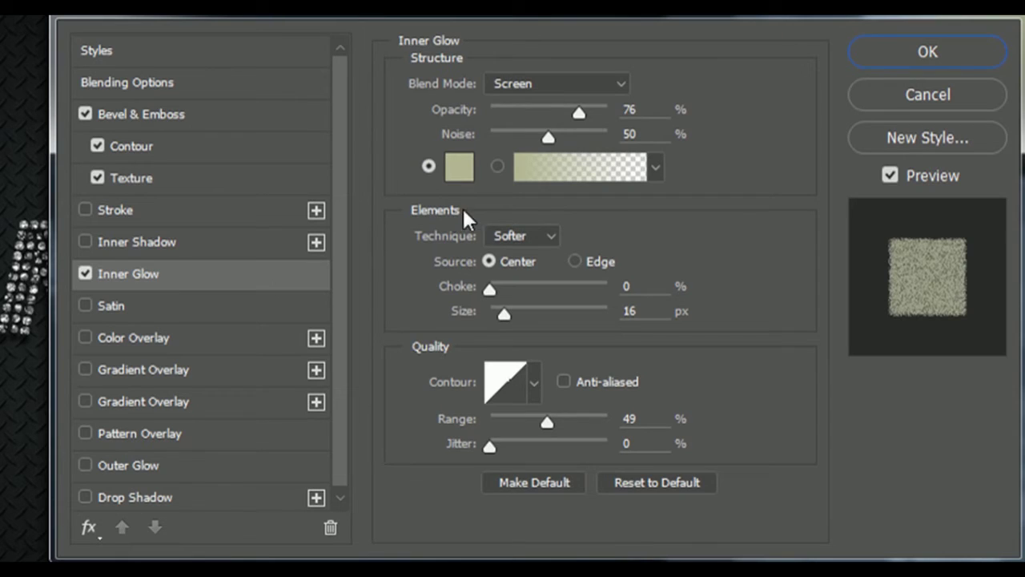
Reset the Inner Glow and set it to Screen at 75% opacity with 49% noise.
left_click(645, 481)
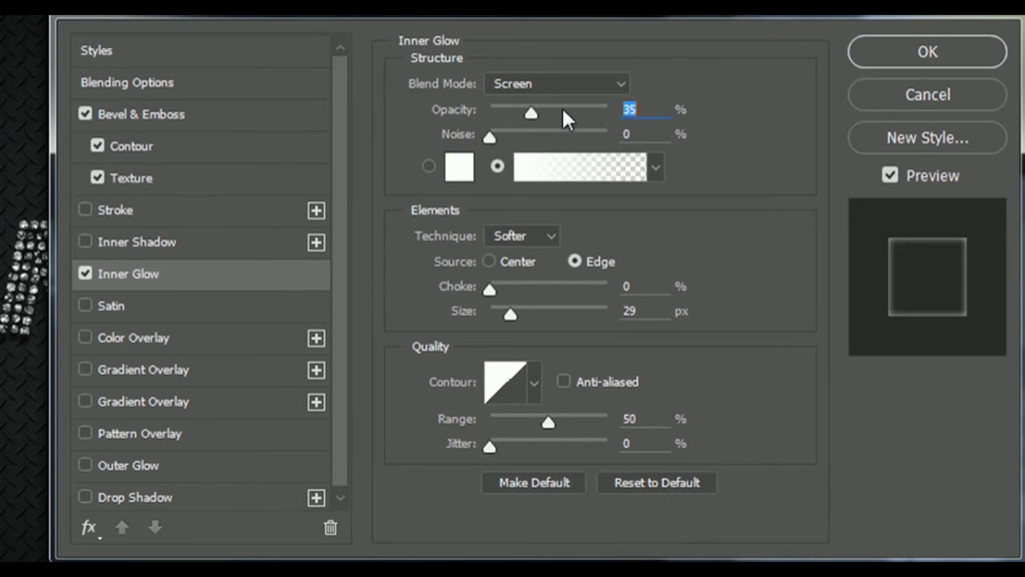
left_click(578, 84)
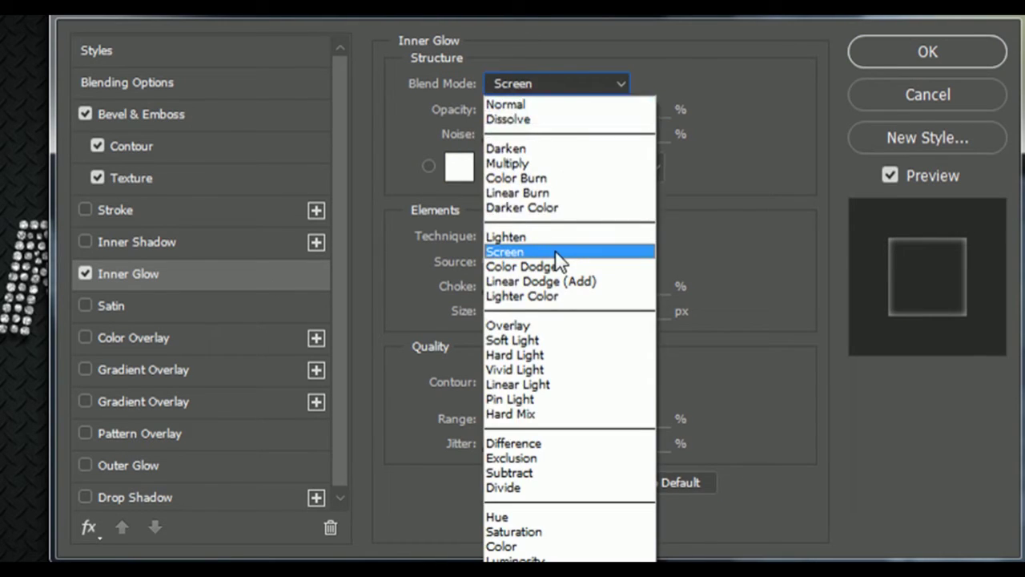
left_click(558, 259)
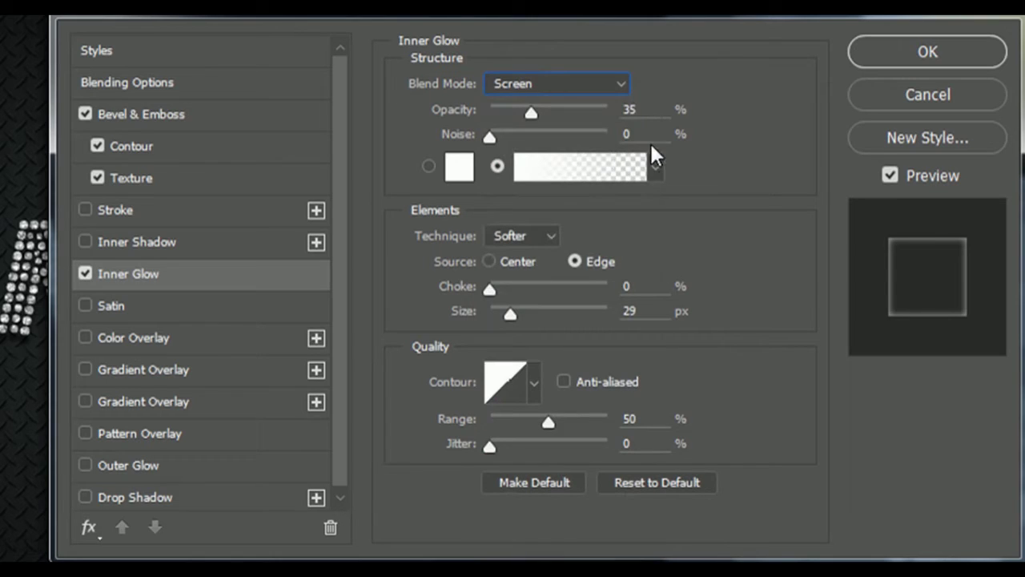
type("75")
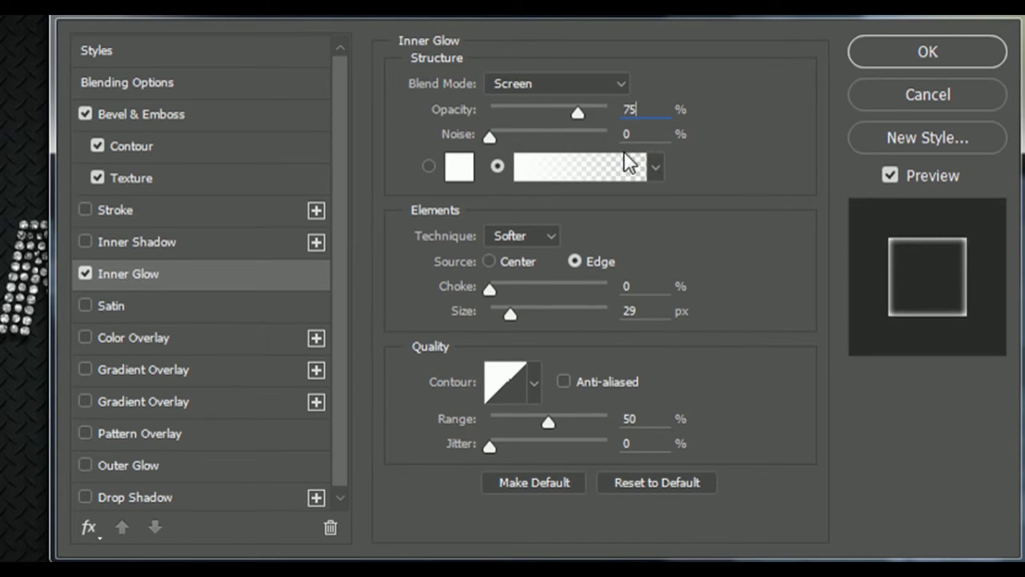
key("Tab")
type("49")
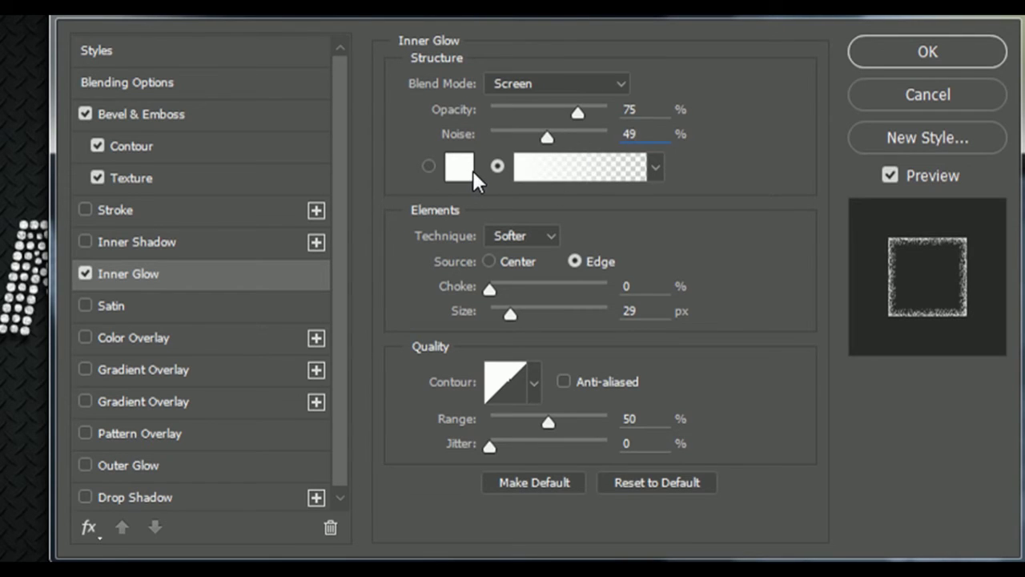
Colour the glow pale olive (b3b694), source it from the Center, at 16 px.
left_click(472, 168)
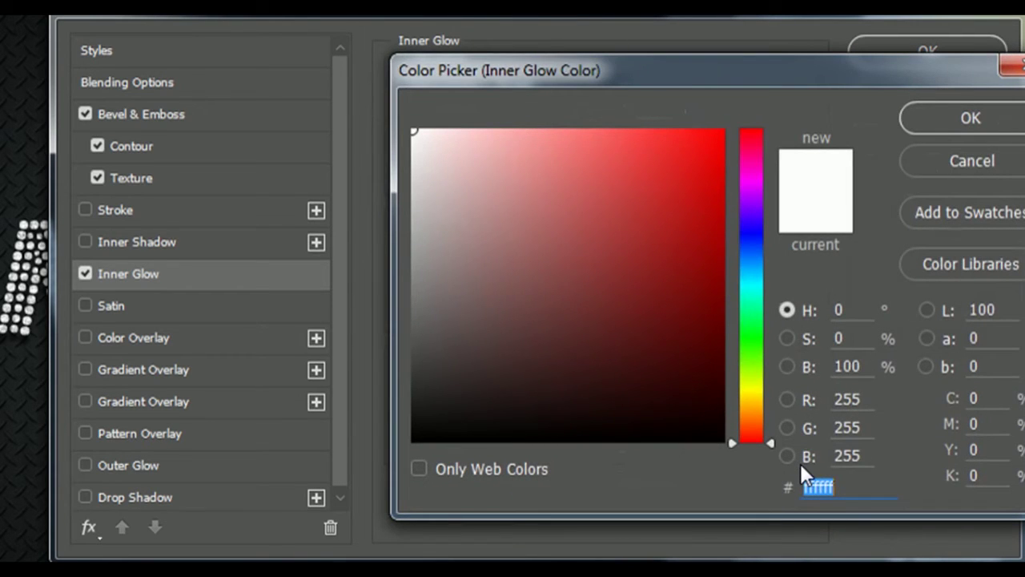
type("b3b")
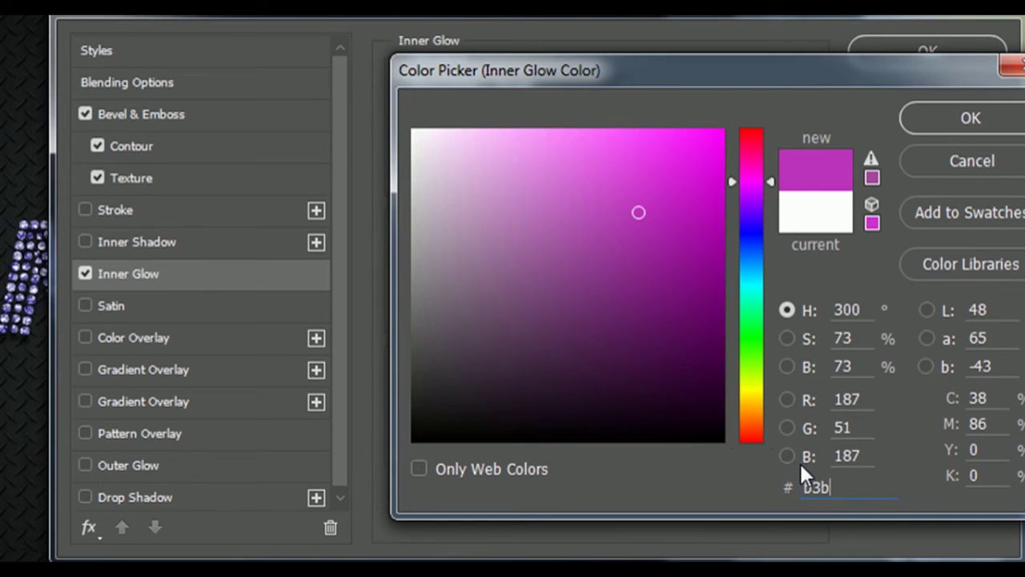
type("69")
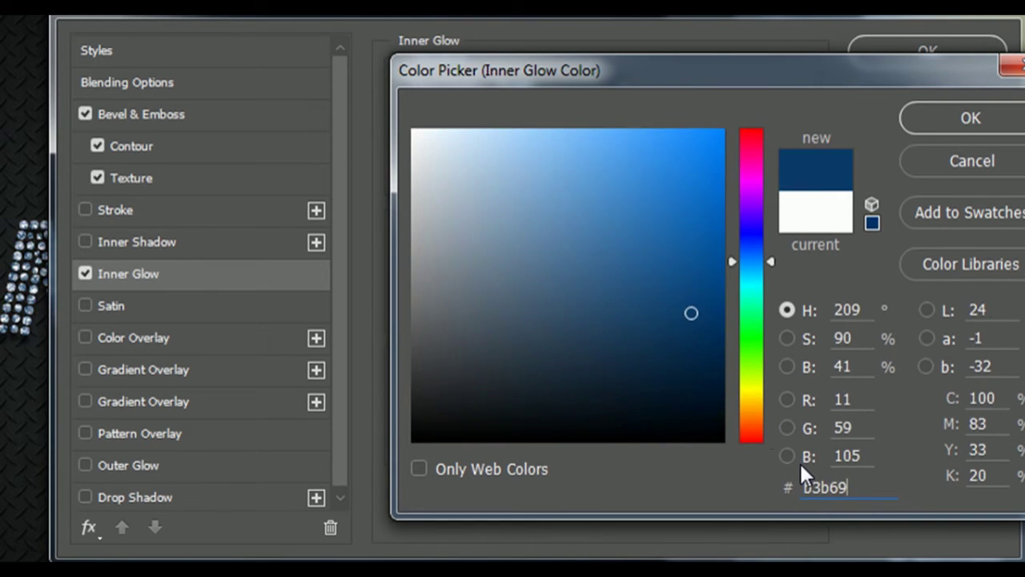
type("4")
key("Return")
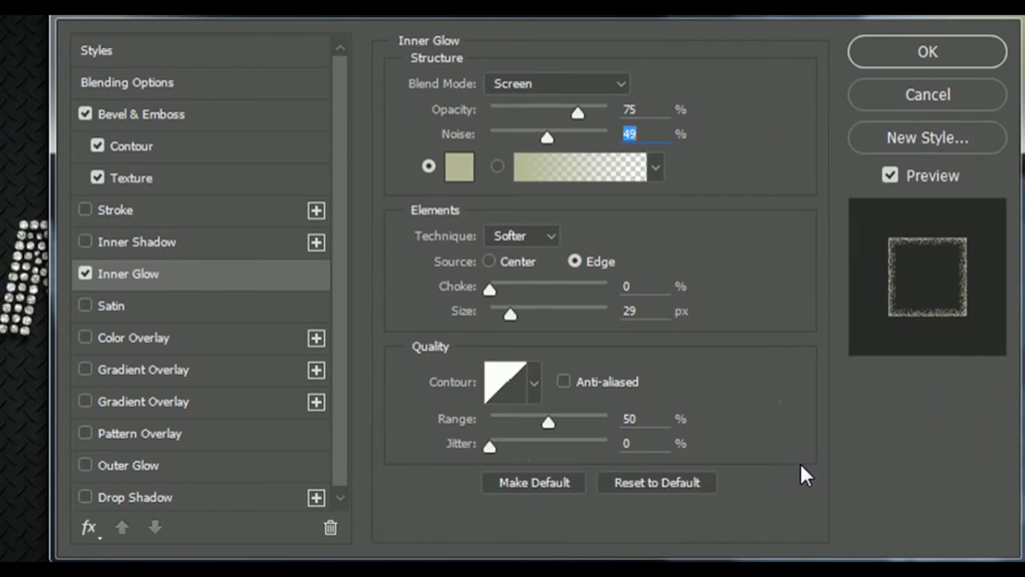
left_click(520, 264)
left_click(642, 290)
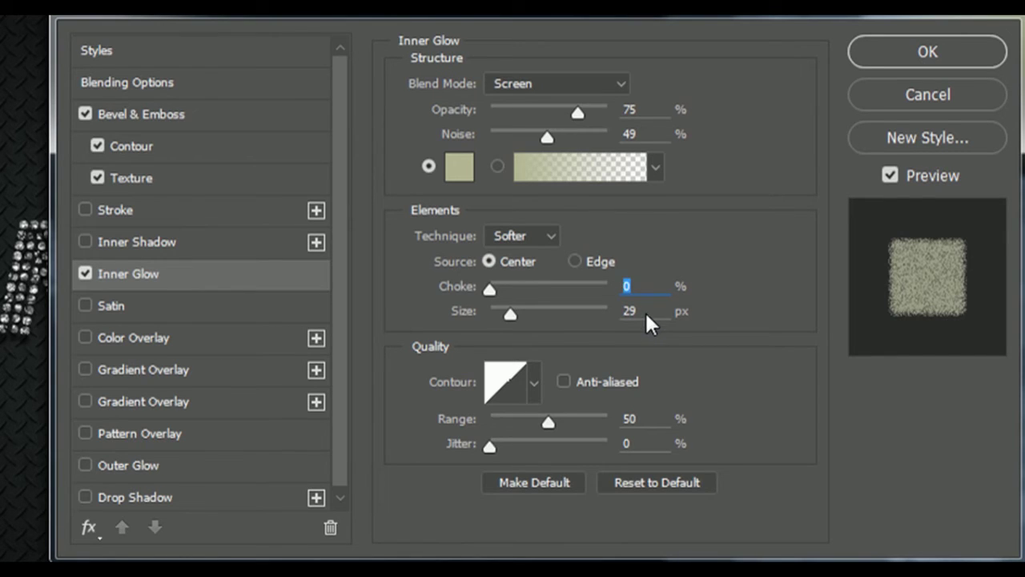
type("16")
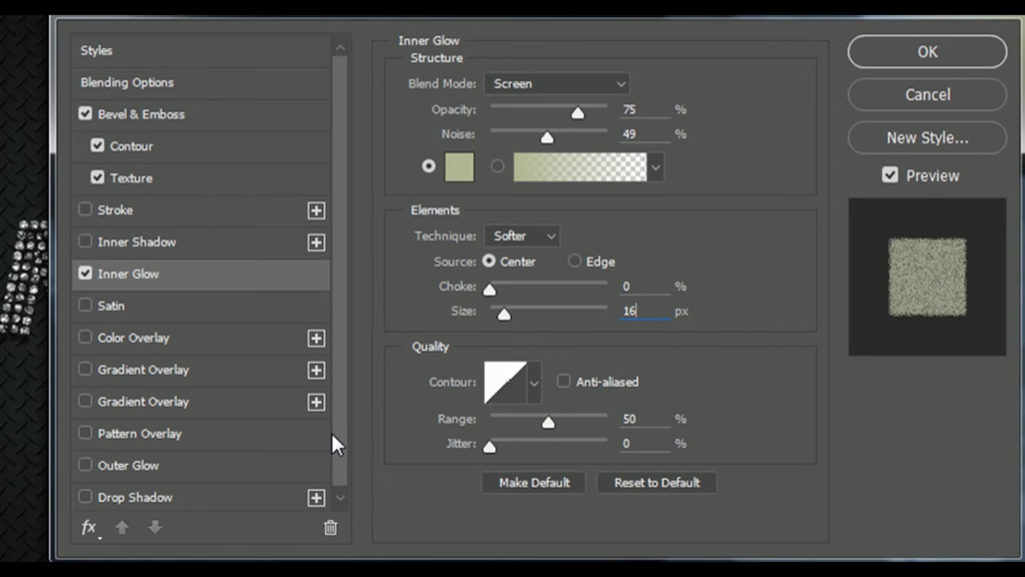
left_click(245, 435)
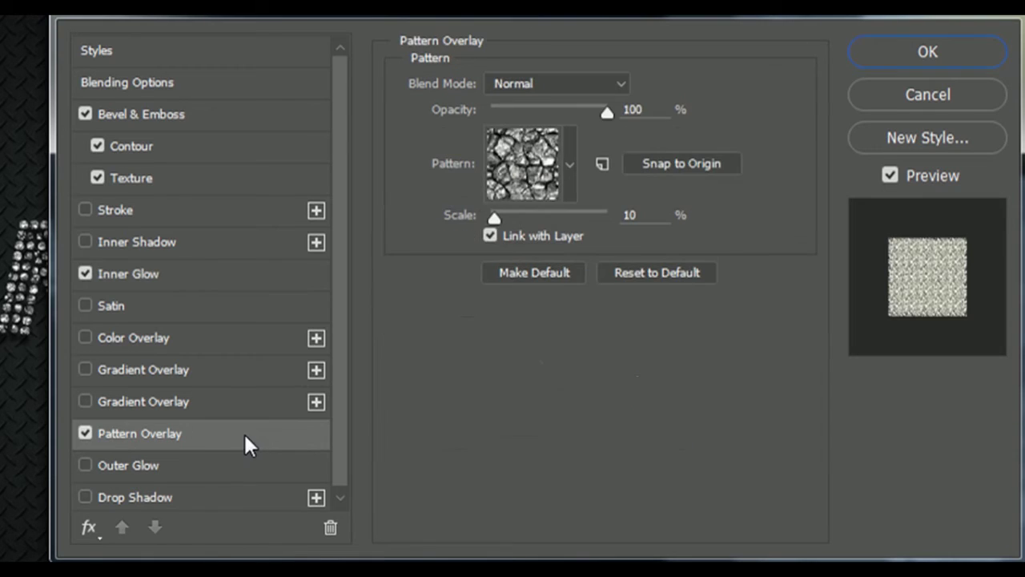
Reset the Pattern Overlay, load the Patterns set, and pick the iridescent pattern.
left_click(658, 273)
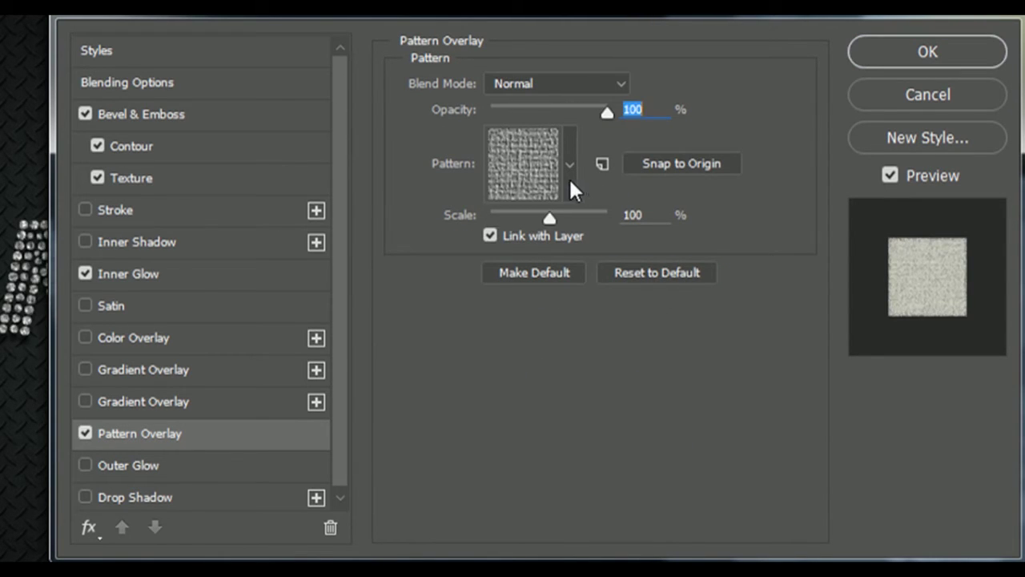
left_click(571, 181)
left_click(654, 233)
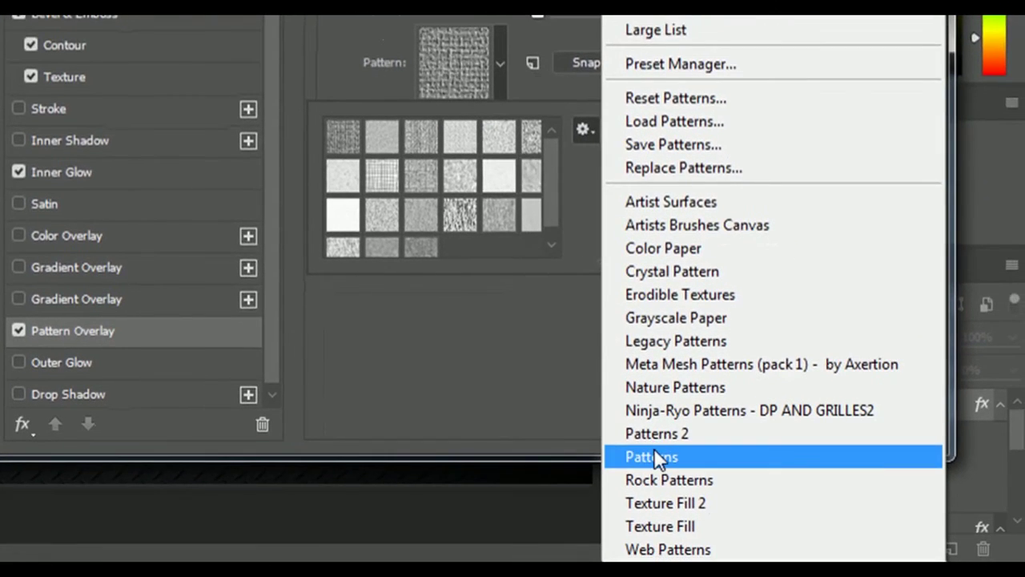
left_click(654, 454)
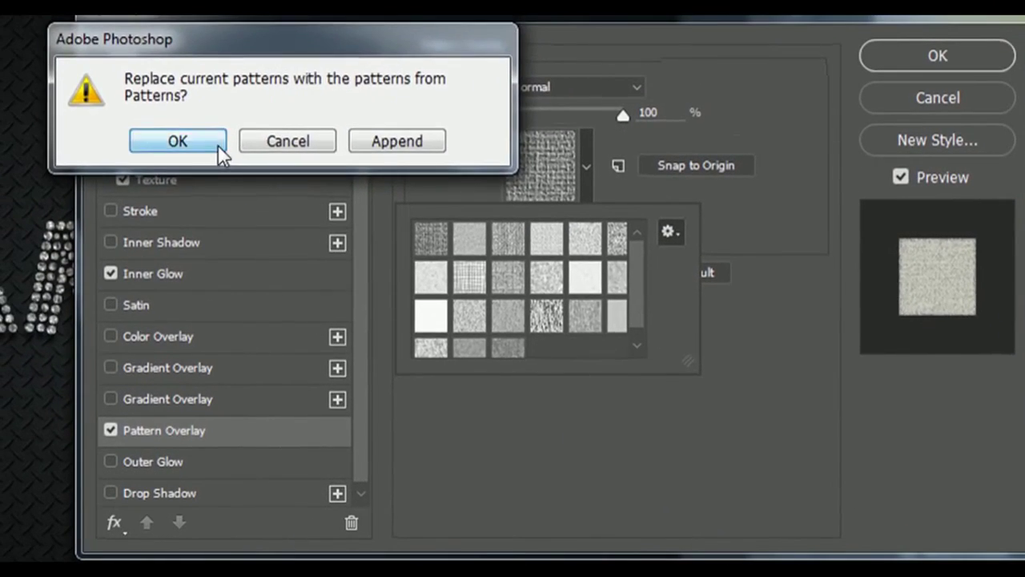
left_click(212, 144)
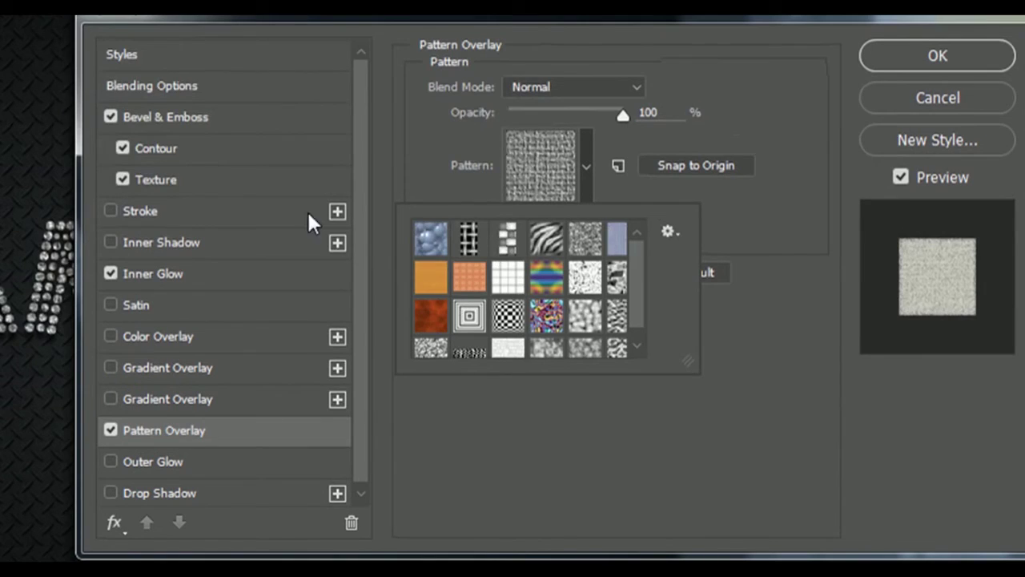
left_click(556, 321)
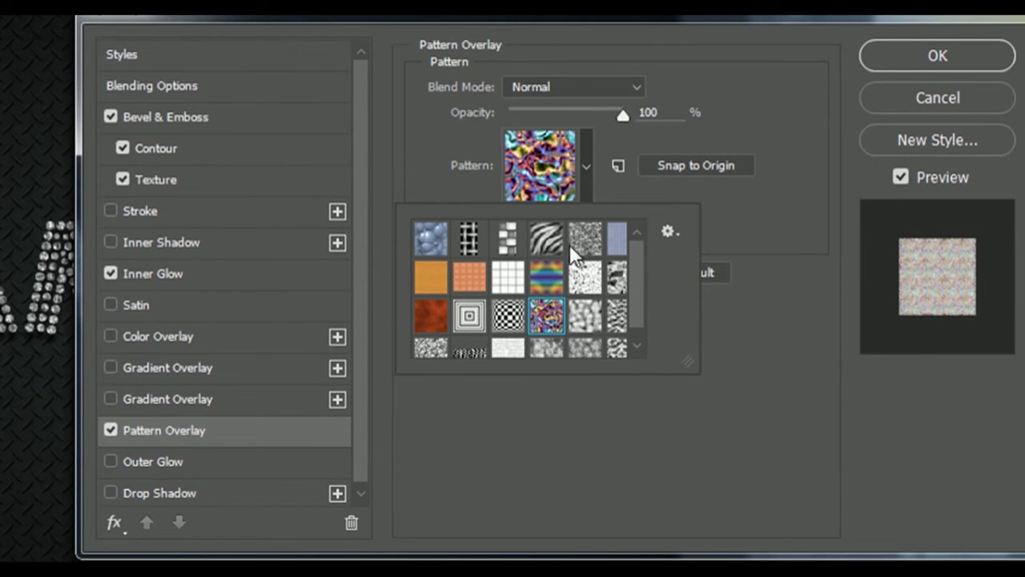
left_click(589, 168)
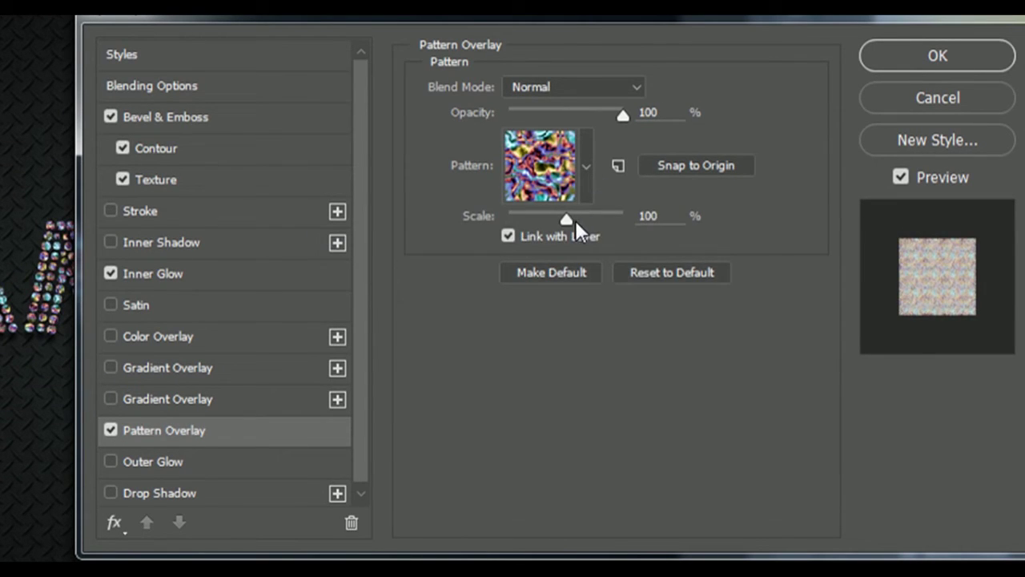
Set the overlay to Soft Light at 65% opacity and apply the layer style.
left_click(598, 85)
left_click(601, 339)
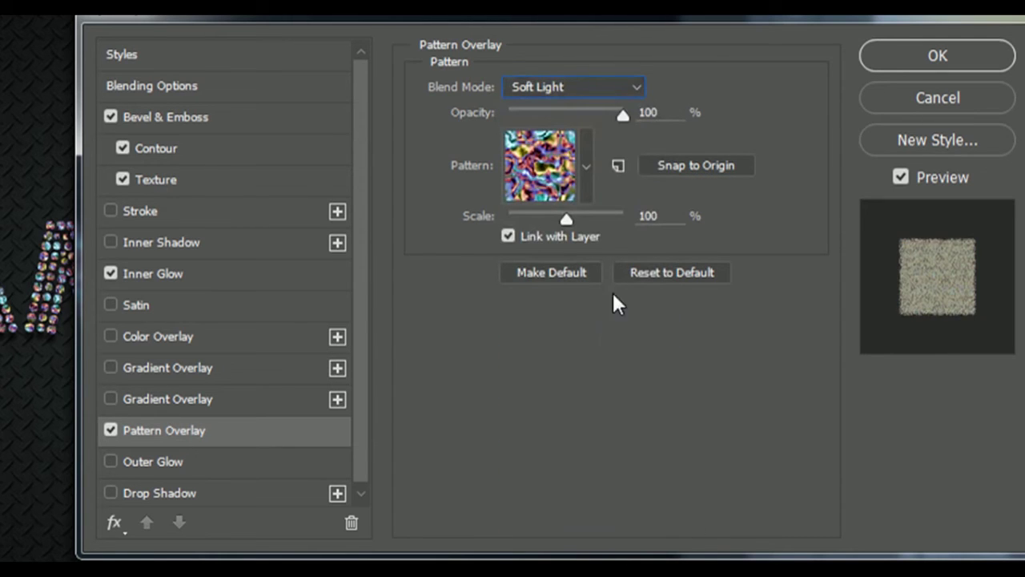
left_click_drag(598, 117, 583, 118)
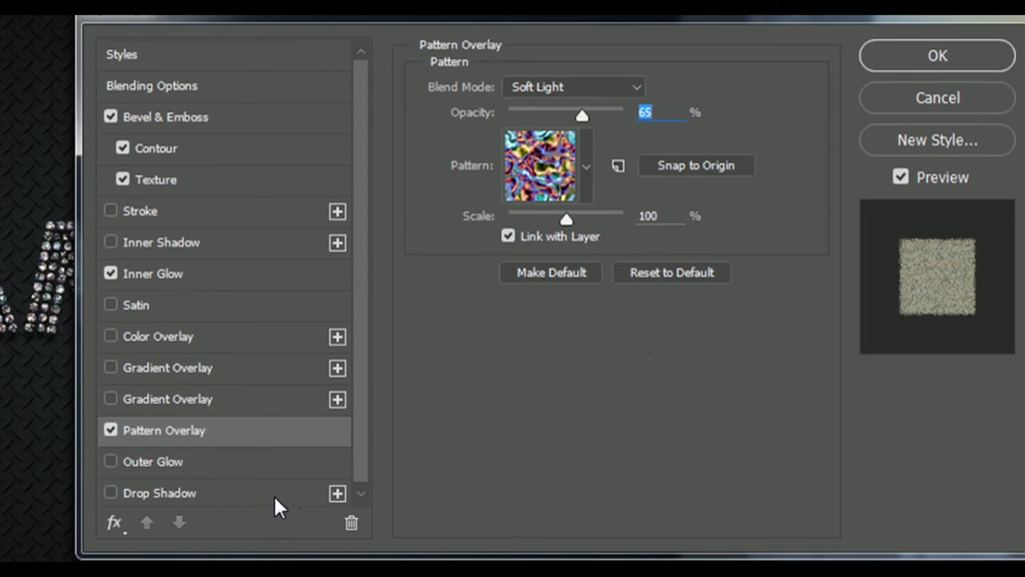
left_click(905, 57)
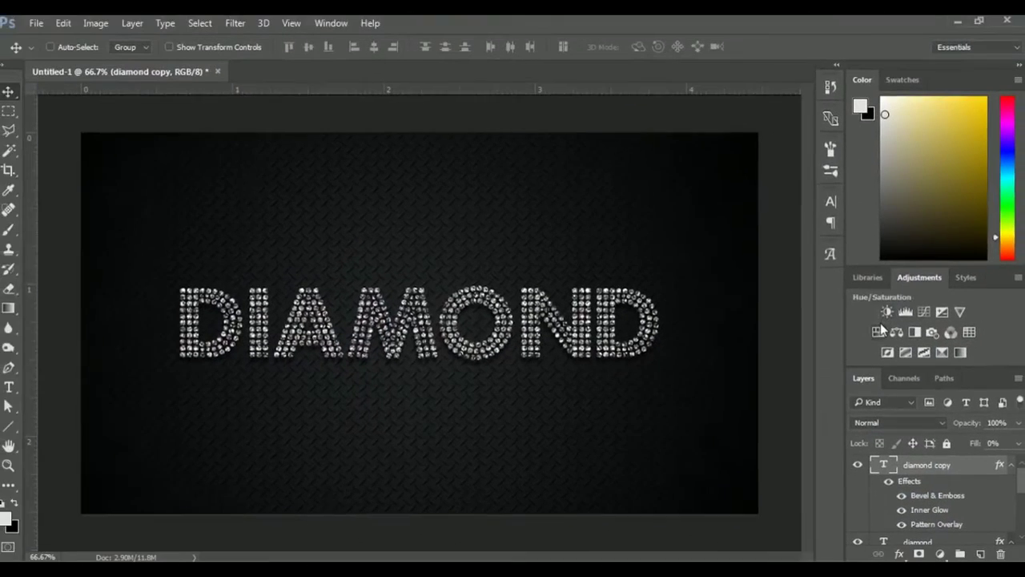
Collapse the diamond copy and diamond layers' effect lists and pick the Brush tool group.
left_click(1011, 464)
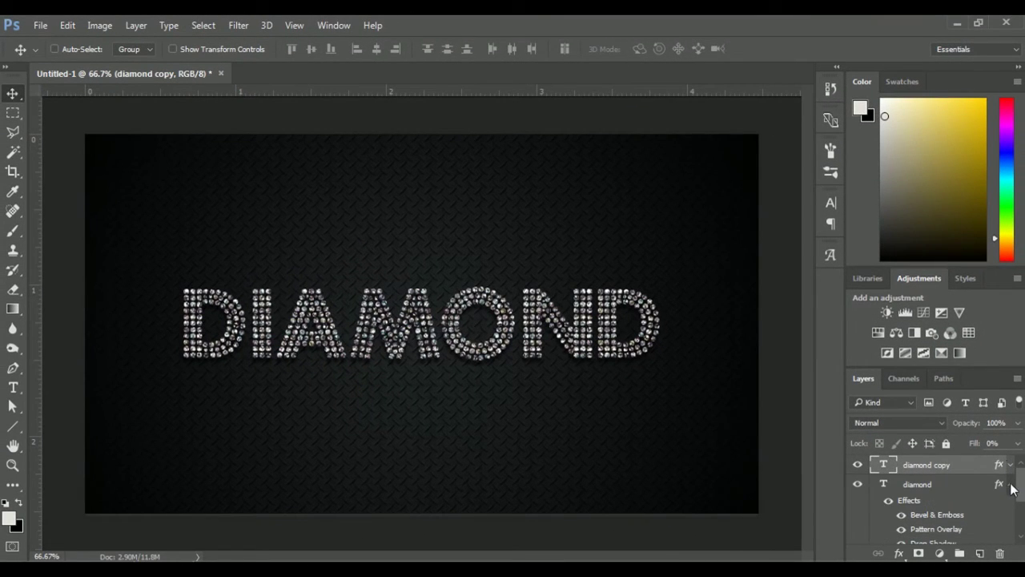
left_click(1011, 484)
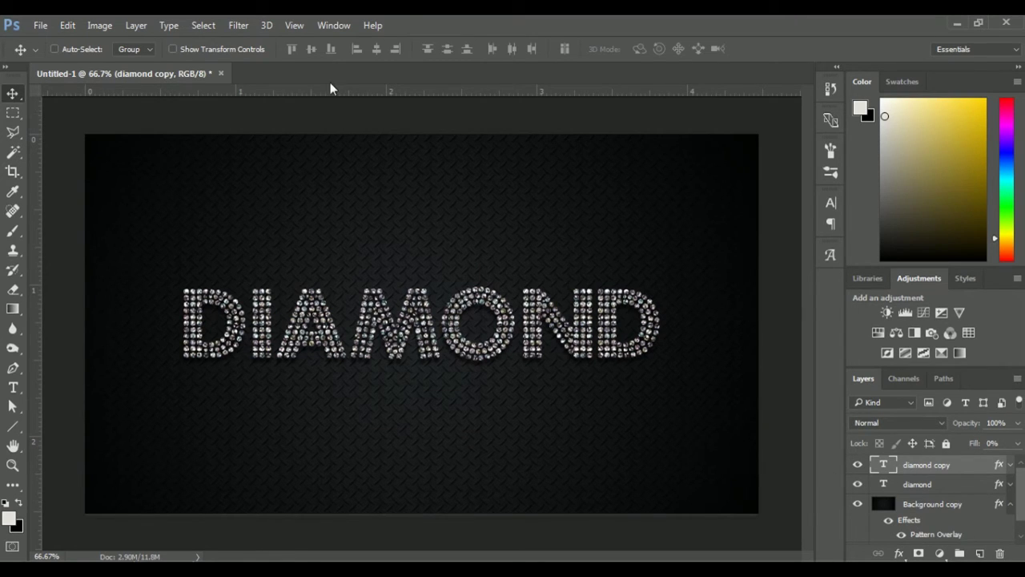
left_click(15, 233)
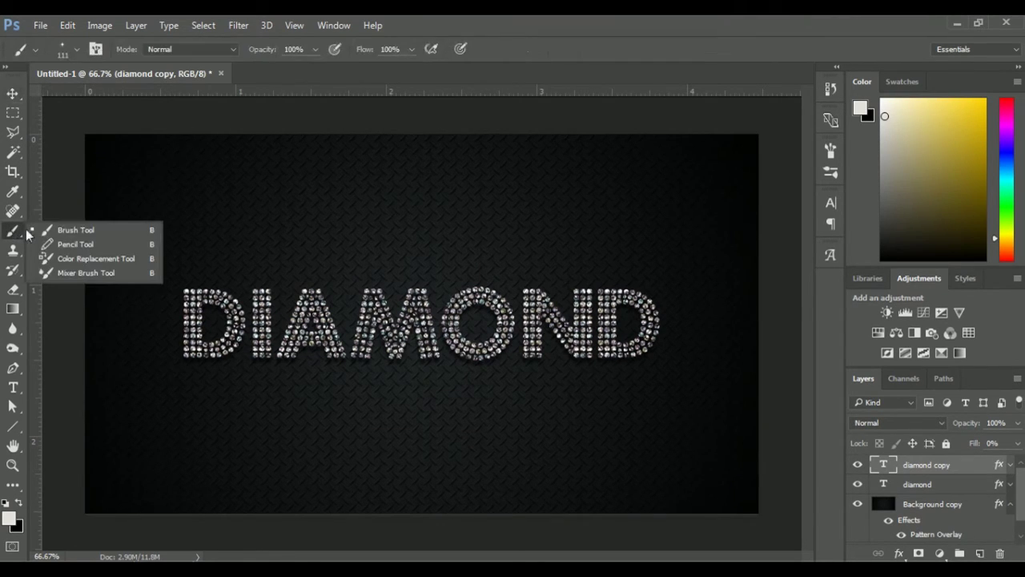
Replace the current brush presets with the Stars and Flares brush set.
right_click(323, 221)
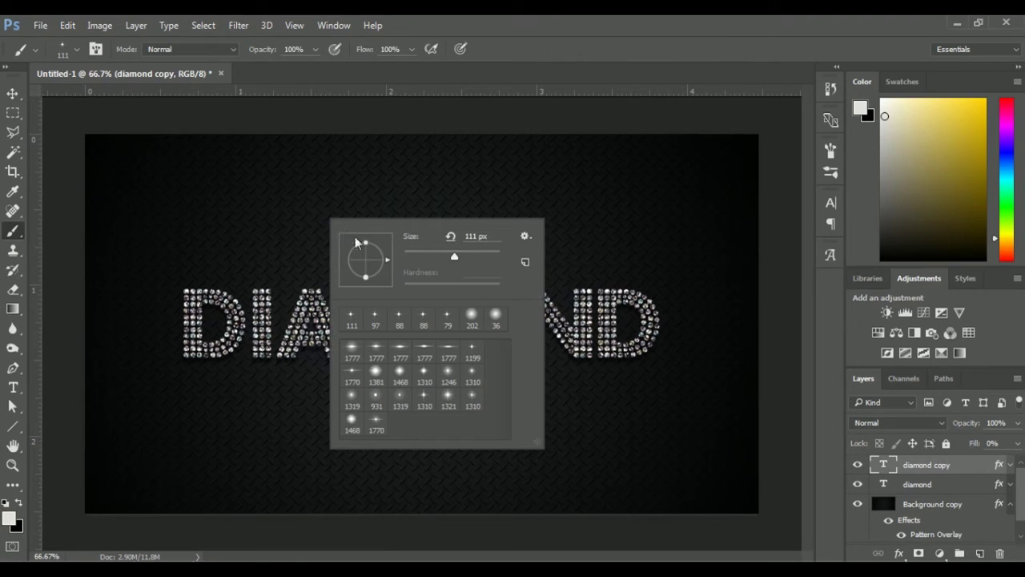
left_click(526, 237)
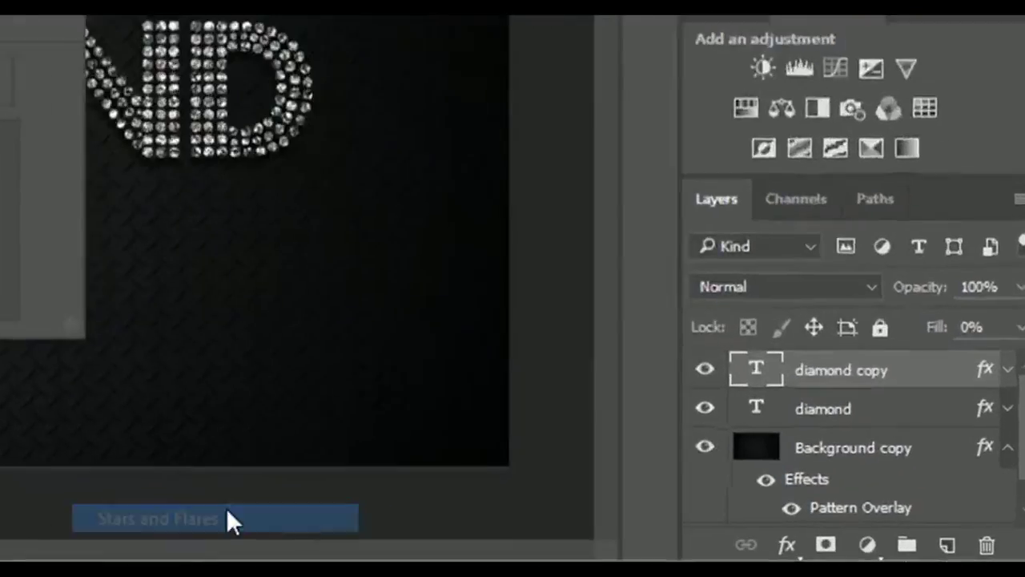
left_click(228, 517)
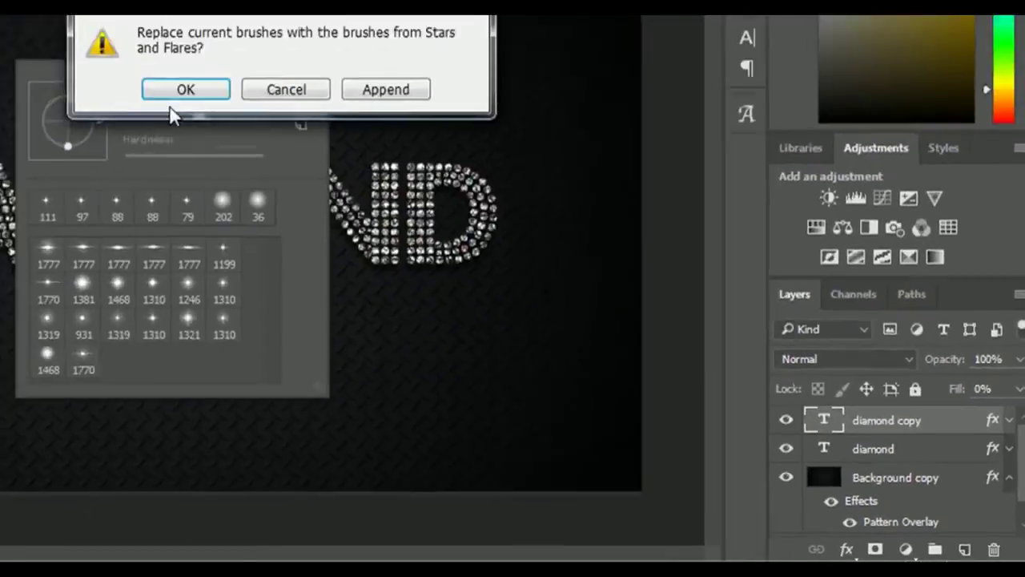
left_click(384, 88)
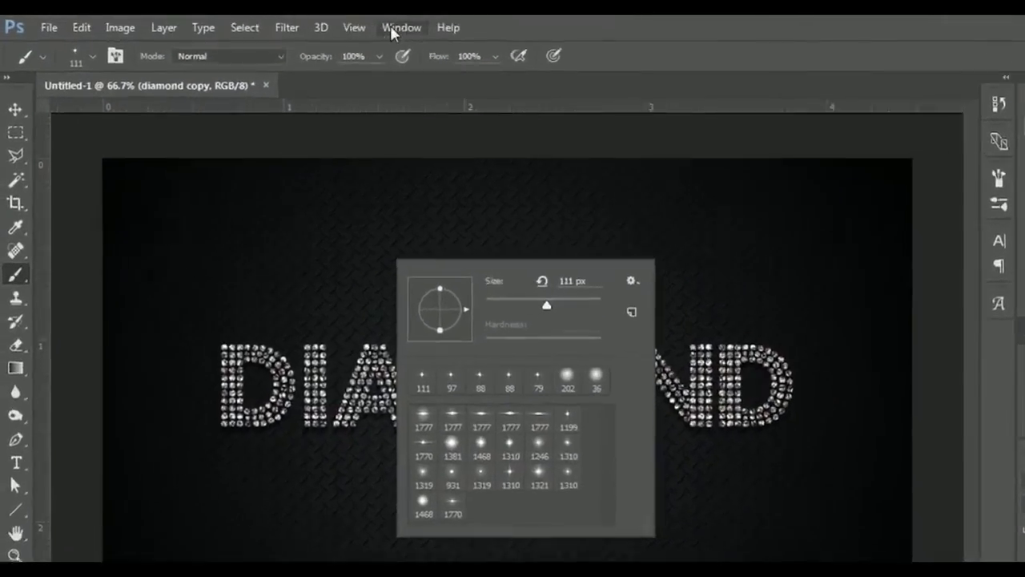
left_click(333, 24)
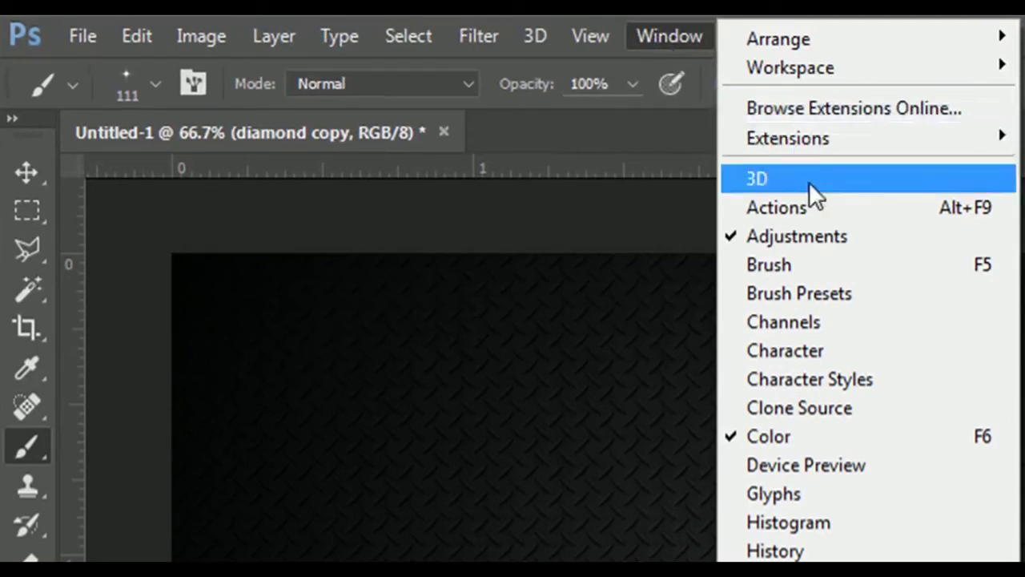
Use brush tip 1199 at about 71 px with 35% size jitter and 100% angle jitter.
left_click(825, 272)
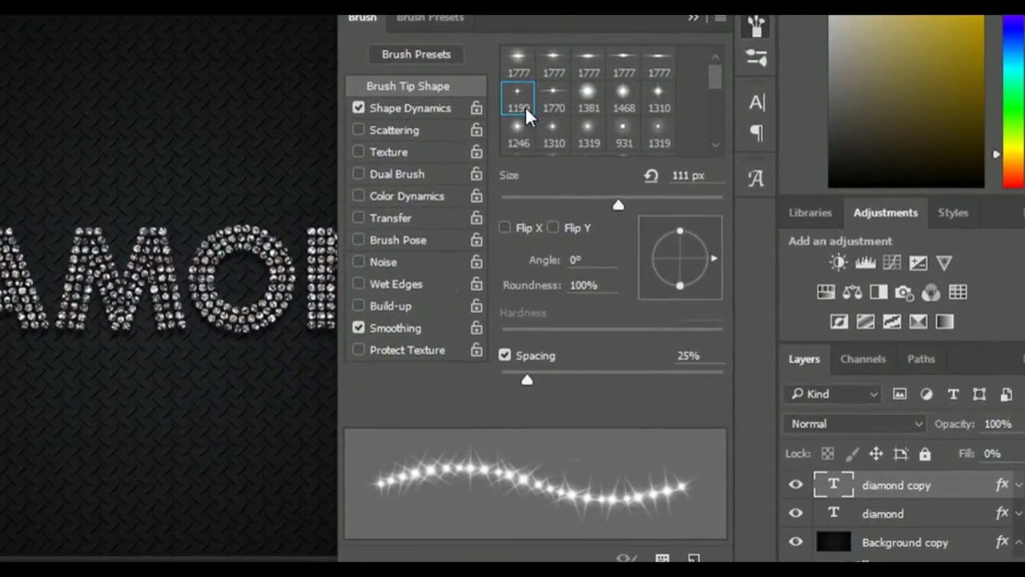
left_click(525, 107)
left_click_drag(610, 201, 579, 202)
left_click(433, 107)
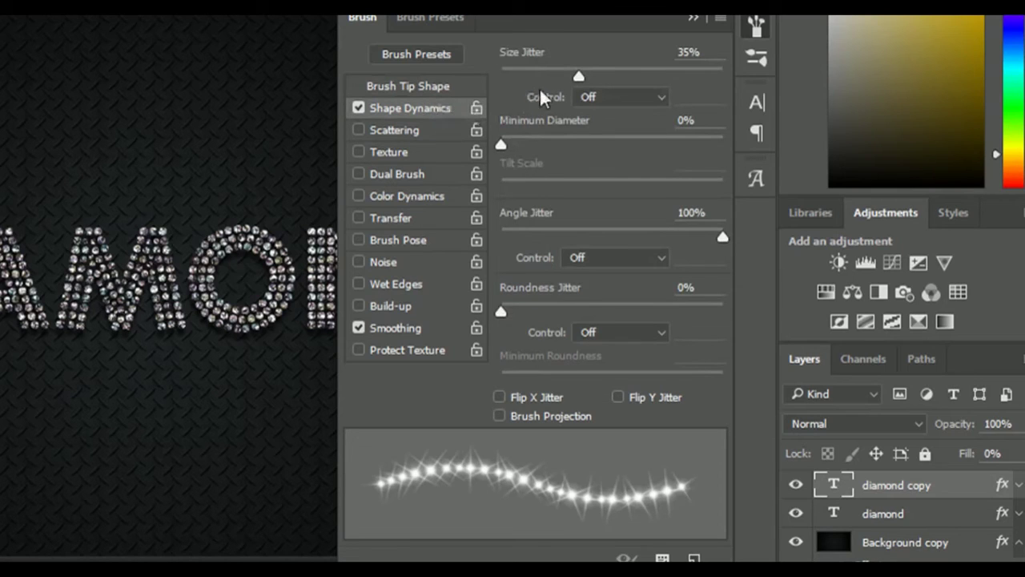
left_click_drag(578, 74, 579, 72)
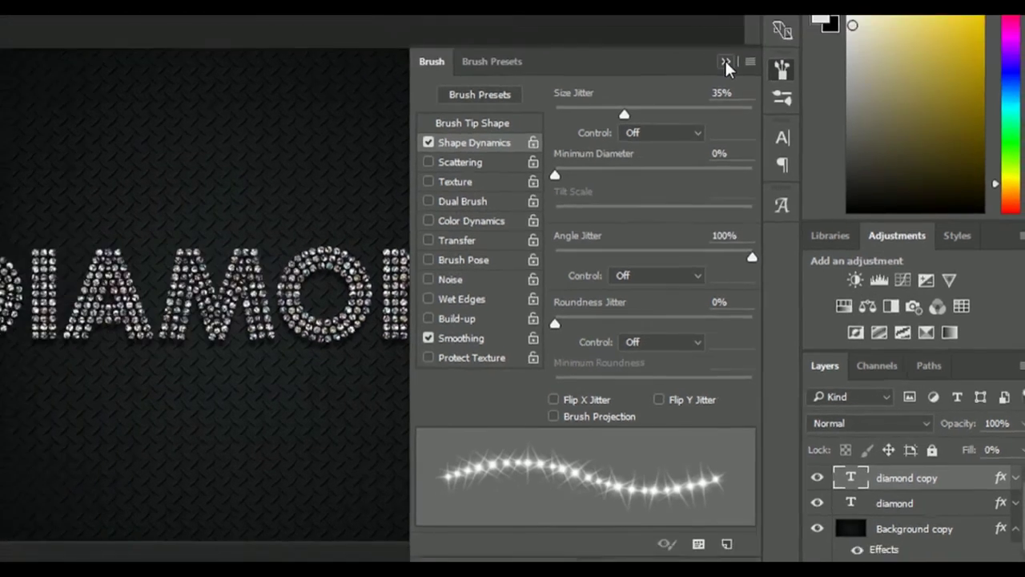
left_click(693, 20)
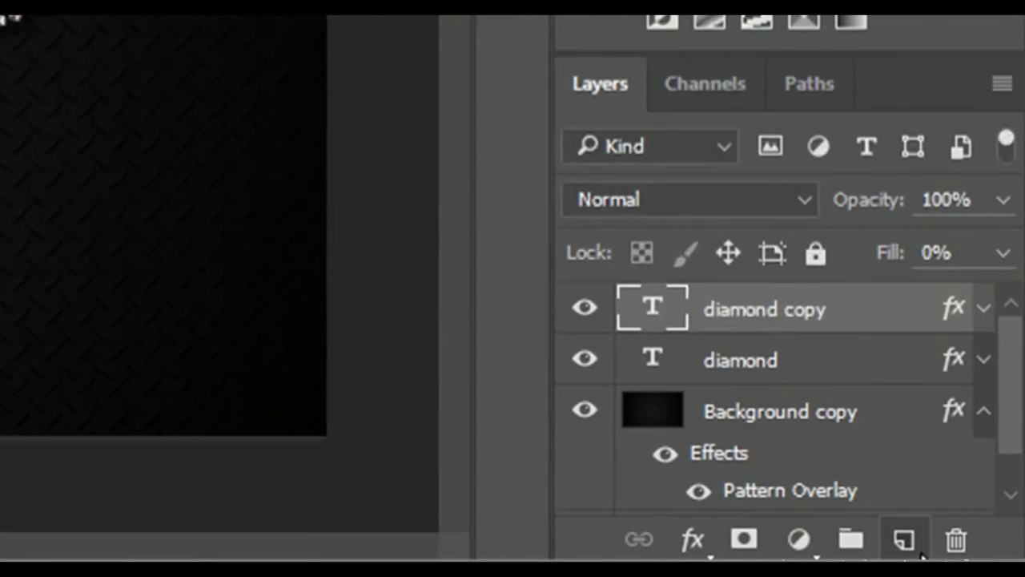
Add a new empty layer on top, name it 'Sparkles', and set its blend mode to Linear Light.
left_click(956, 549)
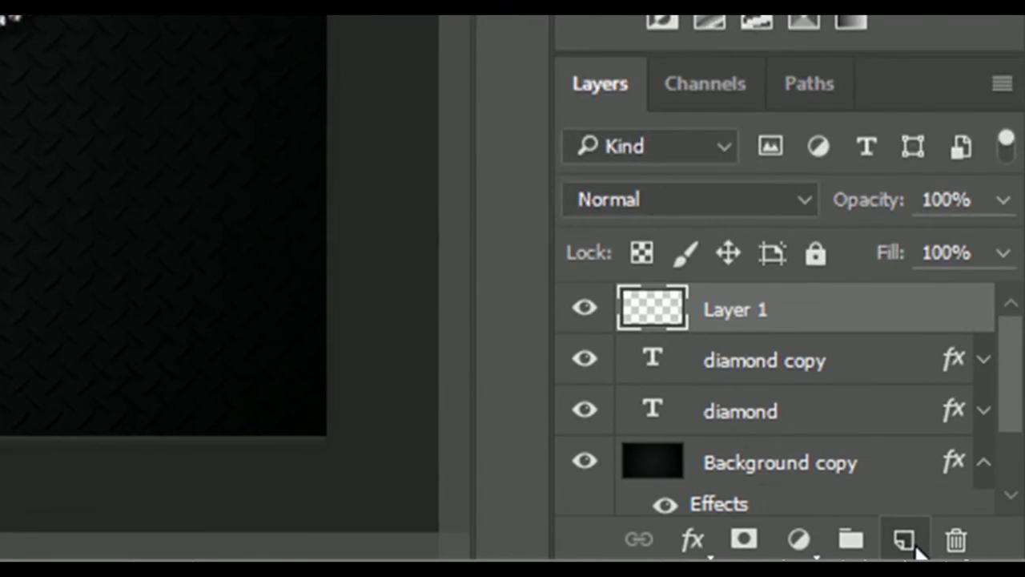
double_click(733, 311)
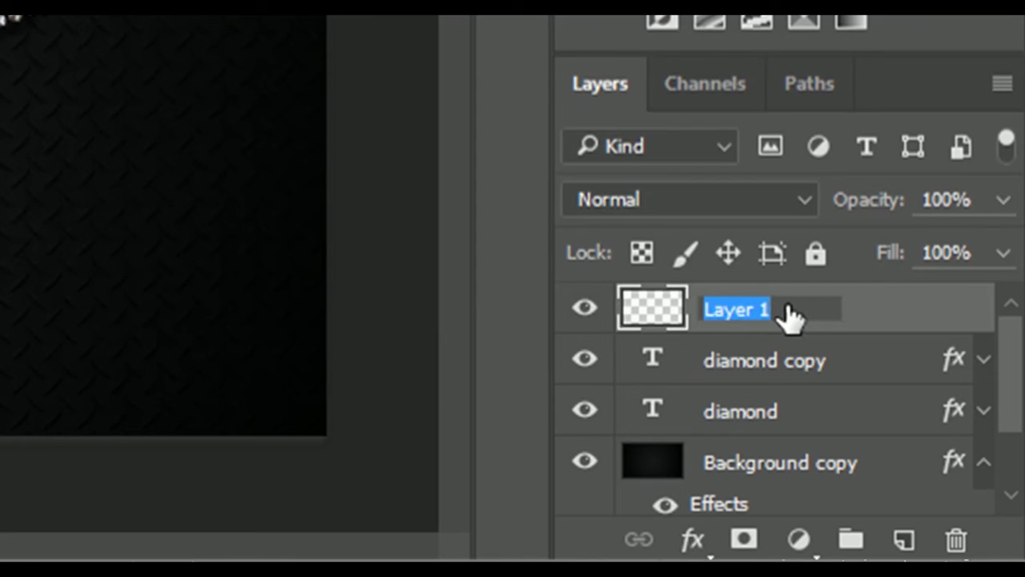
type("Spar")
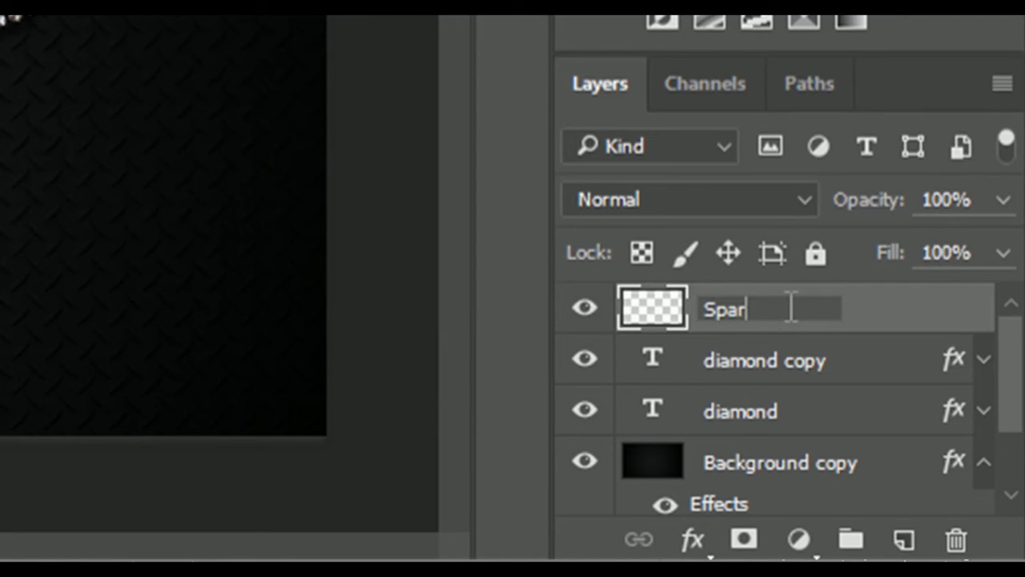
type("kle")
type("s")
key("Return")
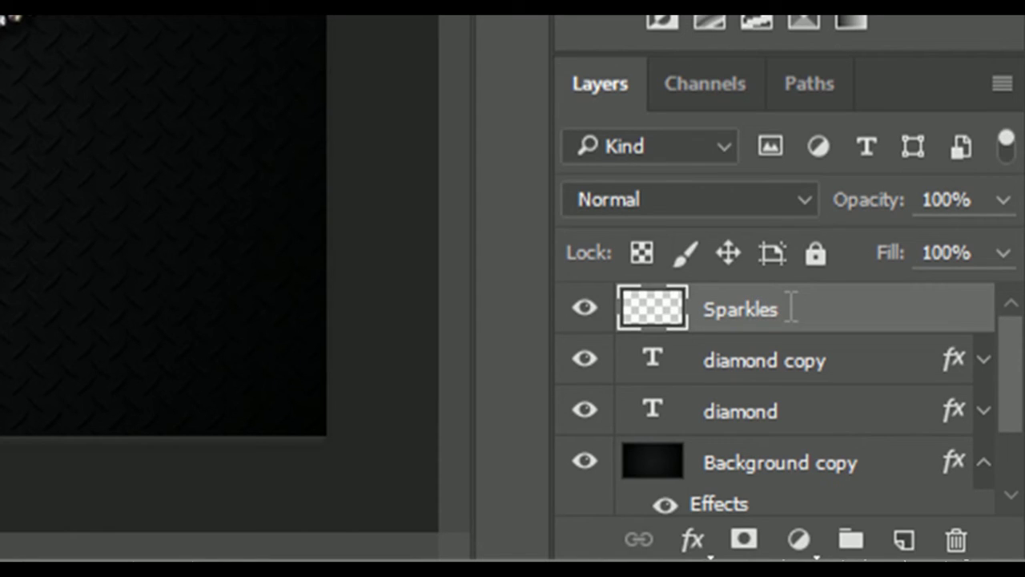
left_click(773, 200)
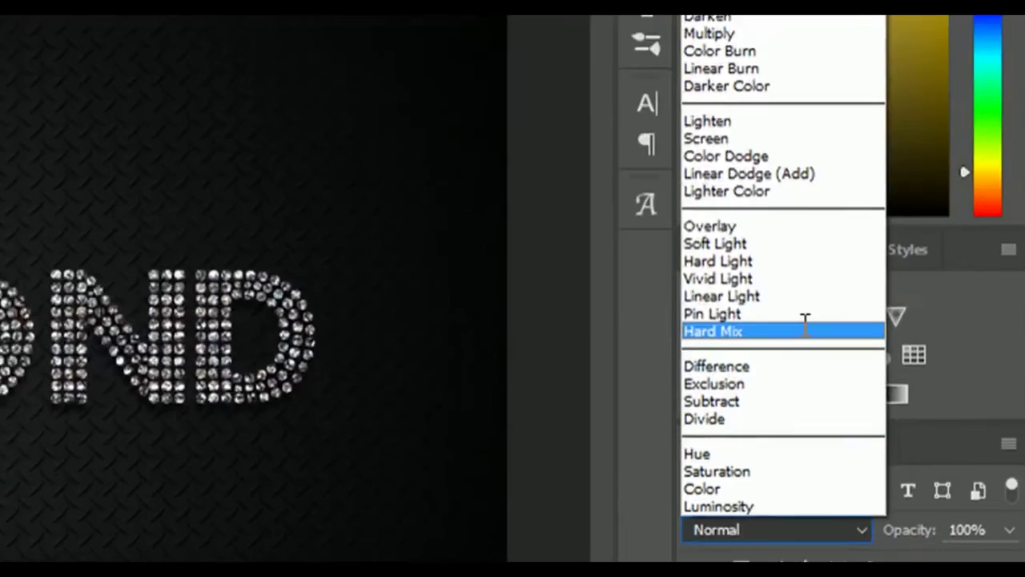
left_click(796, 295)
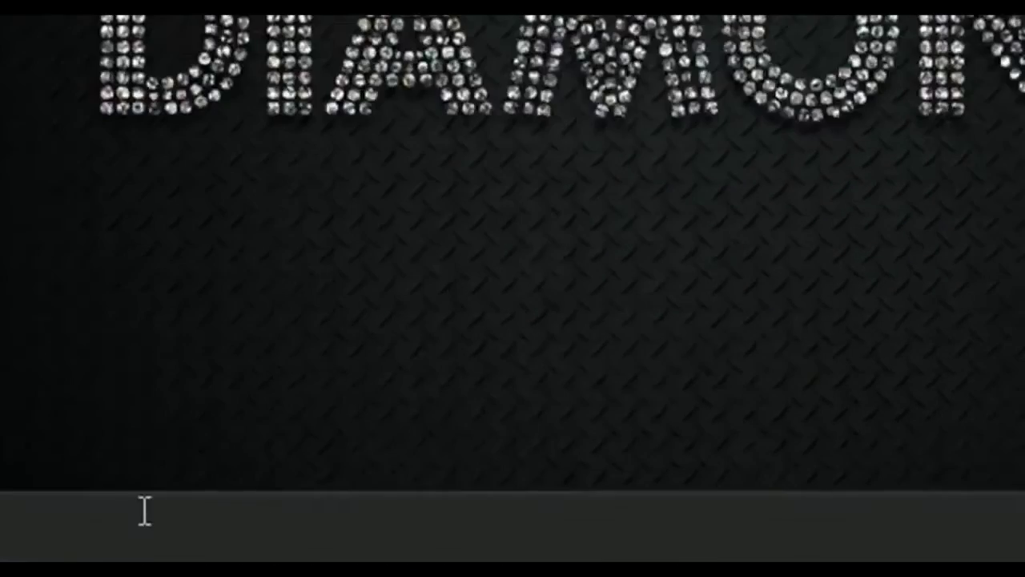
Set the foreground colour to the pale warm white hex f4f1e3.
left_click(34, 404)
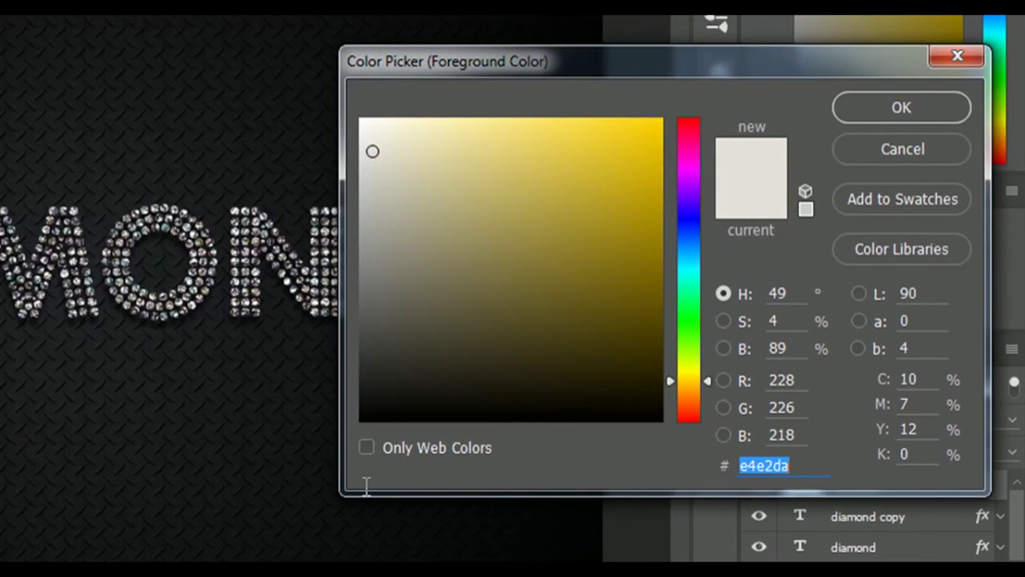
type("f")
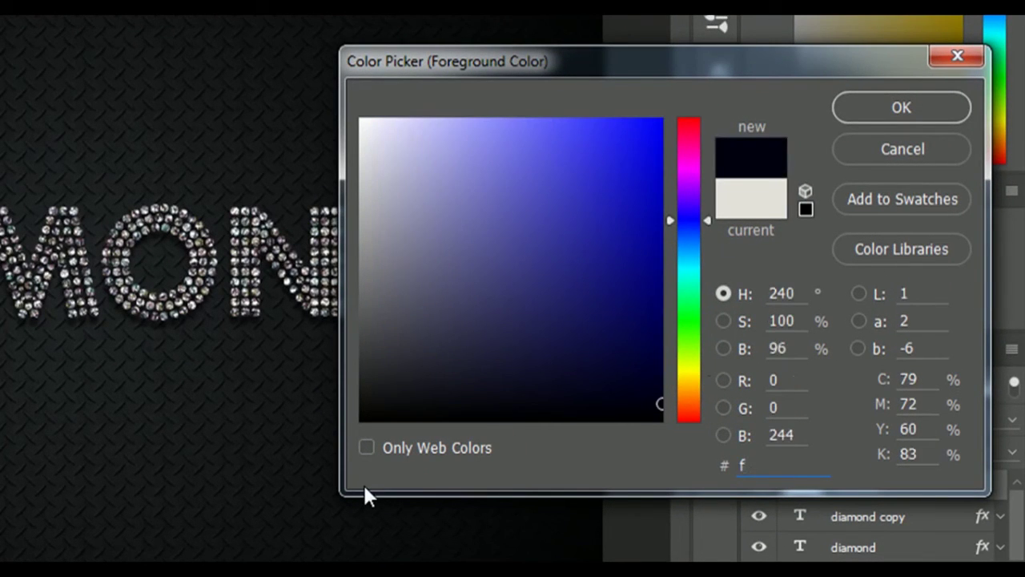
type("4f")
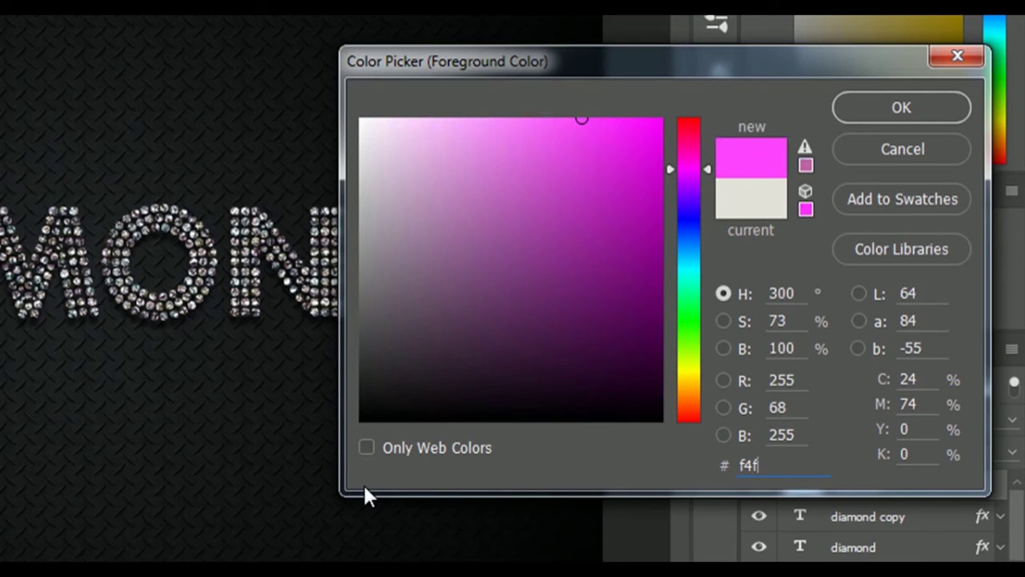
type("1")
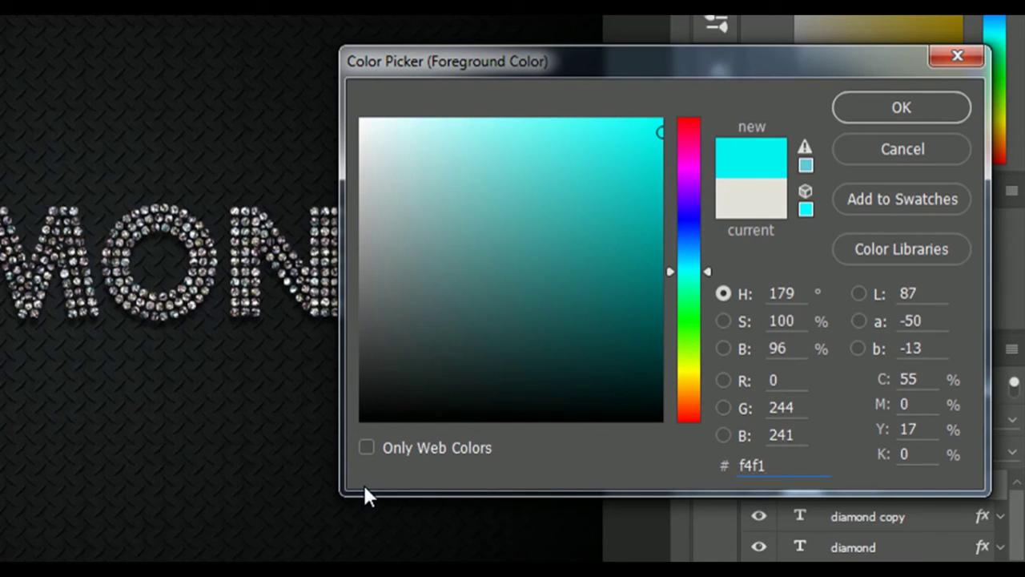
type("e3")
key("Return")
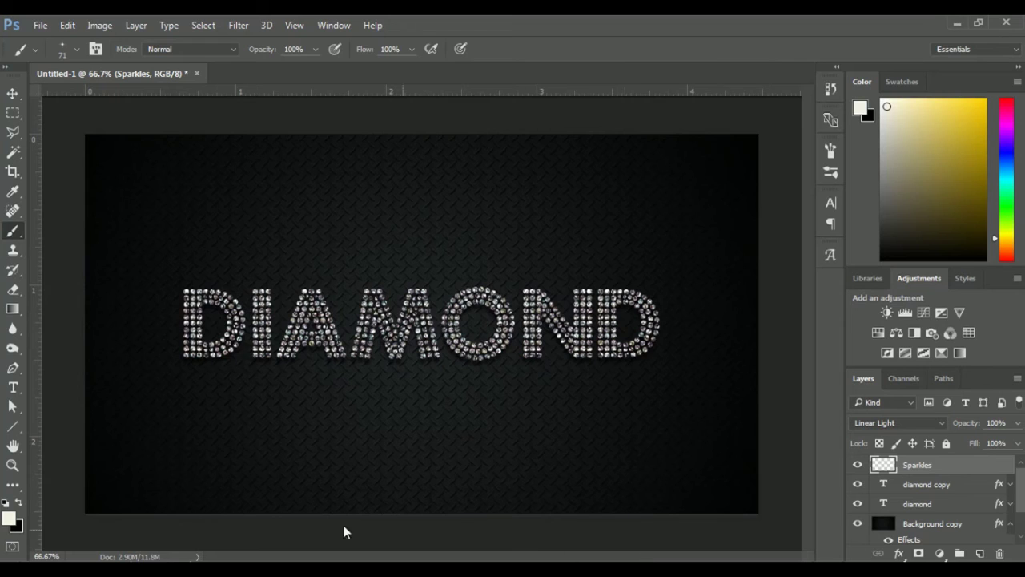
Set the brush size to 83 px.
right_click(195, 292)
left_click_drag(300, 326, 303, 327)
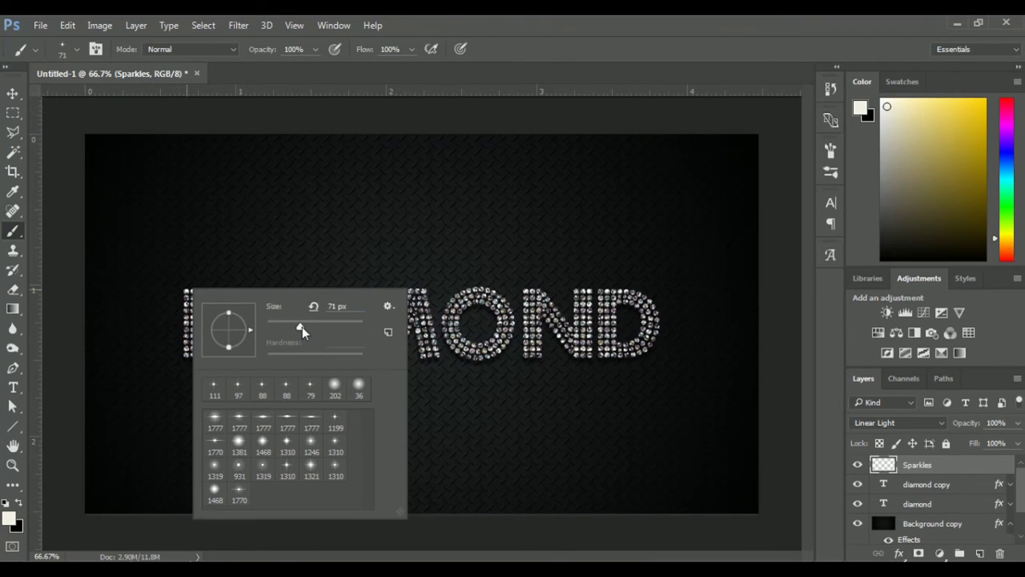
left_click(307, 324)
key("Return")
Stamp sparkles on the D's corners, the middle of the I, and the A's apex.
left_click(185, 292)
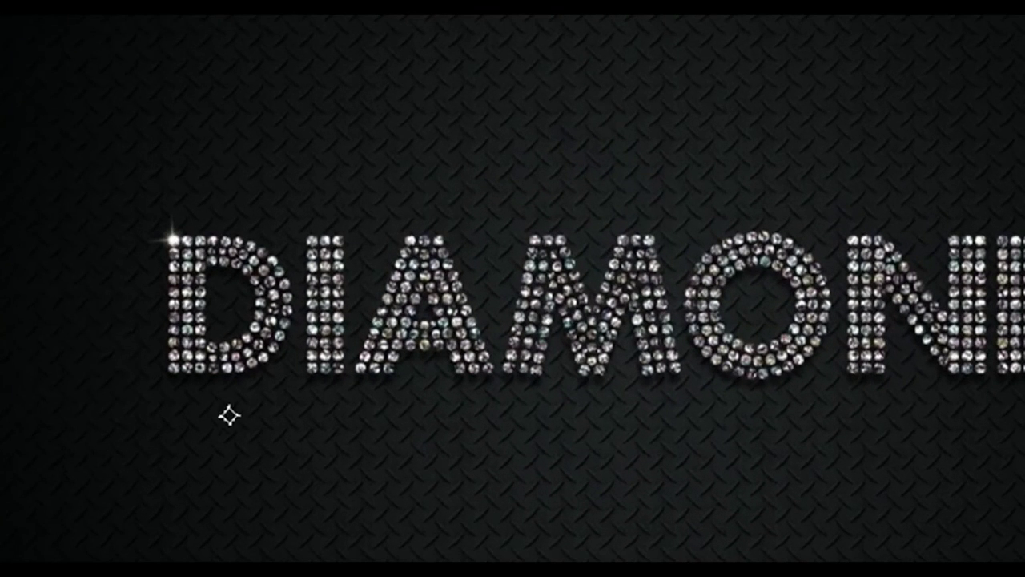
left_click(272, 348)
left_click(333, 303)
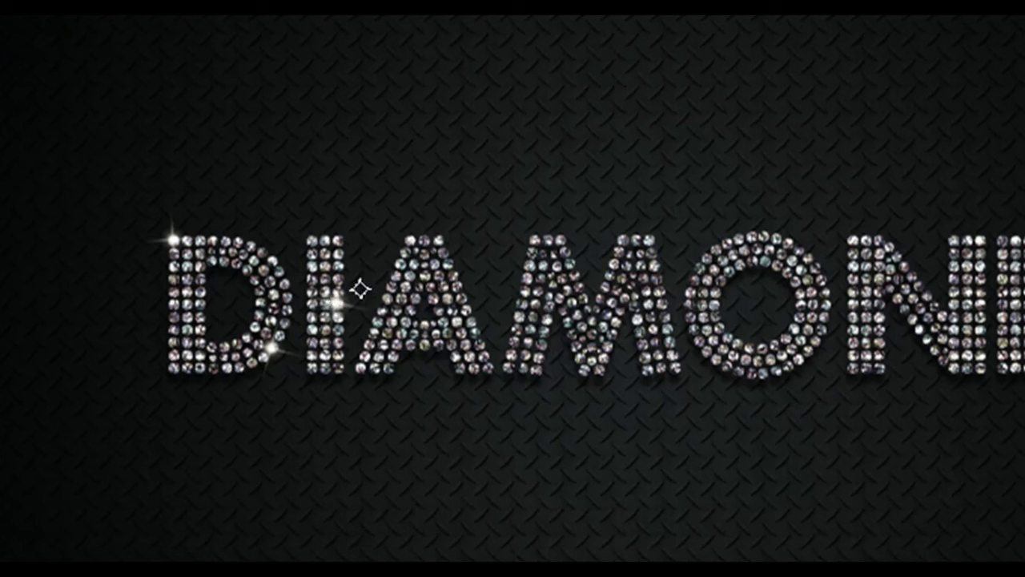
left_click(407, 236)
Reset the brush to 83 px and stamp sparkles across the A, M, O, N and final D.
right_click(514, 282)
left_click_drag(742, 352, 717, 352)
left_click(488, 367)
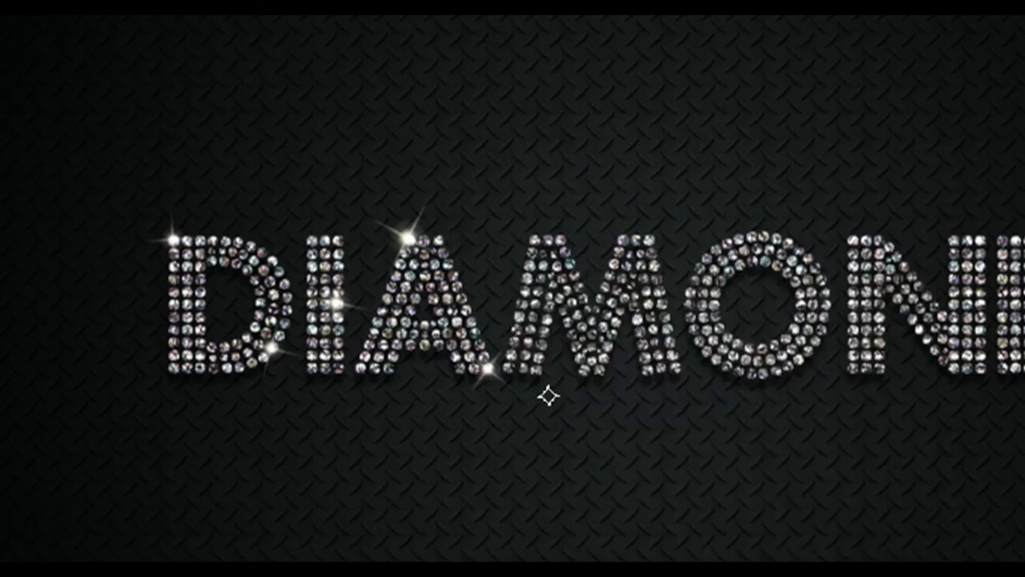
left_click(535, 240)
left_click(601, 369)
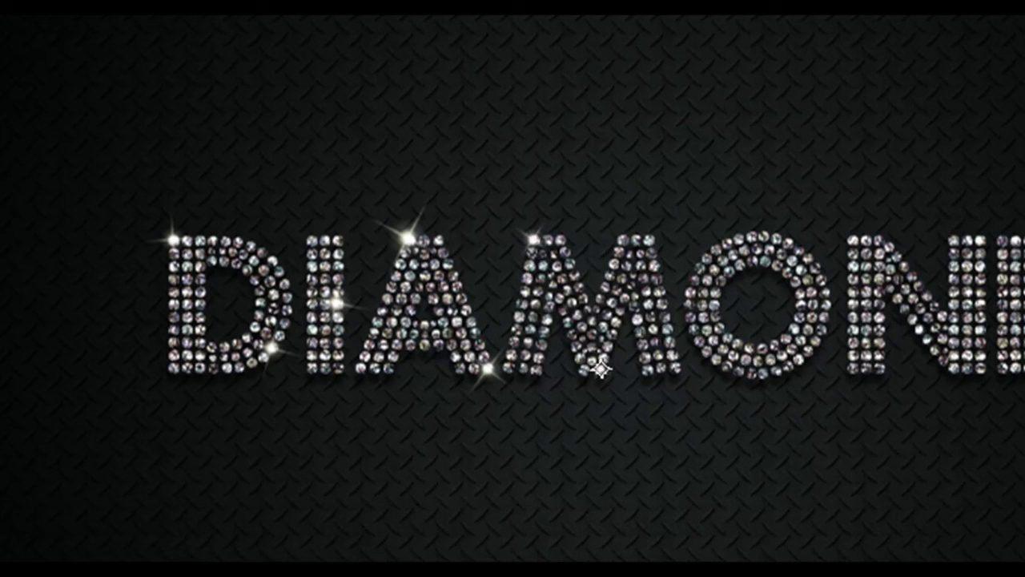
left_click(678, 367)
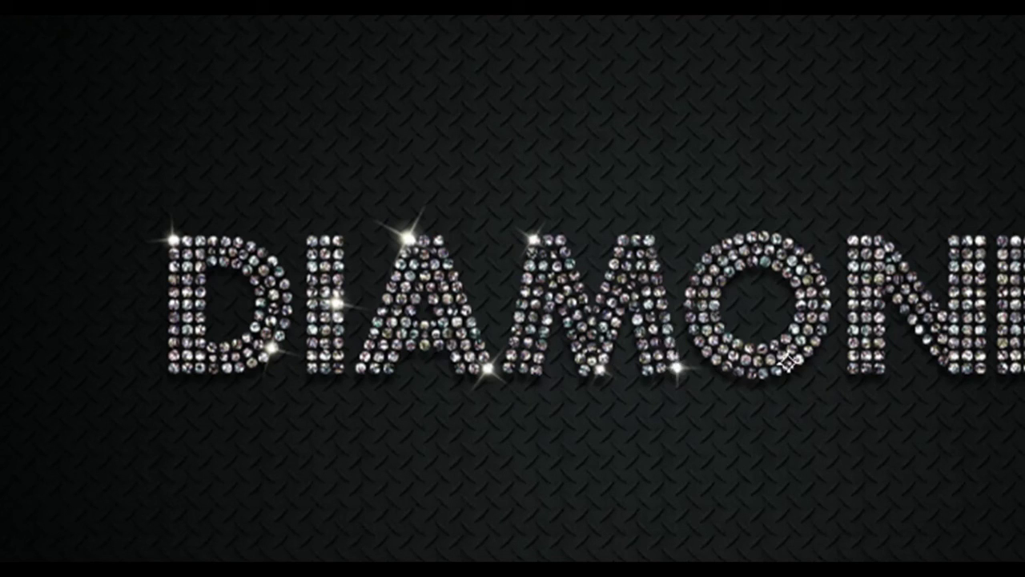
left_click(725, 243)
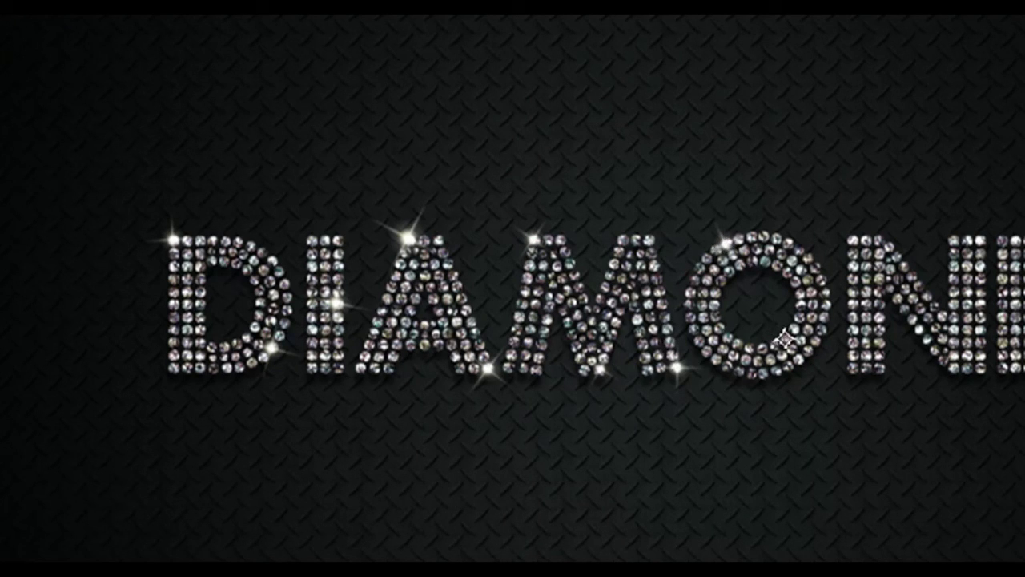
left_click(854, 240)
left_click(955, 369)
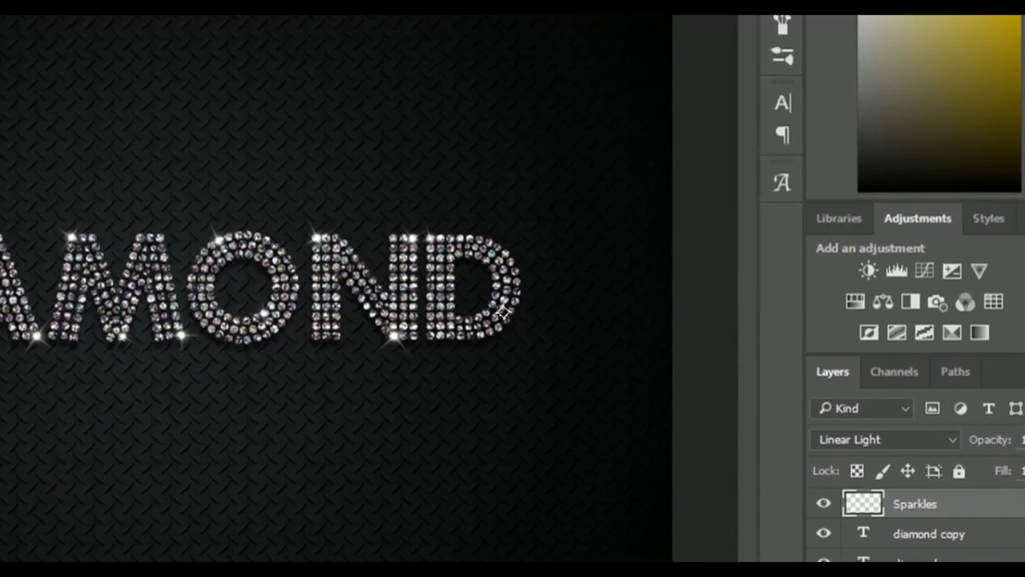
left_click(492, 303)
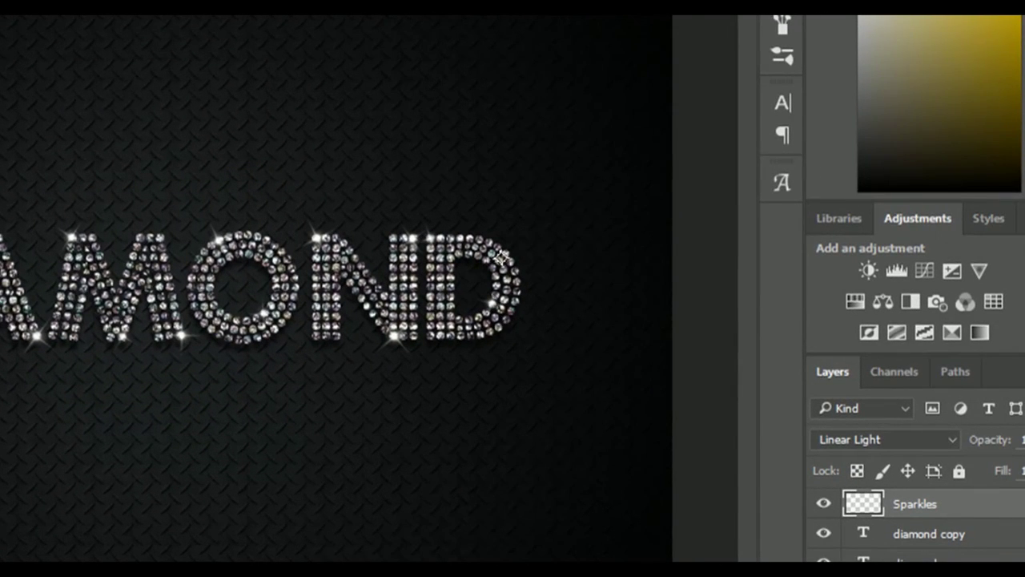